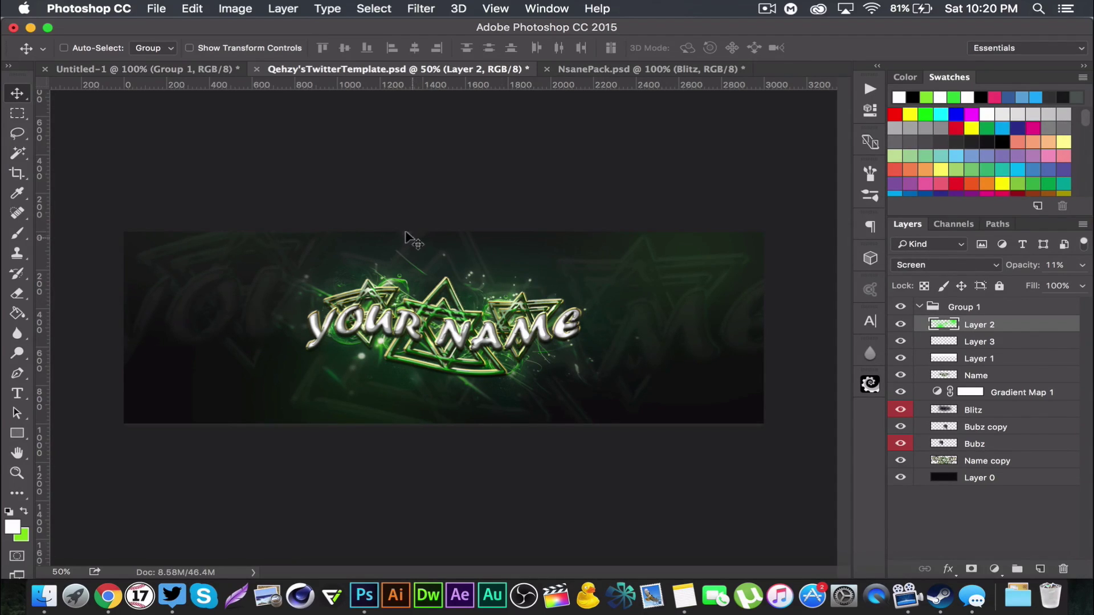
- Bring the Untitled-1 document with the green YOUR NAME header design to the front
{"action": "left_click", "coordinate": [161, 63]}
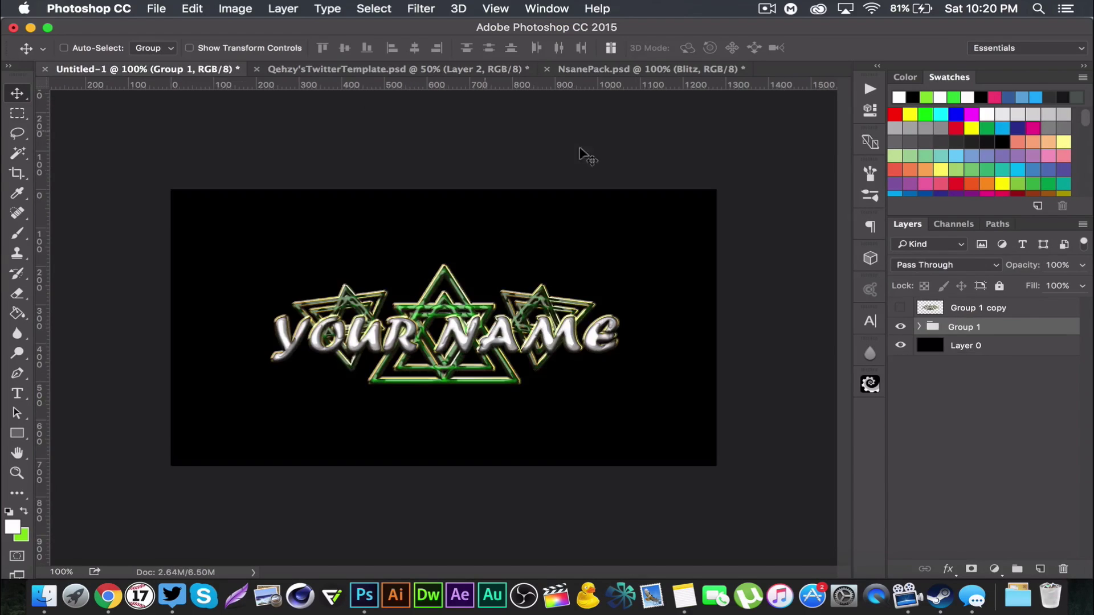
- Delete Group 1 and Group 1 copy, leaving the Untitled-1 canvas plain black
{"action": "left_click", "coordinate": [977, 302], "text": "shift"}
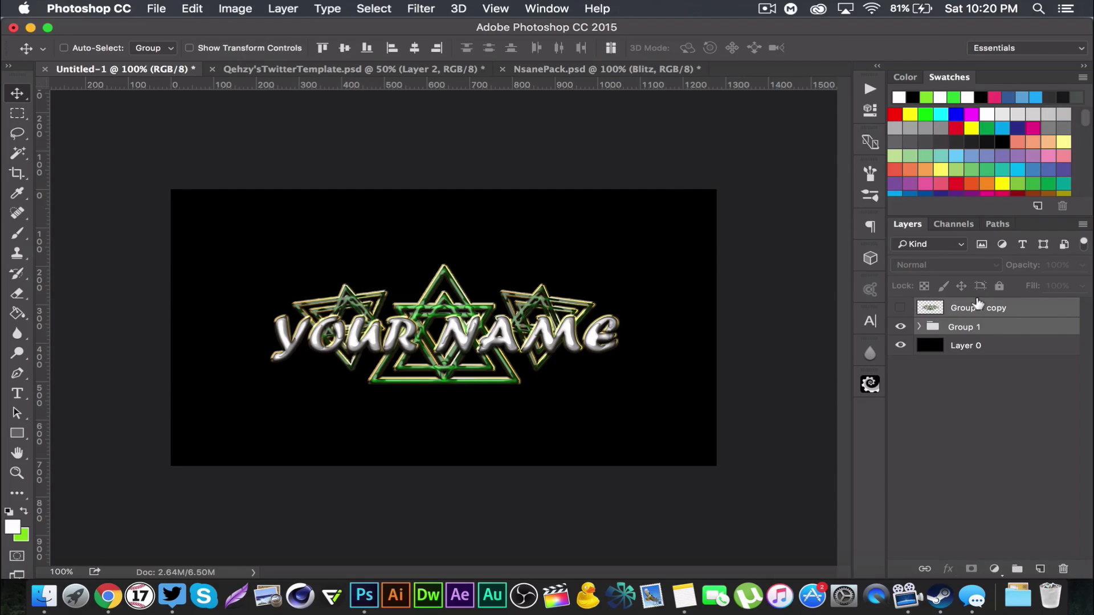
{"action": "key", "text": "Delete"}
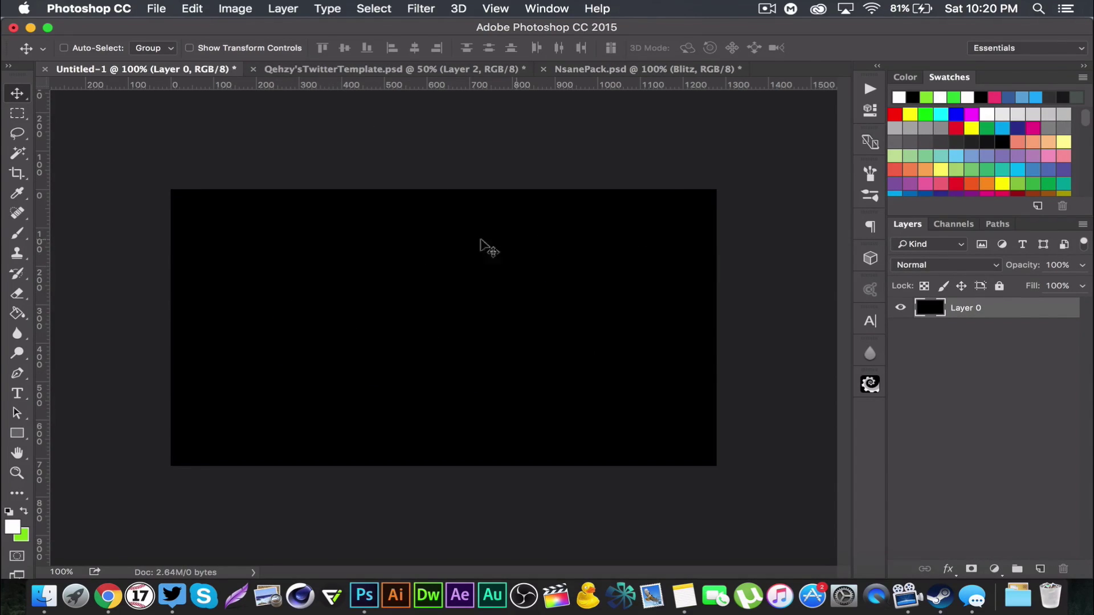
{"action": "left_click", "coordinate": [365, 70]}
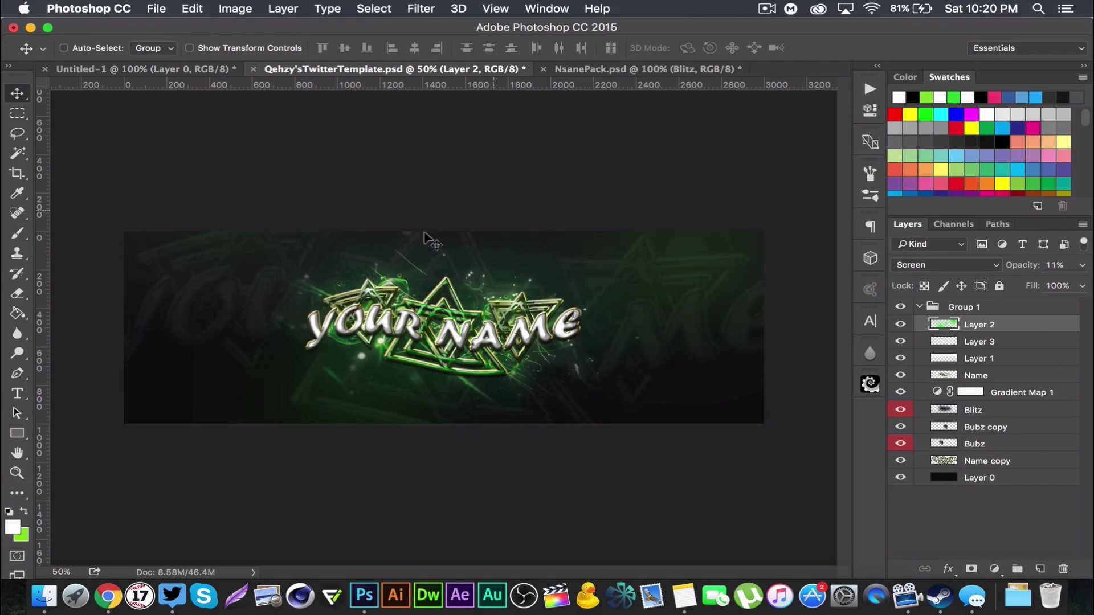
{"action": "left_click", "coordinate": [123, 70]}
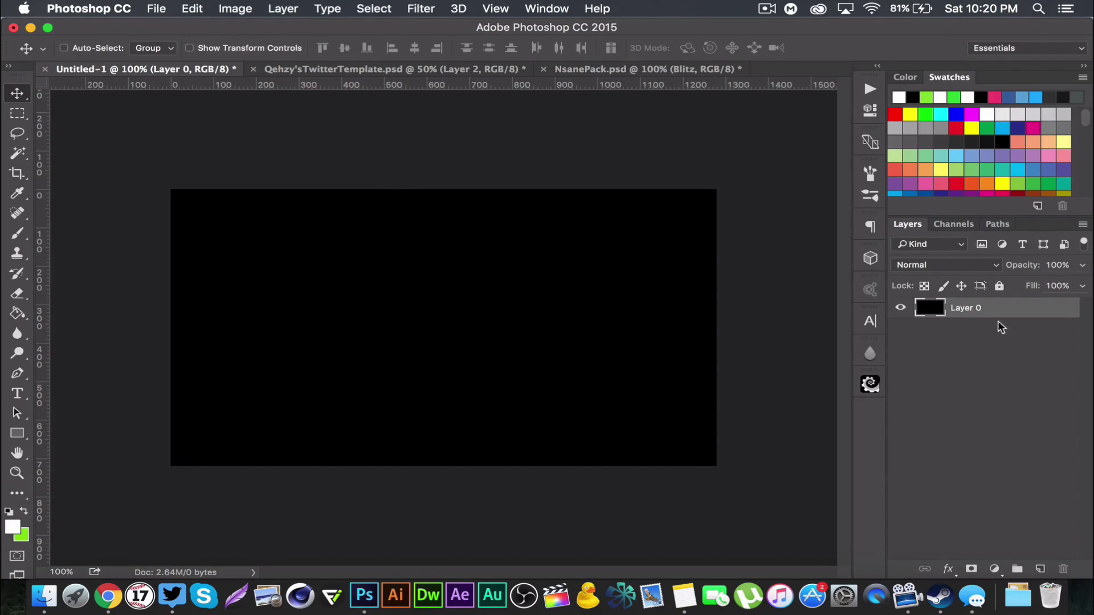
- Add white YOUR NAME text in Forte at the canvas centre, sized 110 pt
{"action": "left_click", "coordinate": [21, 393]}
{"action": "left_click", "coordinate": [431, 342]}
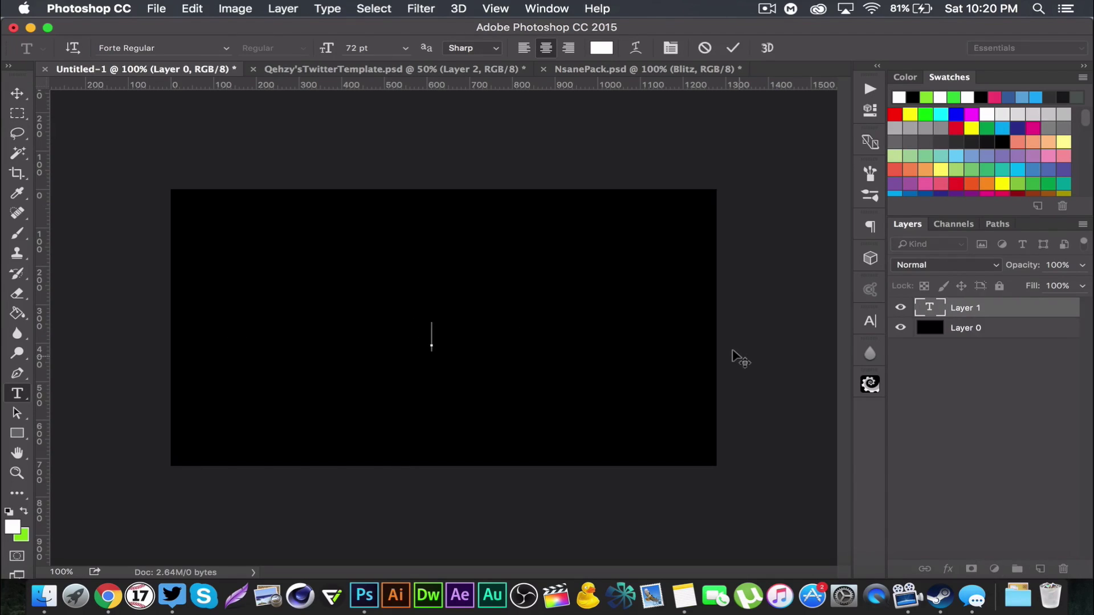
{"action": "type", "text": "you"}
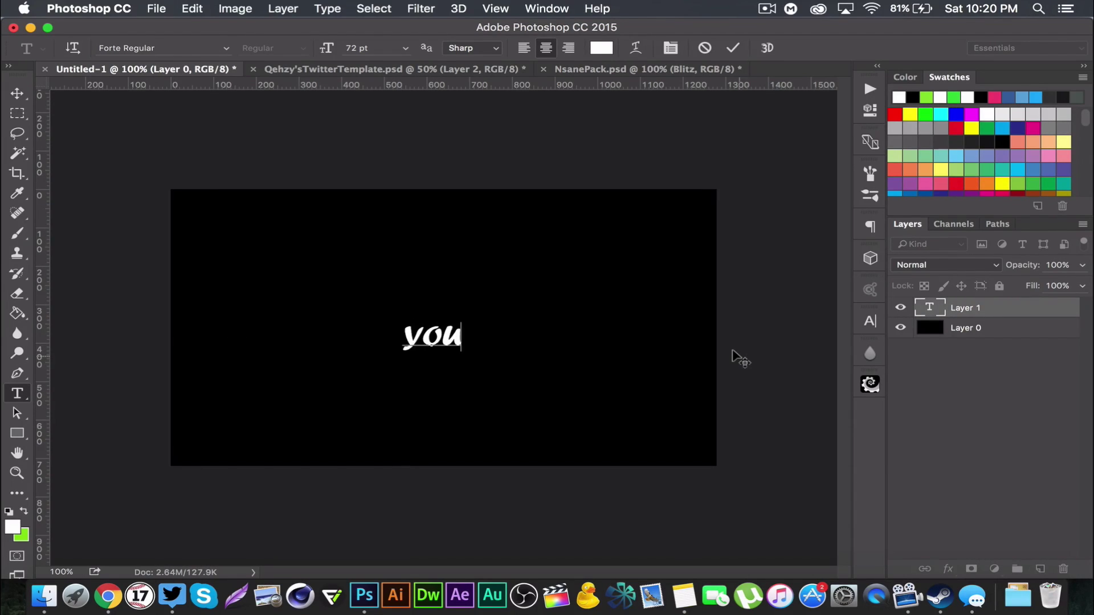
{"action": "type", "text": "R NAME"}
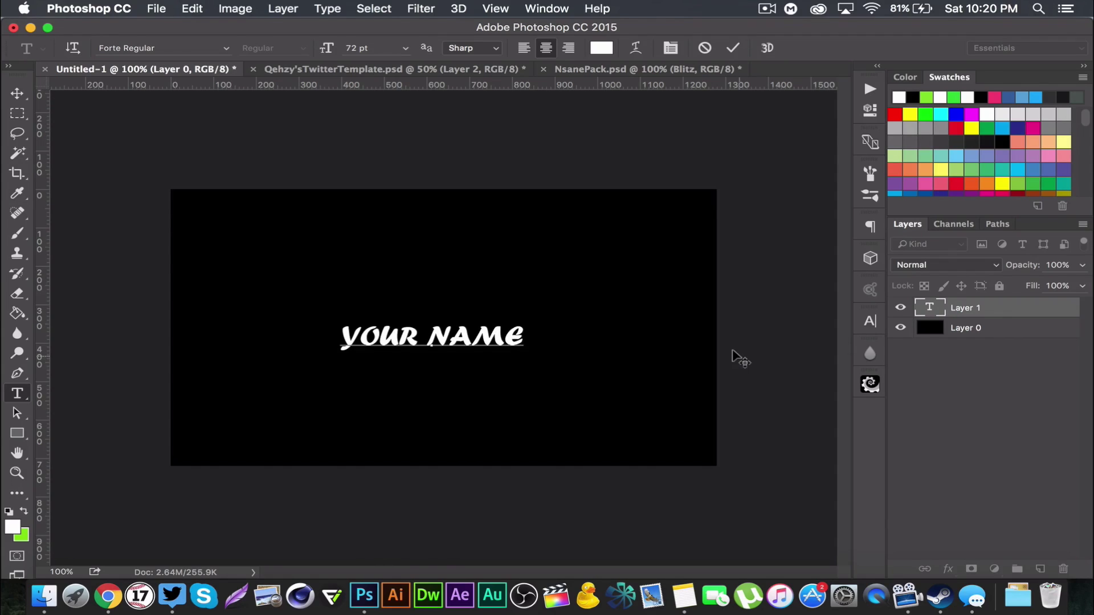
{"action": "left_click_drag", "start_coordinate": [520, 337], "coordinate": [326, 296]}
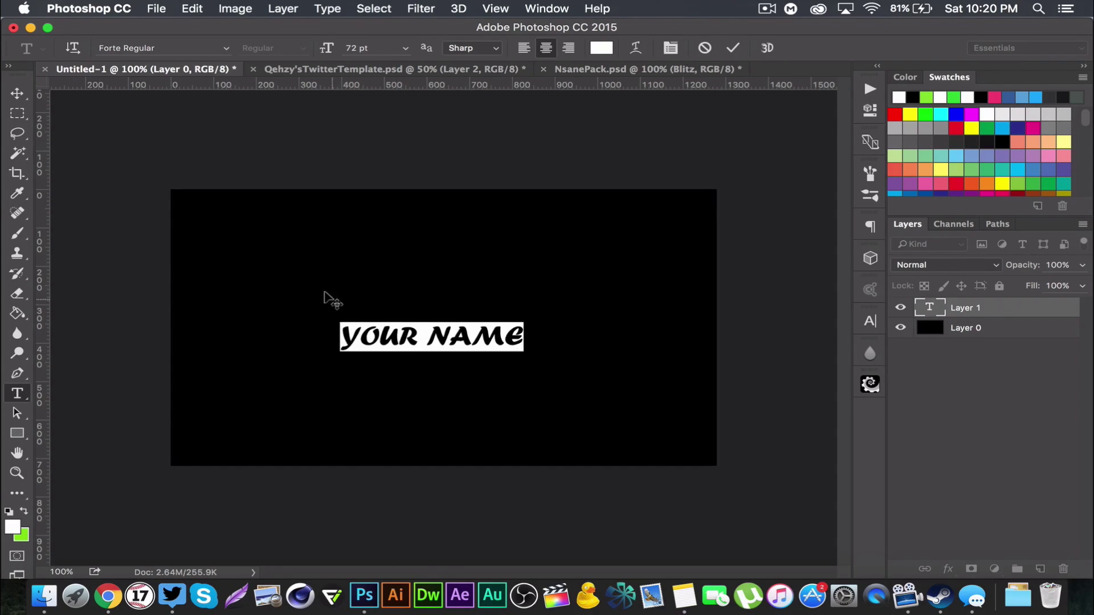
{"action": "left_click", "coordinate": [359, 48]}
{"action": "key", "text": "Up"}
{"action": "key", "text": "Up"}
{"action": "key", "text": "Up"}
{"action": "key", "text": "Up"}
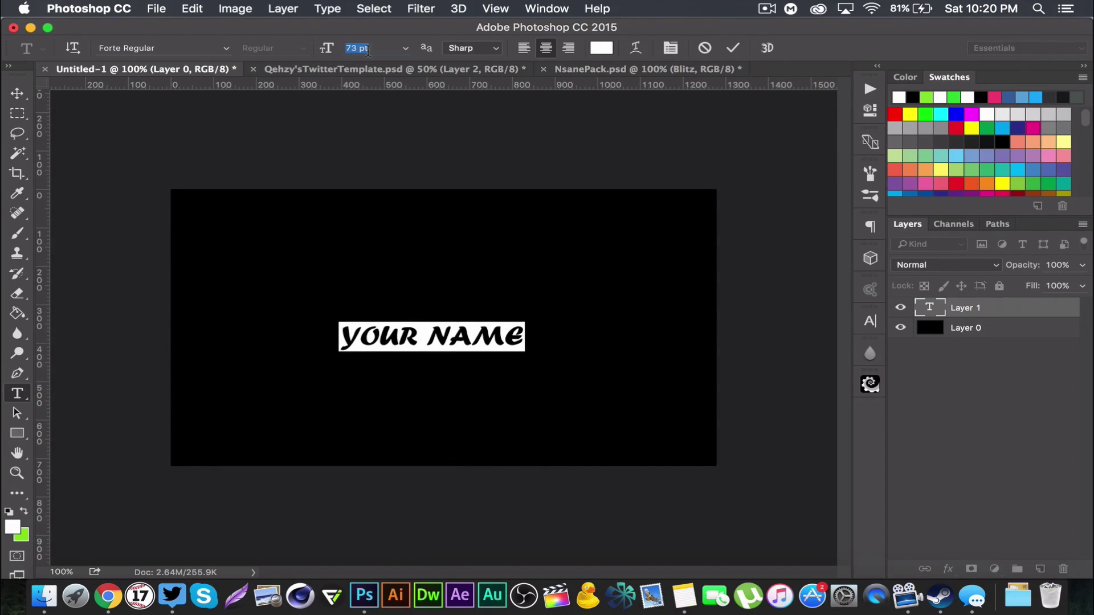
{"action": "key", "text": "Up"}
{"action": "key", "text": "Up"}
{"action": "key", "text": "Up"}
{"action": "key", "text": "Up"}
{"action": "key", "text": "Up"}
{"action": "key", "text": "Up"}
{"action": "key", "text": "Up"}
{"action": "key", "text": "Up"}
{"action": "key", "text": "Up"}
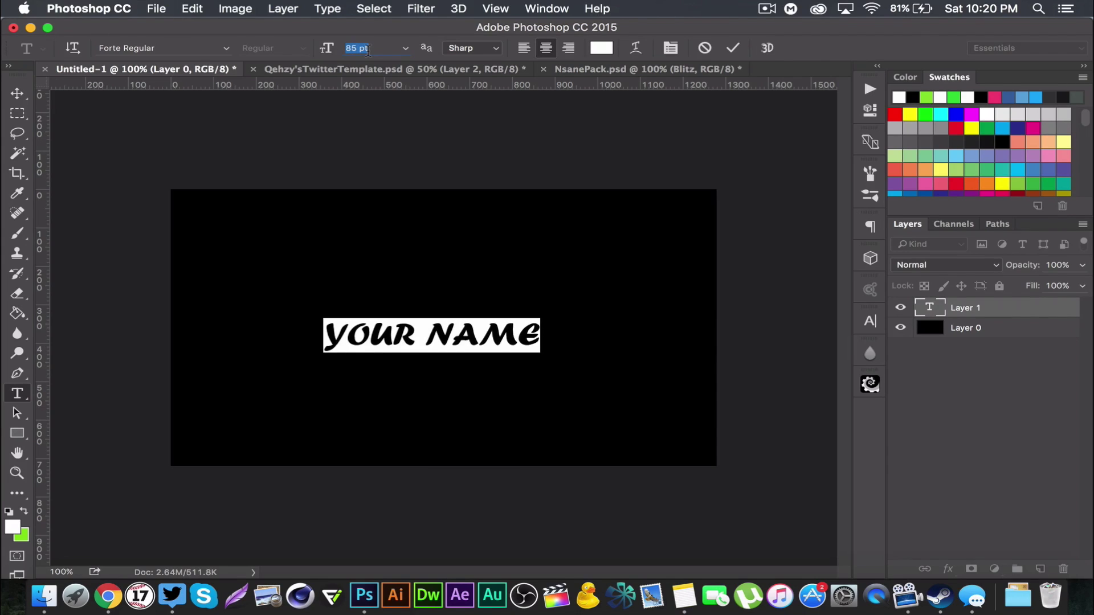
{"action": "type", "text": "110"}
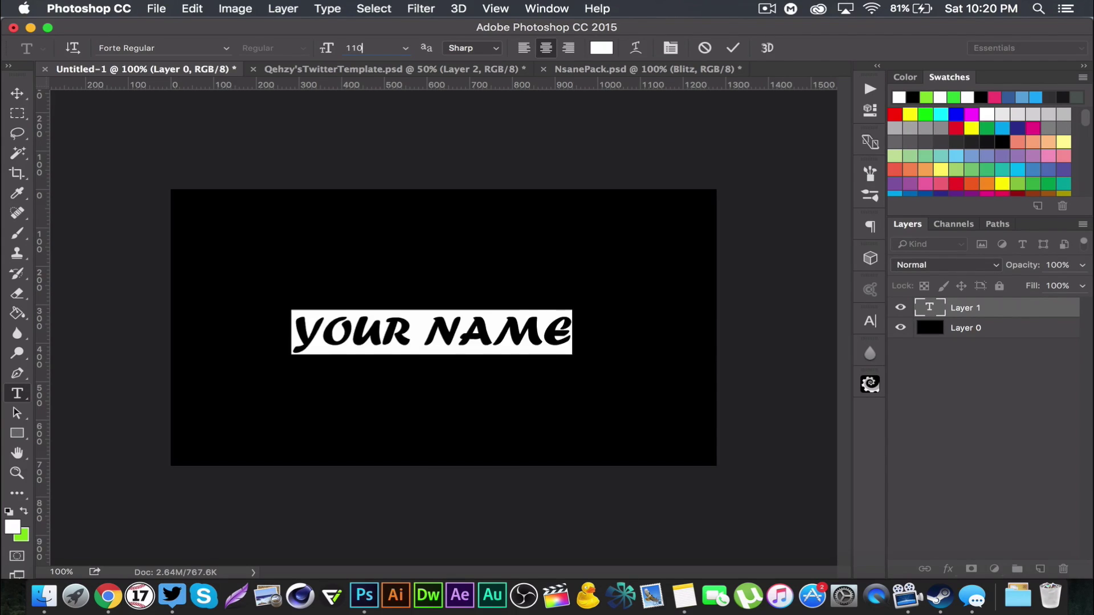
- Centre the YOUR NAME text horizontally on the canvas and commit it
{"action": "left_click", "coordinate": [17, 93]}
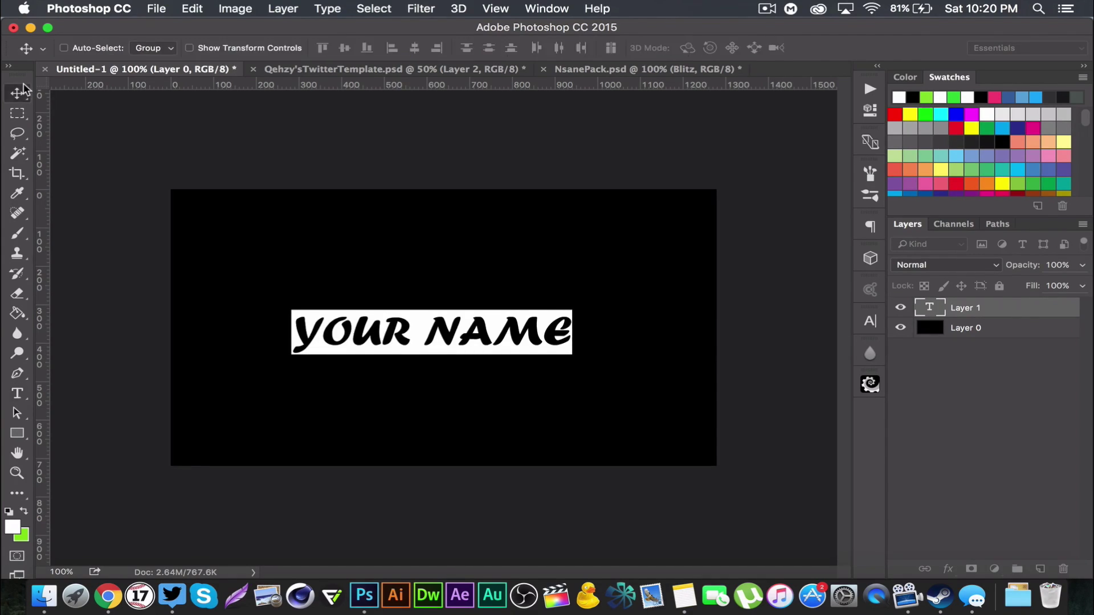
{"action": "left_click_drag", "start_coordinate": [461, 340], "coordinate": [473, 340]}
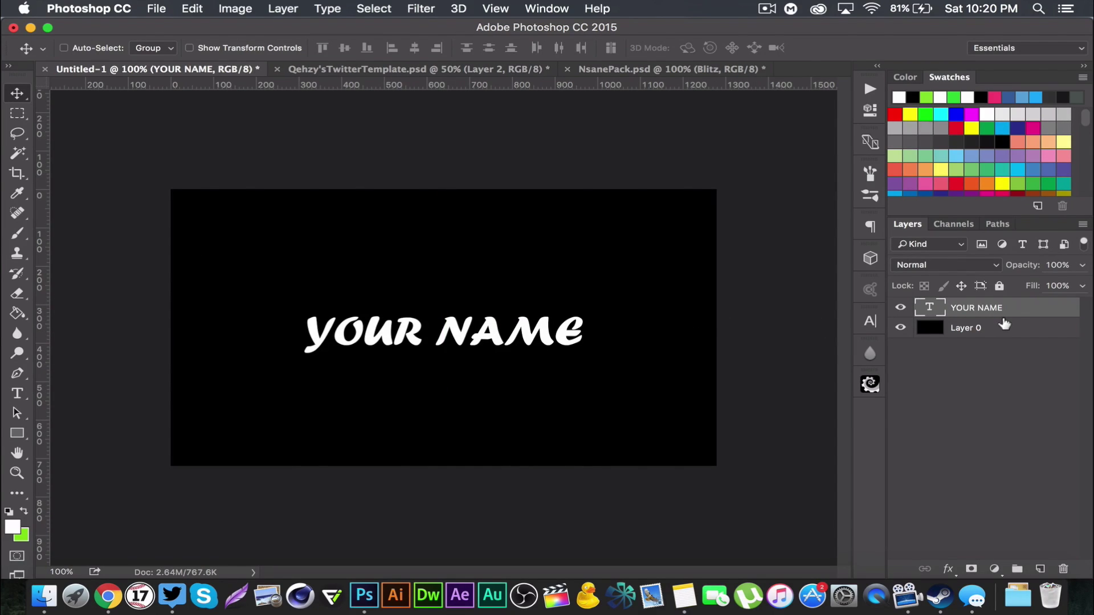
{"action": "double_click", "coordinate": [920, 302]}
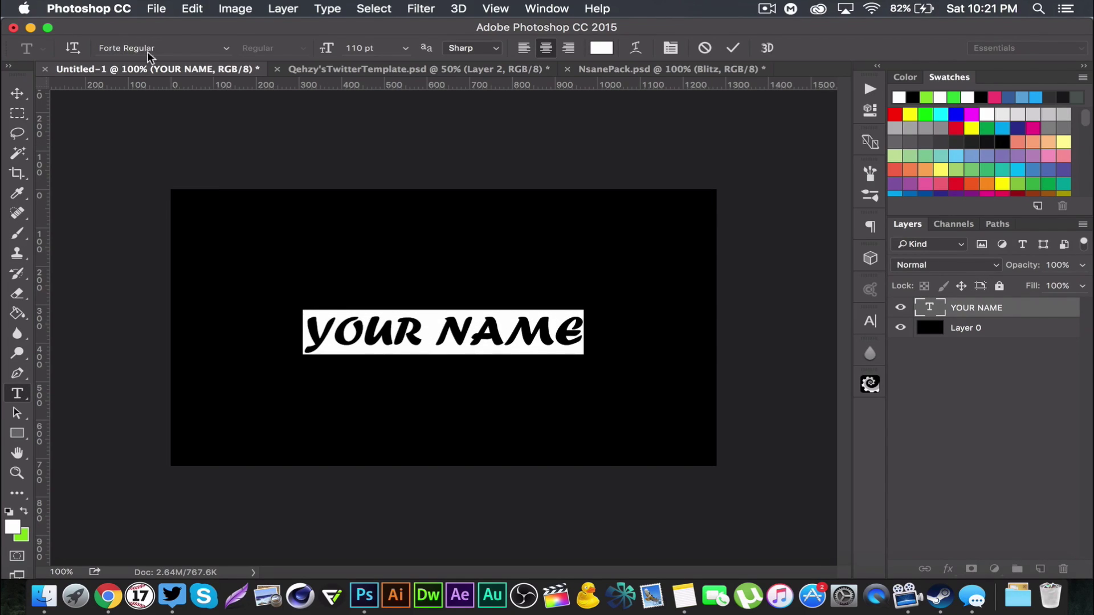
{"action": "left_click", "coordinate": [17, 93]}
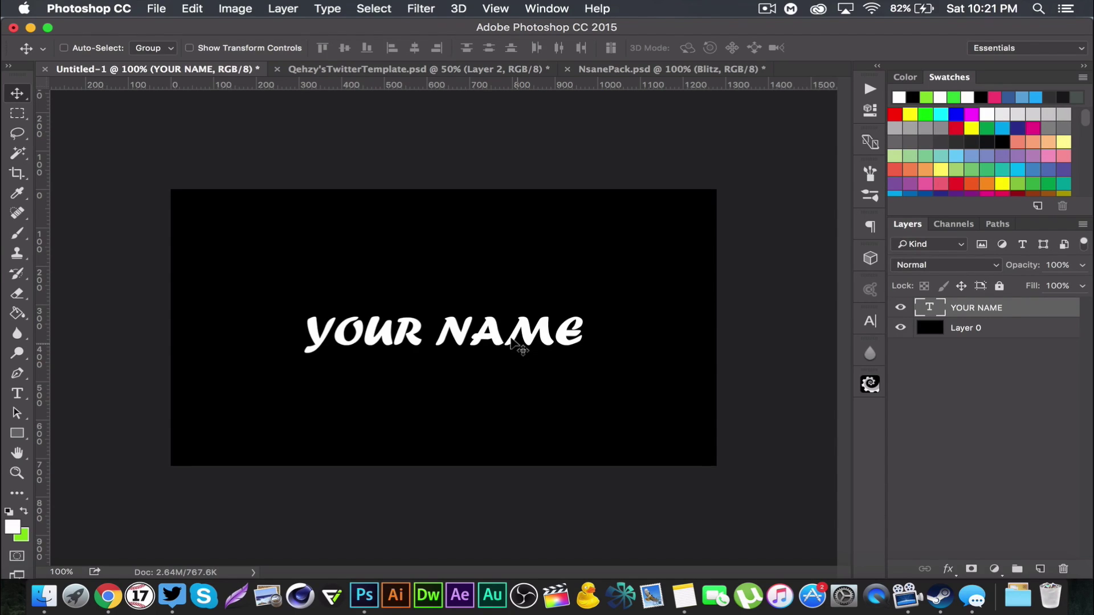
- Duplicate YOUR NAME, place the copy beneath the original, and open the original's Layer Style
{"action": "left_click_drag", "start_coordinate": [523, 350], "coordinate": [521, 345], "text": "alt"}
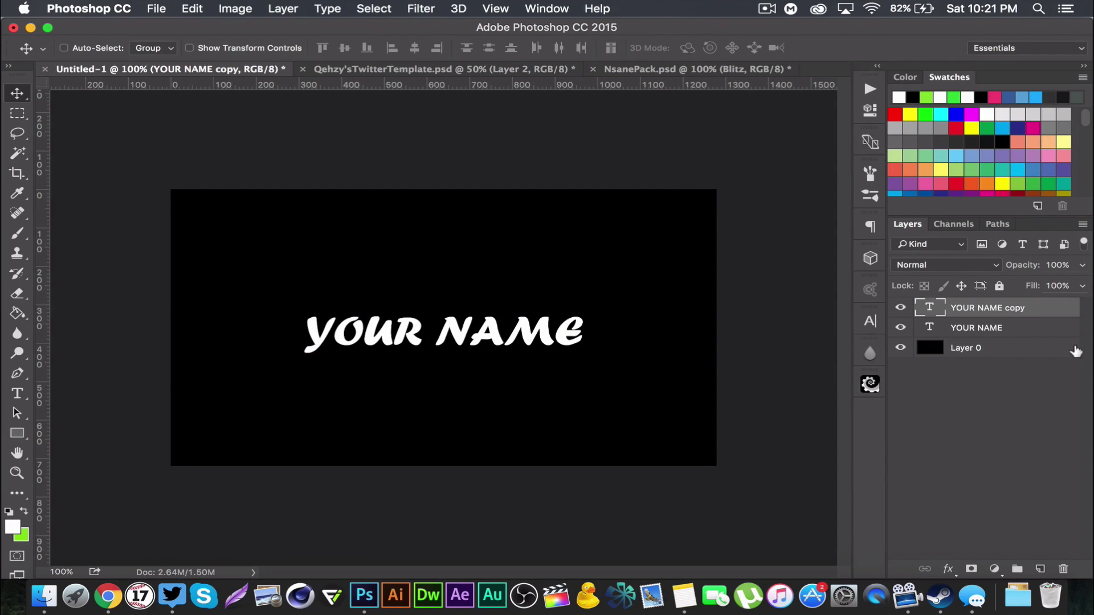
{"action": "left_click_drag", "start_coordinate": [1048, 311], "coordinate": [1037, 337]}
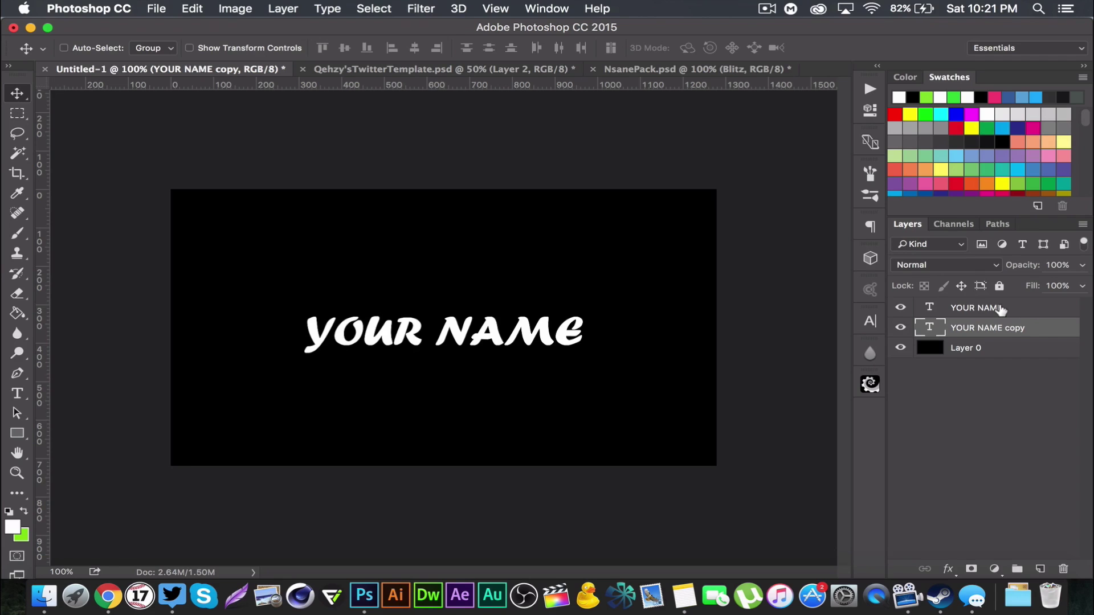
{"action": "double_click", "coordinate": [1038, 308]}
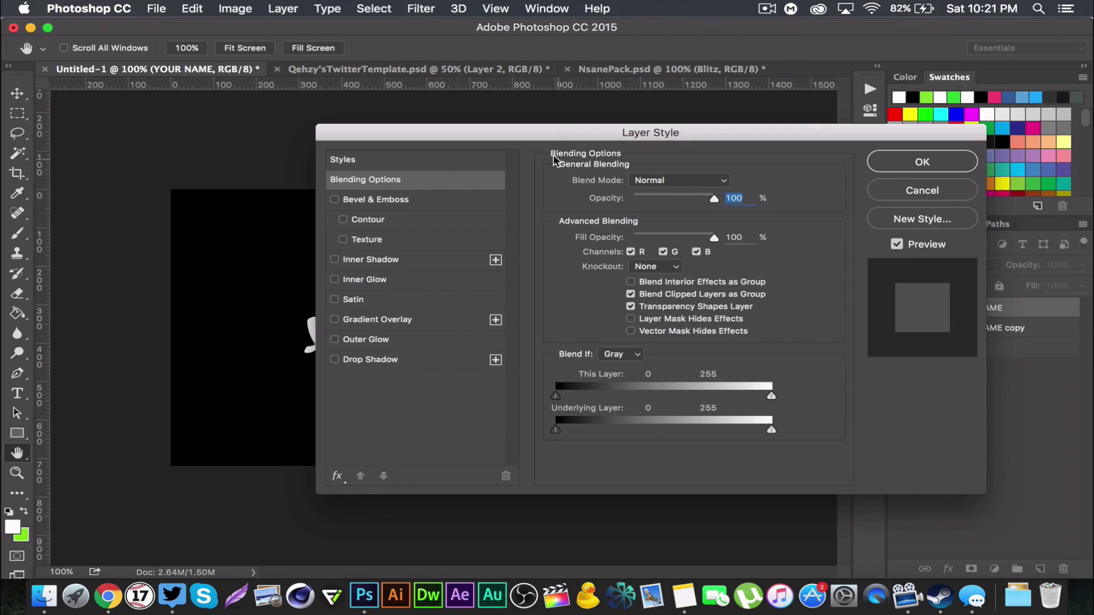
- Apply the Style 59 TOP preset to the YOUR NAME text
{"action": "left_click_drag", "start_coordinate": [559, 132], "coordinate": [563, 120]}
{"action": "left_click", "coordinate": [470, 147]}
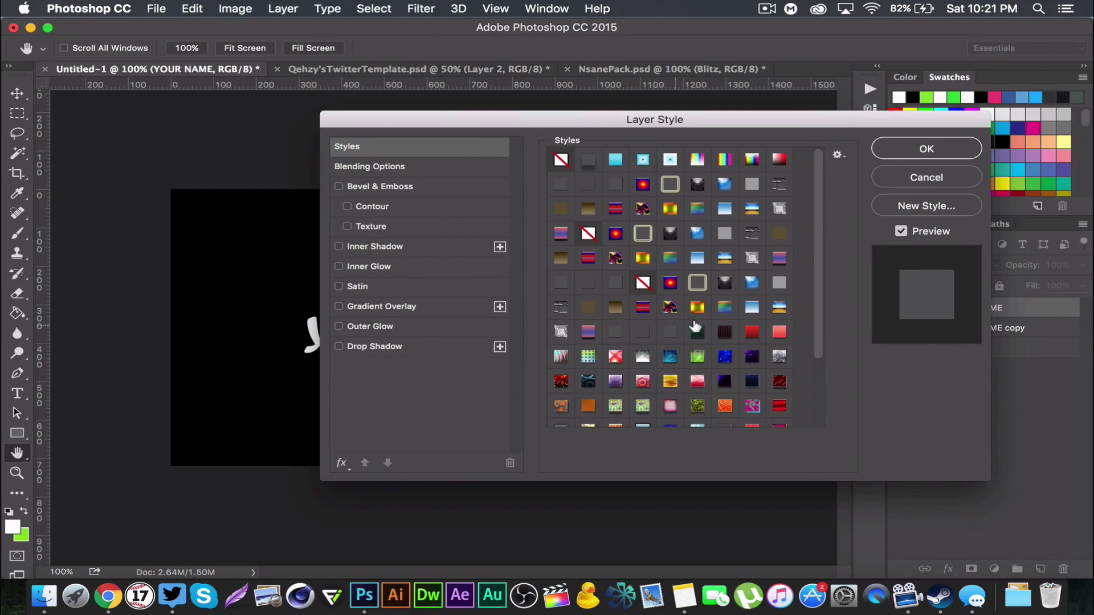
{"action": "scroll", "coordinate": [695, 326], "scroll_direction": "down", "scroll_amount": 4}
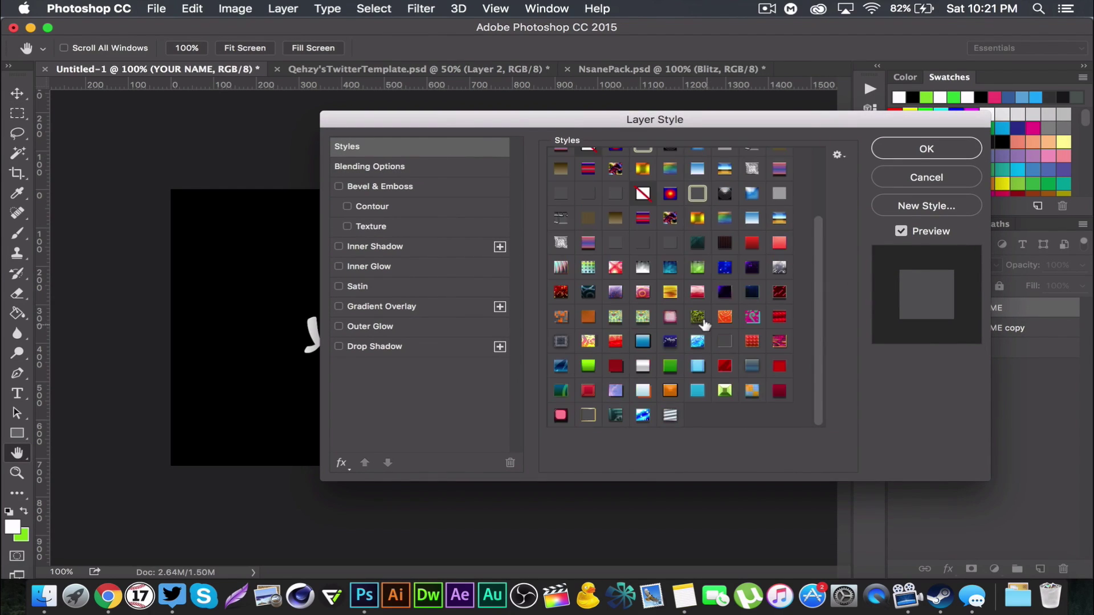
{"action": "left_click", "coordinate": [561, 416]}
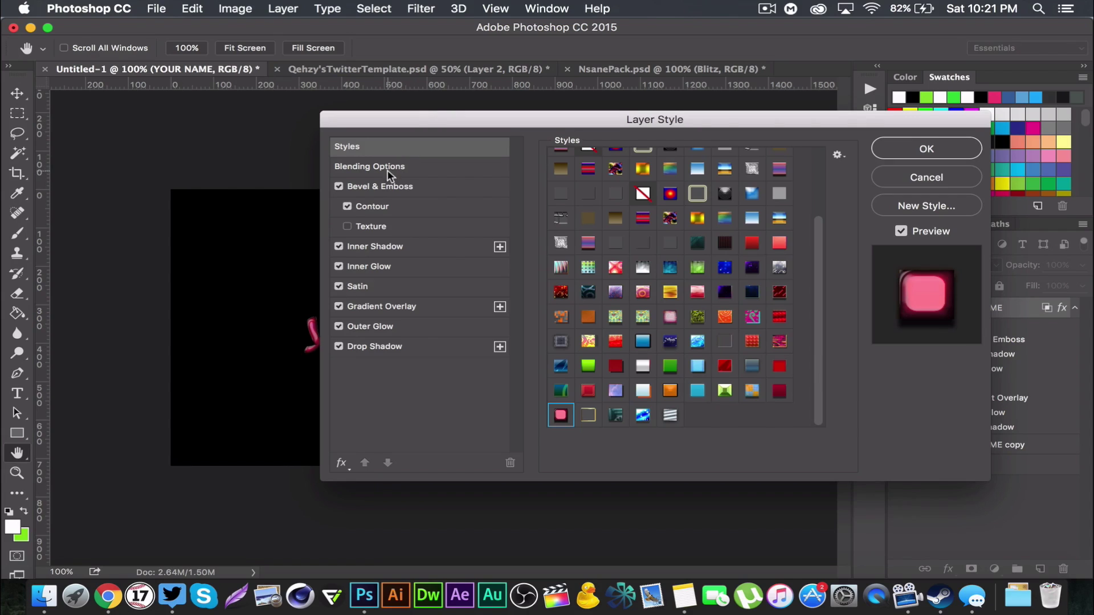
- Change the Gradient Overlay to a green gradient and accept the layer style
{"action": "left_click", "coordinate": [385, 185]}
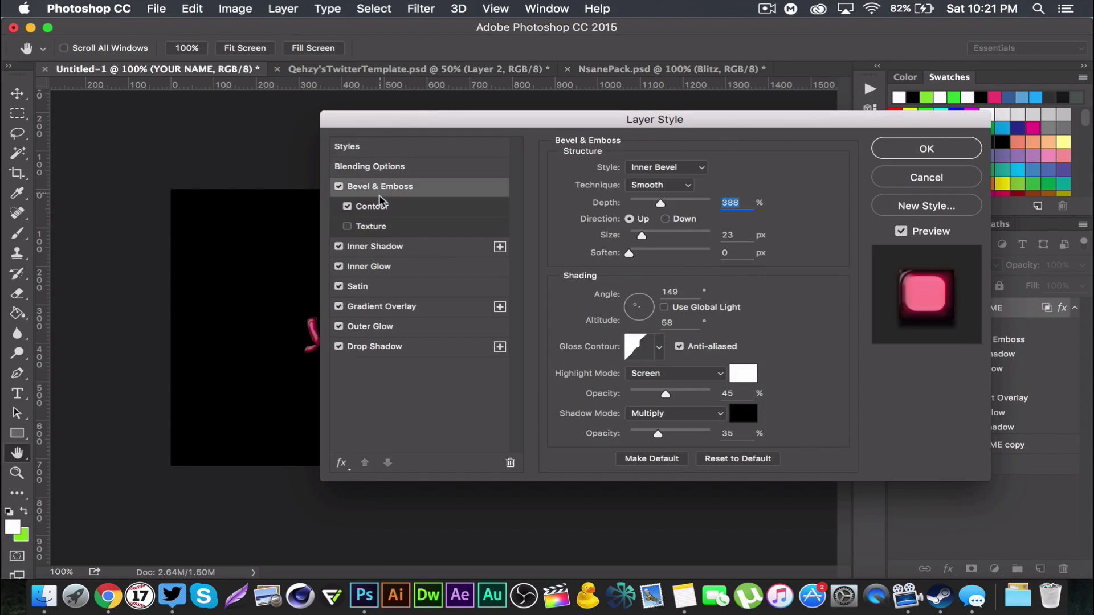
{"action": "left_click", "coordinate": [375, 245]}
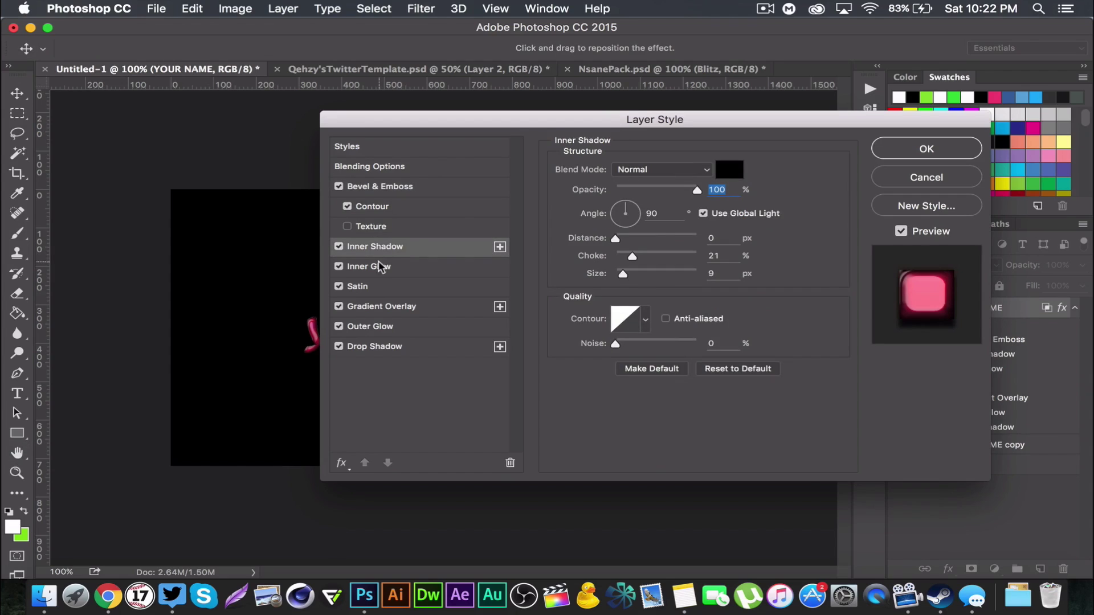
{"action": "left_click", "coordinate": [389, 306]}
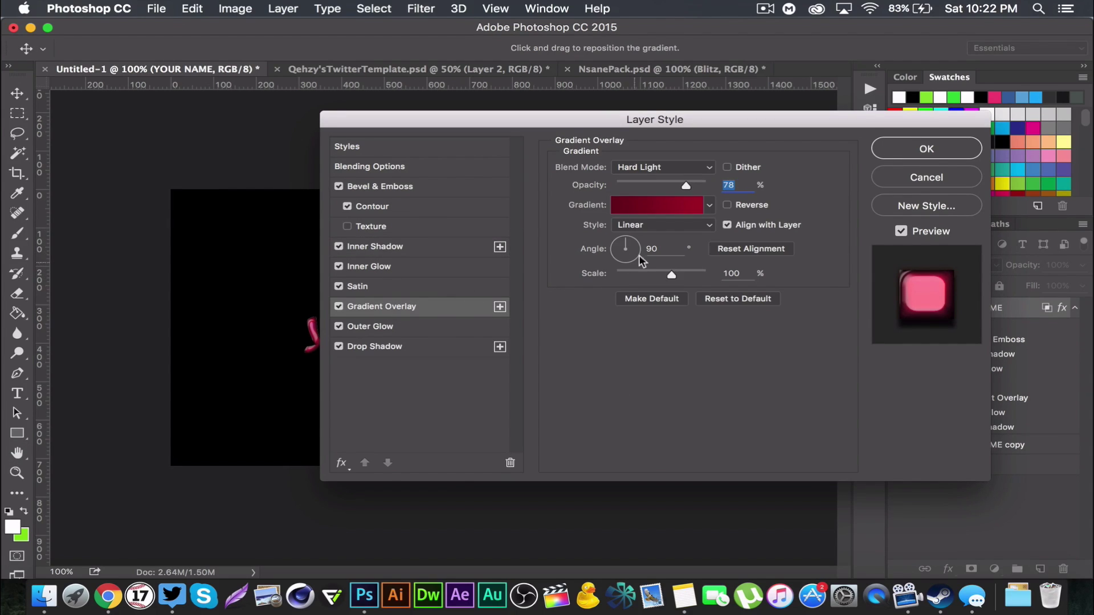
{"action": "left_click", "coordinate": [709, 206]}
{"action": "scroll", "coordinate": [582, 249], "scroll_direction": "down", "scroll_amount": 3}
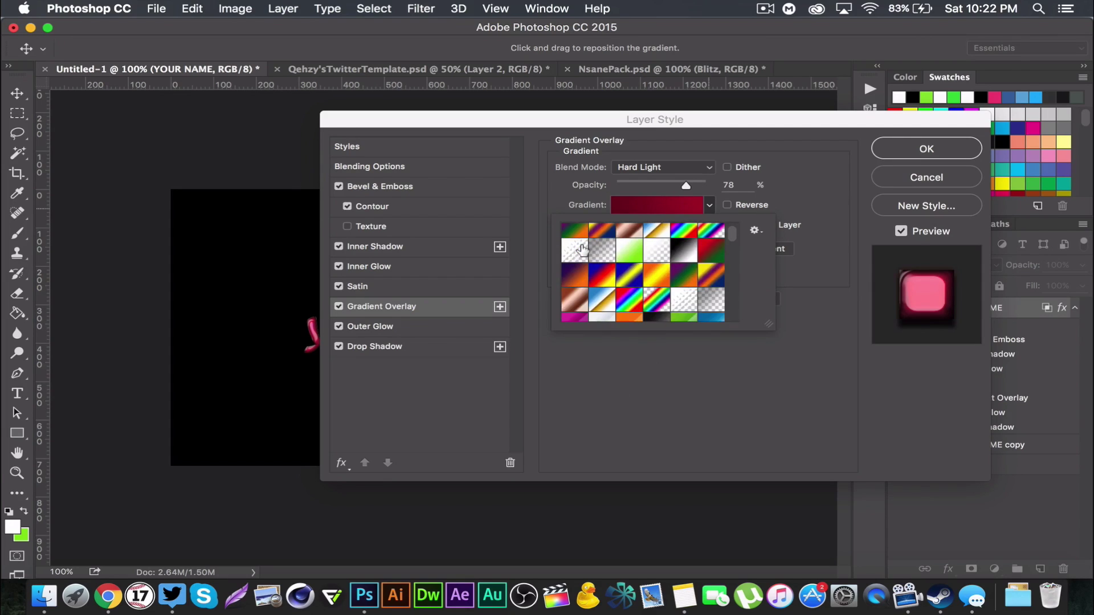
{"action": "scroll", "coordinate": [582, 249], "scroll_direction": "down", "scroll_amount": 6}
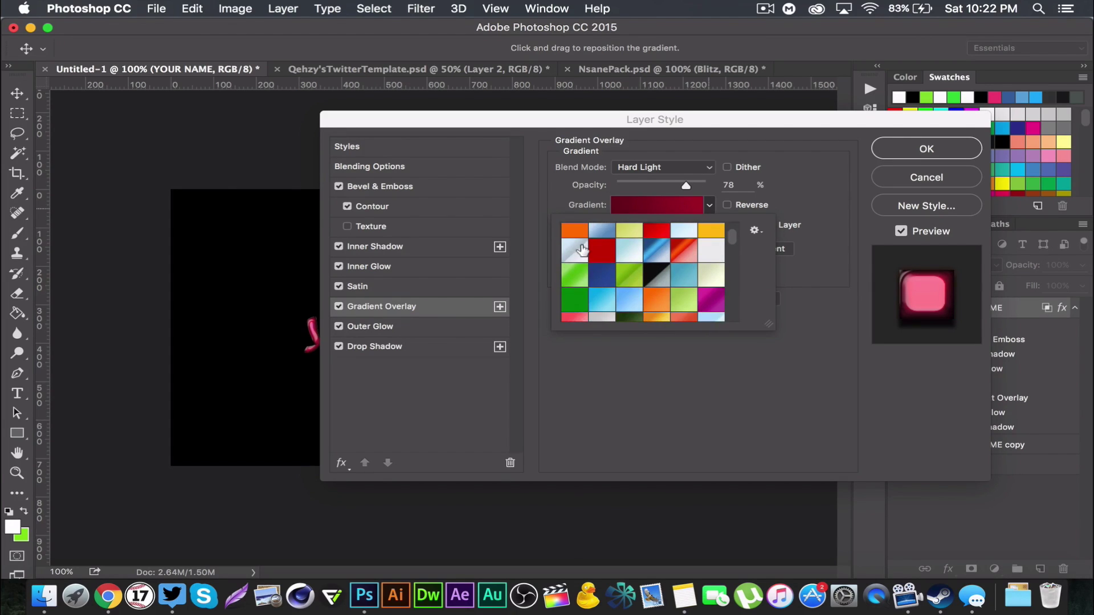
{"action": "scroll", "coordinate": [583, 249], "scroll_direction": "down", "scroll_amount": 1}
{"action": "left_click", "coordinate": [572, 297]}
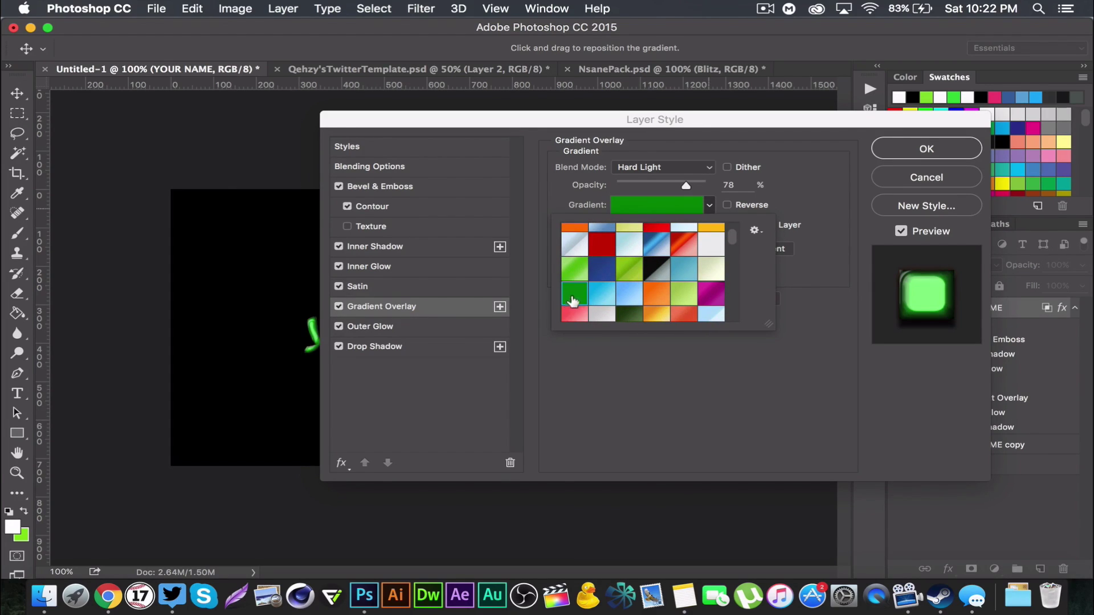
{"action": "left_click", "coordinate": [930, 151]}
{"action": "left_click", "coordinate": [930, 151]}
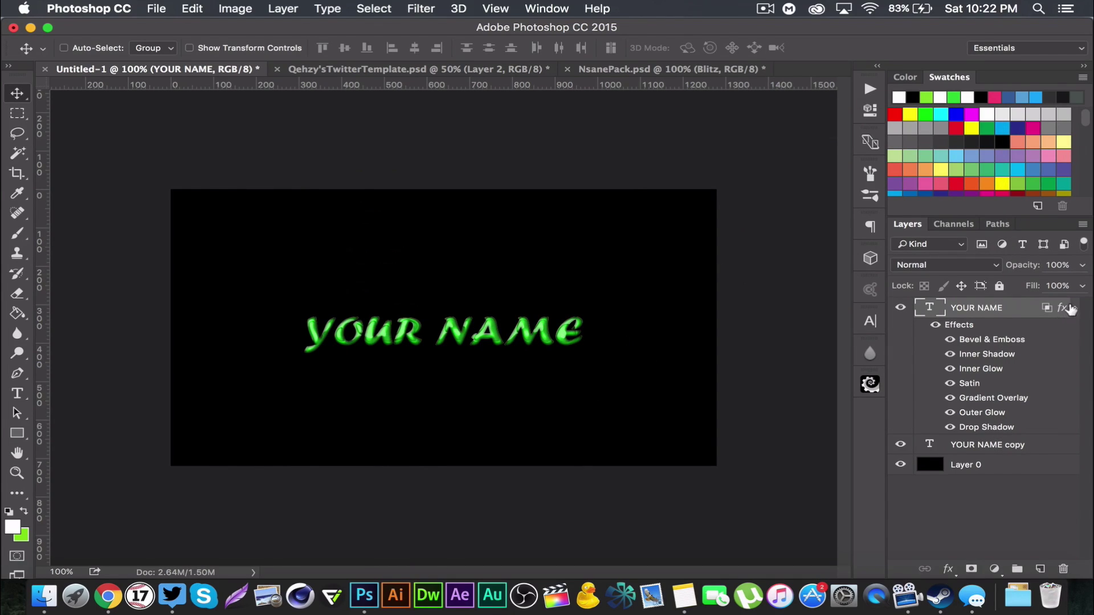
{"action": "left_click", "coordinate": [1071, 308]}
- Apply the gold frame style preset to YOUR NAME copy, keeping its Gold Goblet gradient stroke
{"action": "double_click", "coordinate": [1048, 329]}
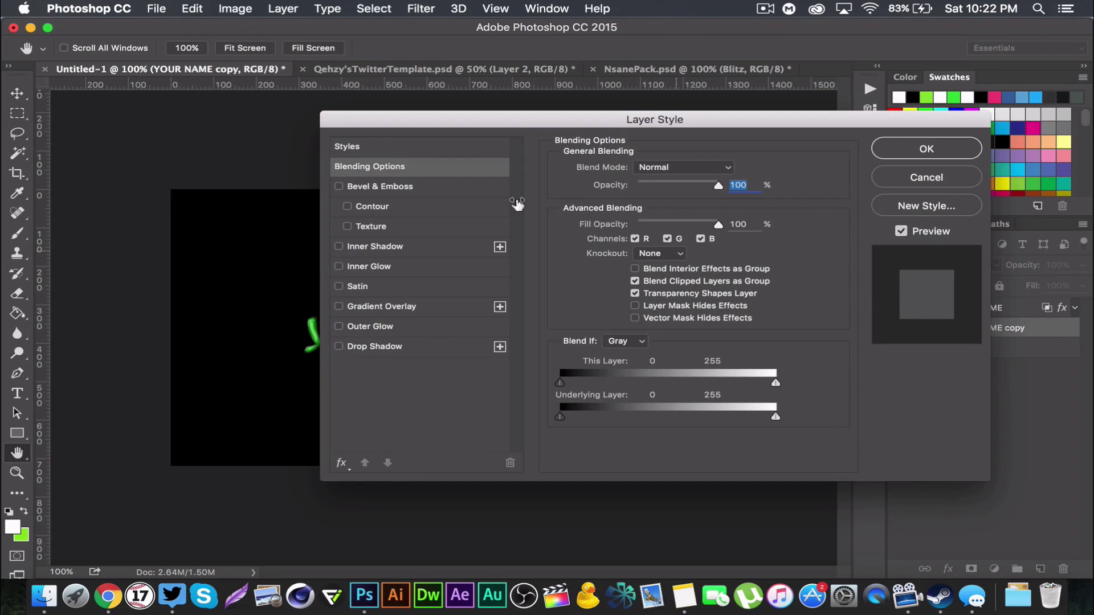
{"action": "left_click", "coordinate": [387, 147]}
{"action": "scroll", "coordinate": [625, 313], "scroll_direction": "down", "scroll_amount": 3}
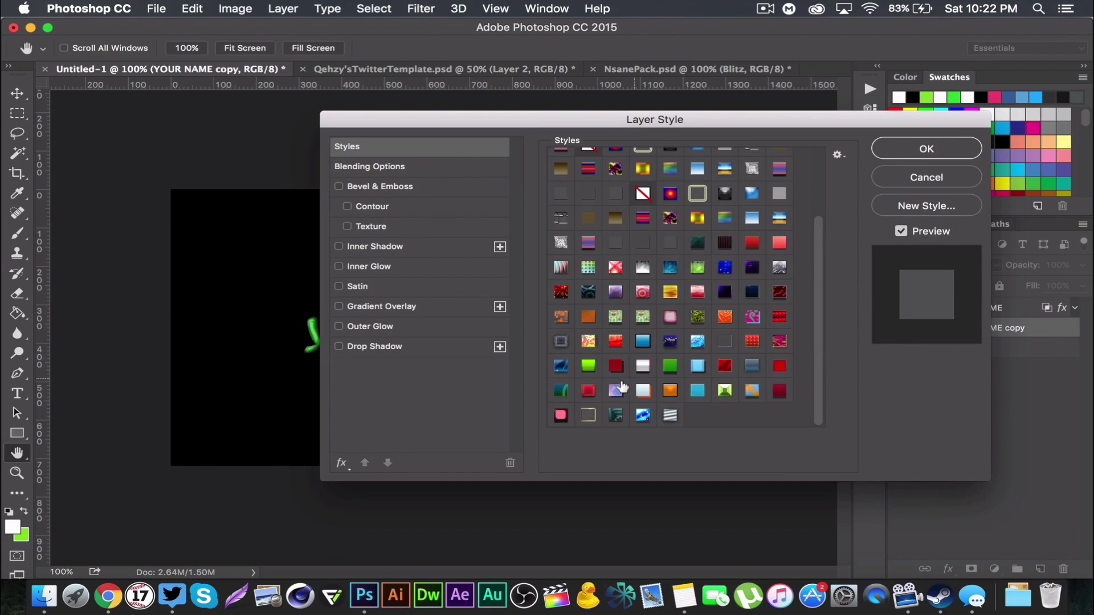
{"action": "left_click", "coordinate": [583, 415]}
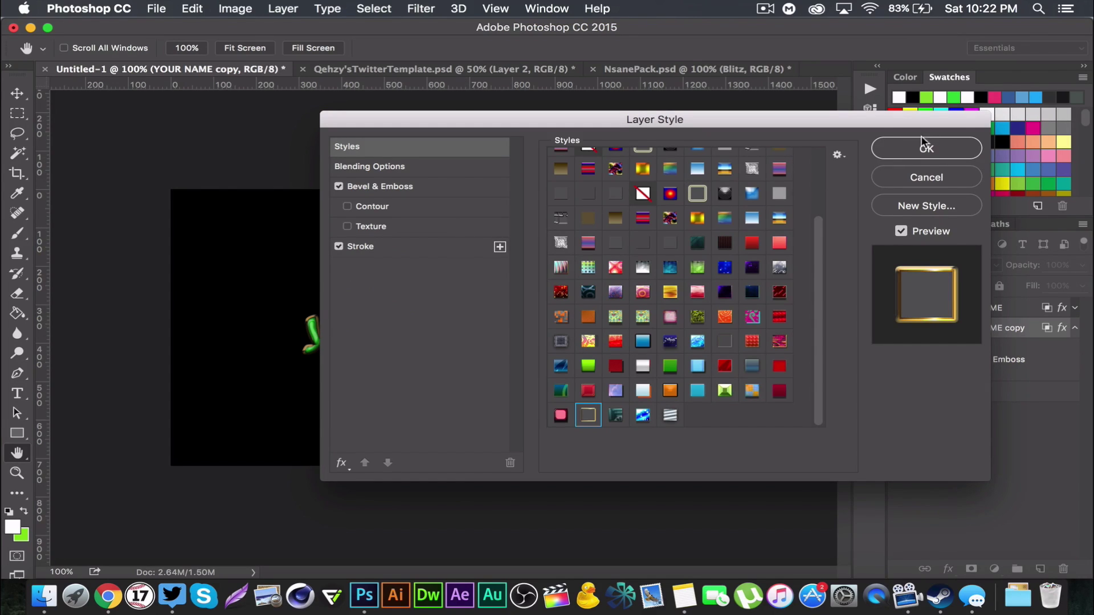
{"action": "left_click", "coordinate": [378, 248]}
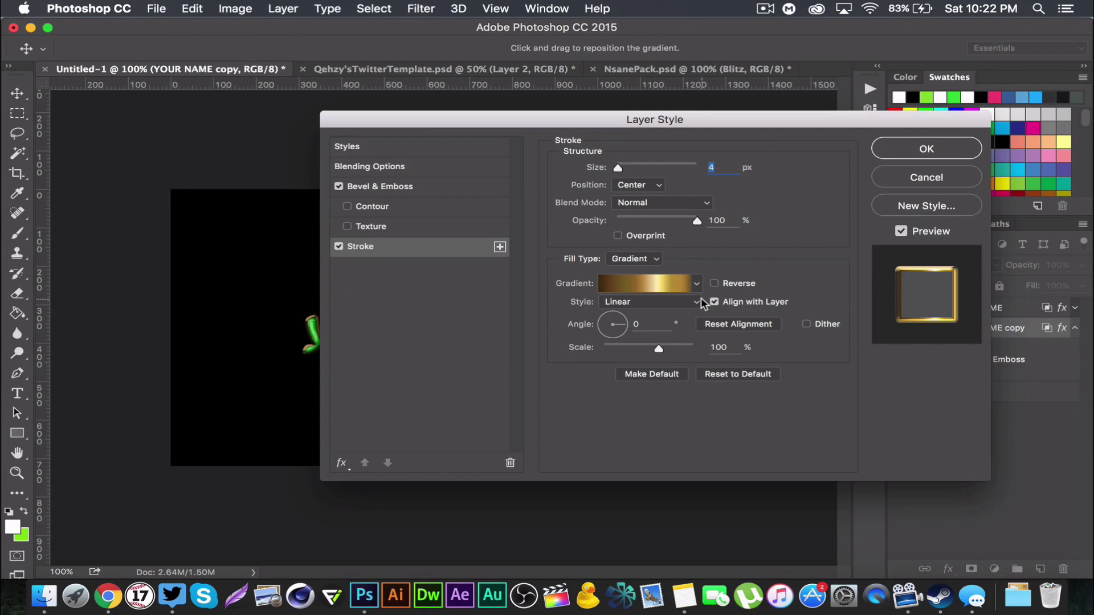
{"action": "left_click", "coordinate": [660, 282]}
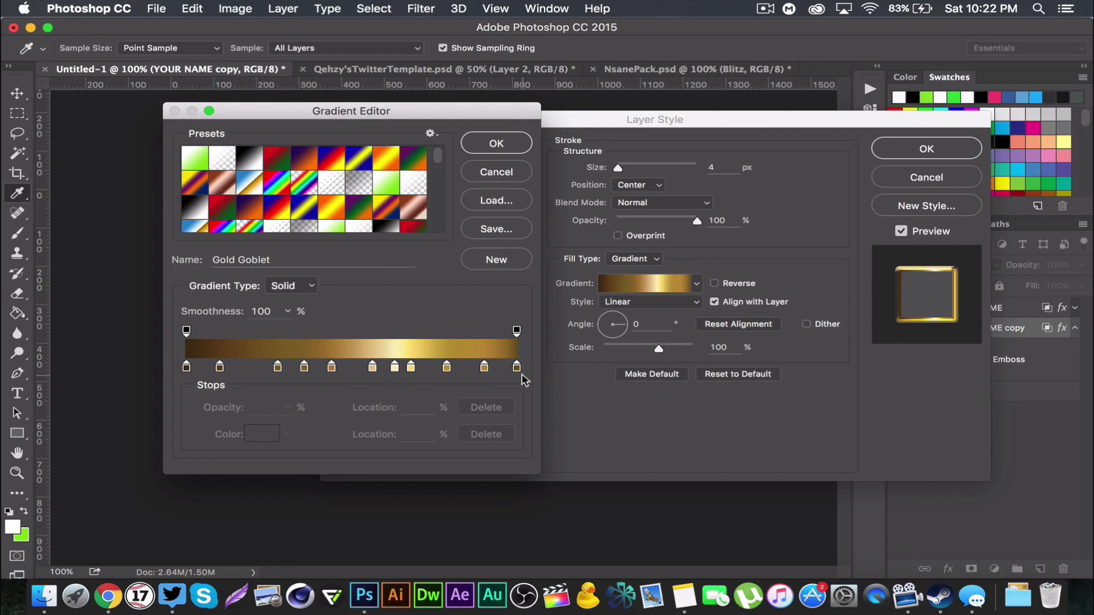
{"action": "left_click", "coordinate": [478, 142]}
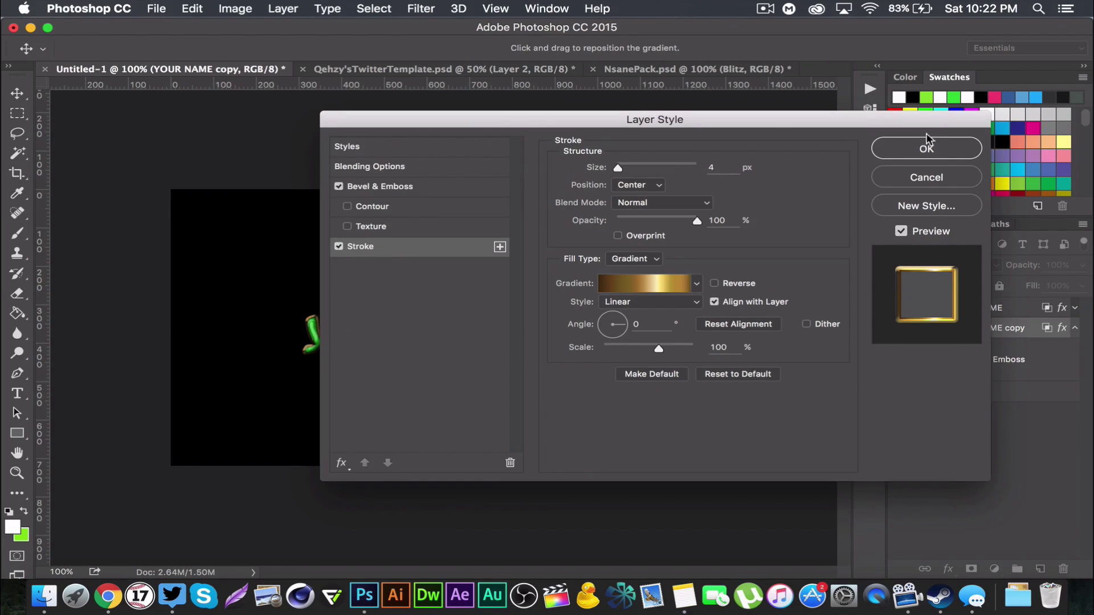
{"action": "left_click", "coordinate": [943, 151]}
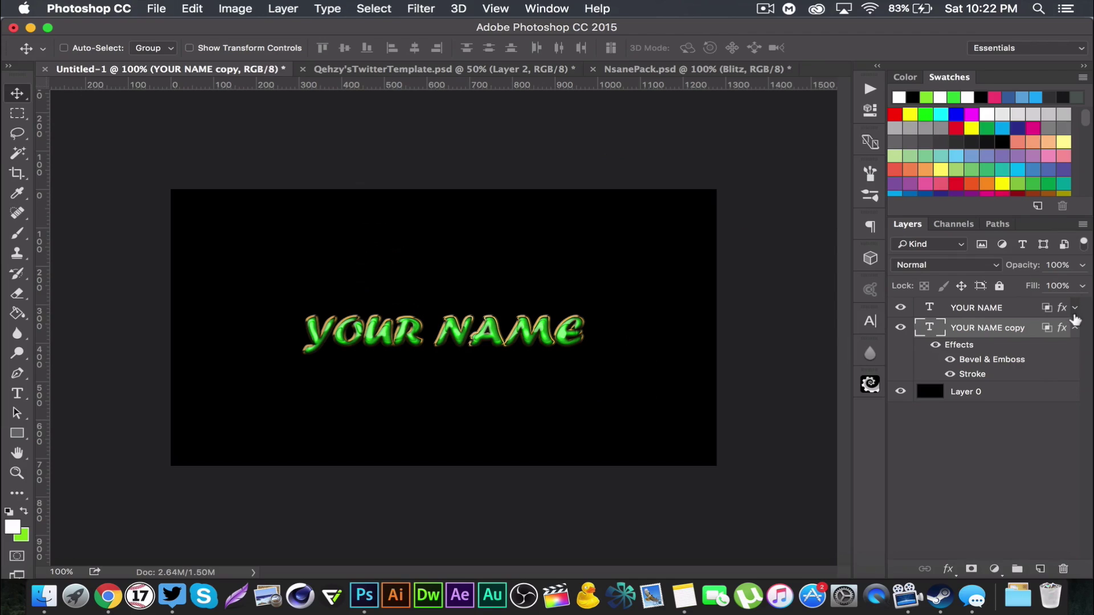
- Select Layer 0 and pick the 815 triangle-star brush preset
{"action": "left_click", "coordinate": [1075, 328]}
{"action": "left_click", "coordinate": [998, 349]}
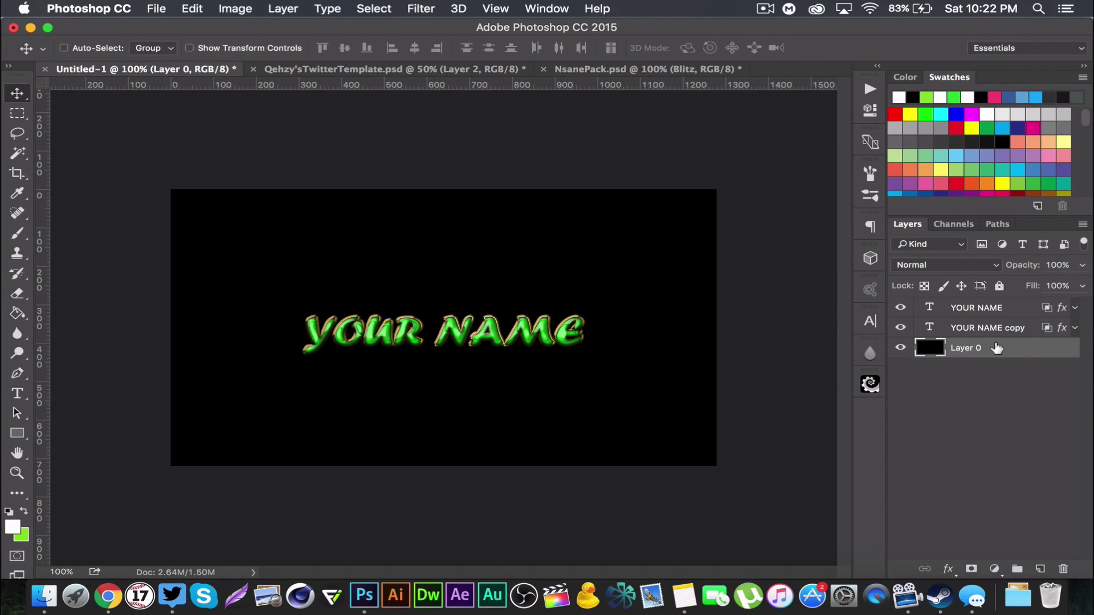
{"action": "left_click", "coordinate": [17, 233]}
{"action": "left_click", "coordinate": [92, 46]}
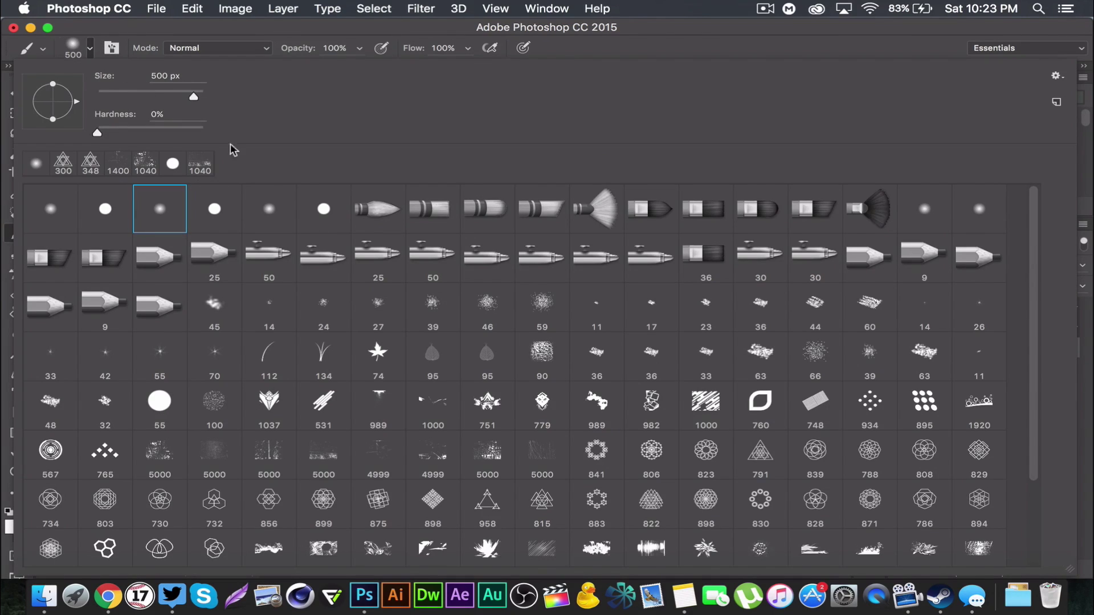
{"action": "scroll", "coordinate": [437, 382], "scroll_direction": "down", "scroll_amount": 4}
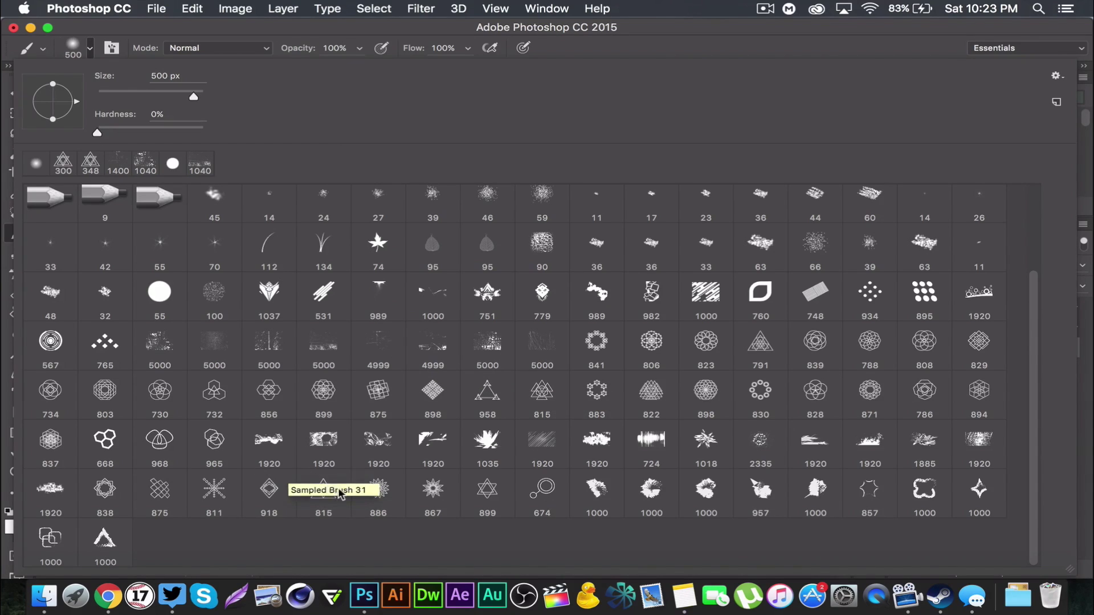
{"action": "left_click", "coordinate": [317, 489]}
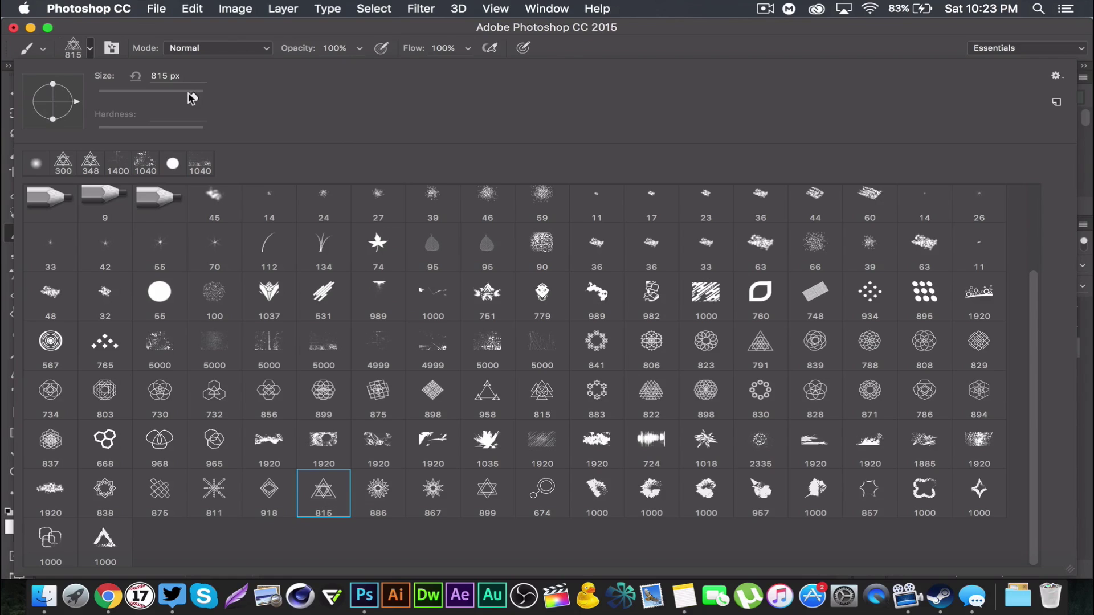
- Shrink the brush to 300 px and add a new empty layer above Layer 0
{"action": "left_click_drag", "start_coordinate": [189, 98], "coordinate": [171, 98]}
{"action": "key", "text": "Return"}
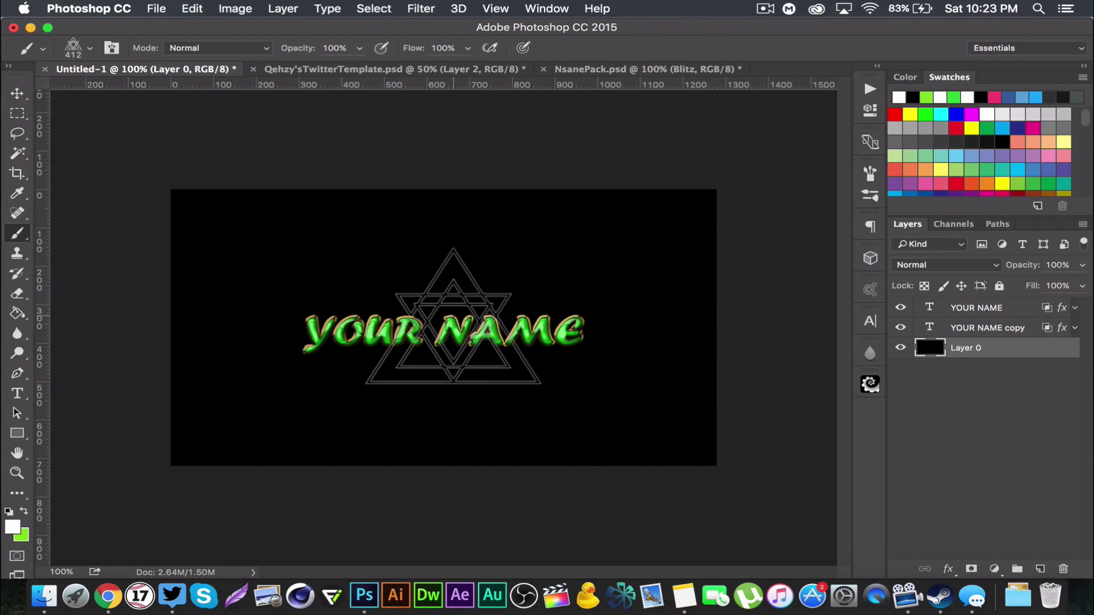
{"action": "key", "text": "bracketleft"}
{"action": "key", "text": "bracketleft"}
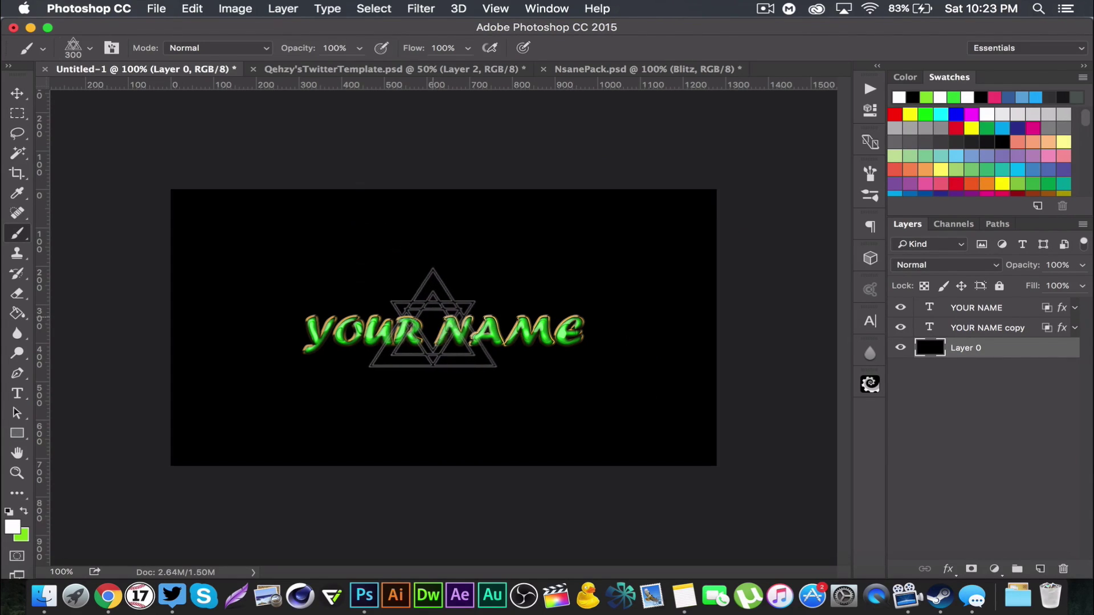
{"action": "left_click", "coordinate": [1040, 568]}
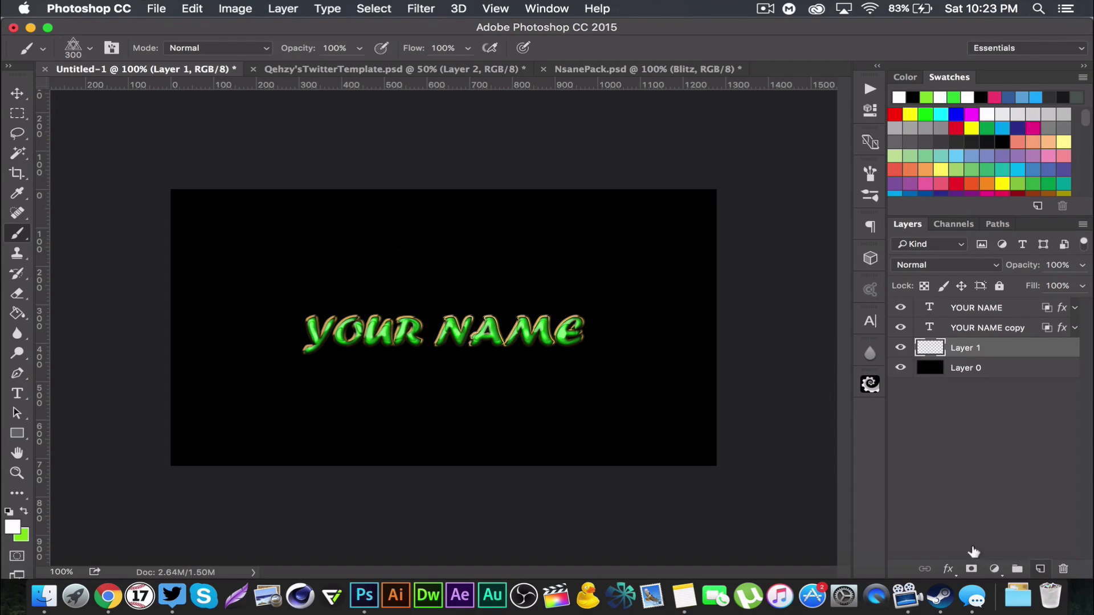
- Stamp a white triangle star at the canvas centre and duplicate it
{"action": "left_click", "coordinate": [436, 314]}
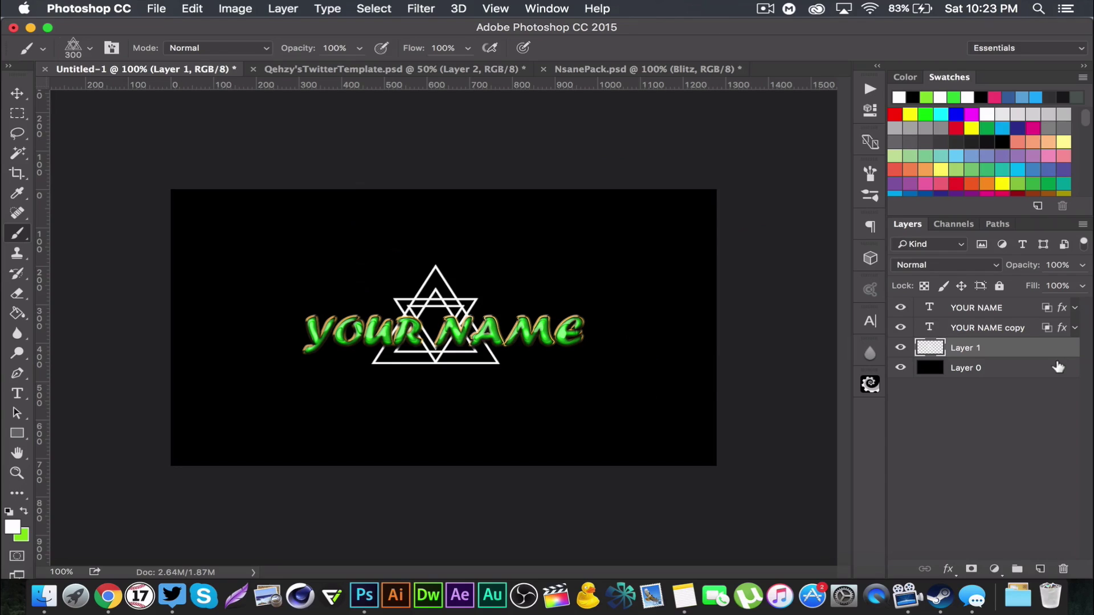
{"action": "key", "text": "super+j"}
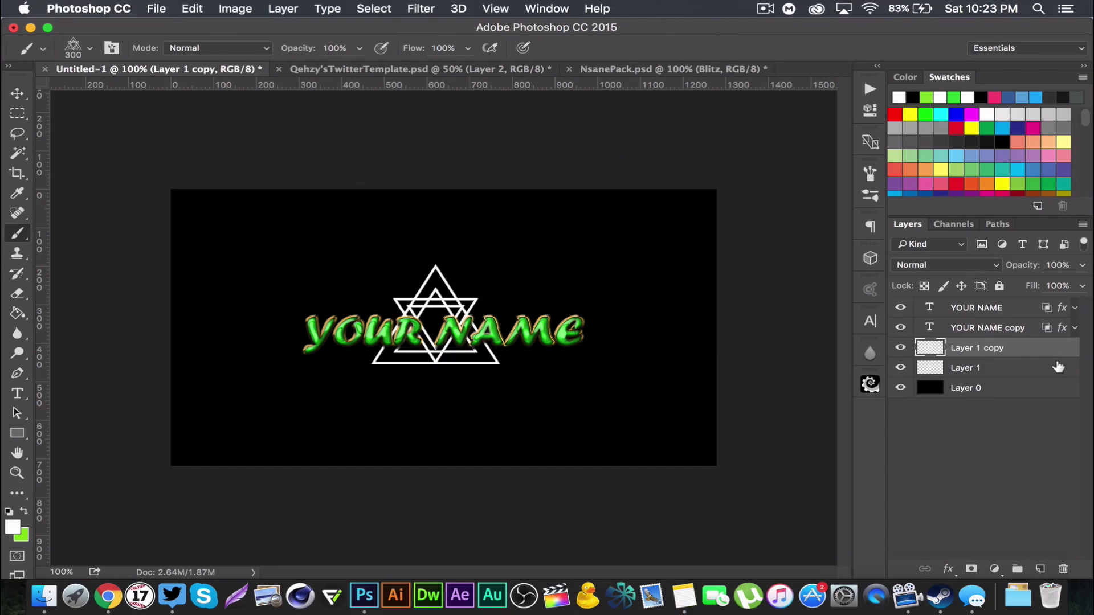
{"action": "left_click", "coordinate": [17, 94]}
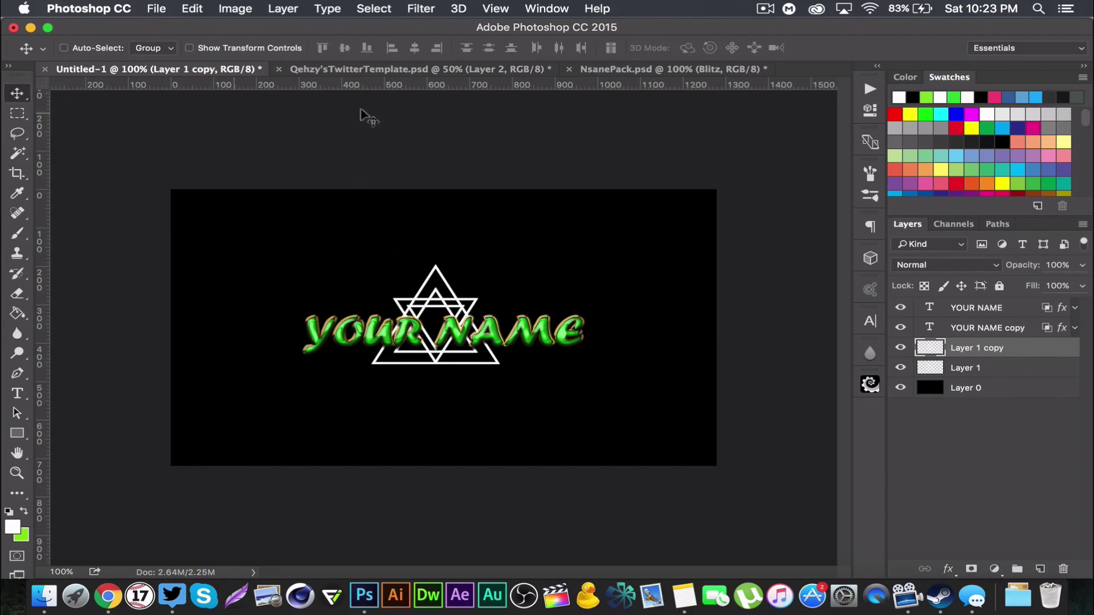
{"action": "key", "text": "Down"}
{"action": "key", "text": "Down"}
{"action": "key", "text": "Down"}
{"action": "key", "text": "Down"}
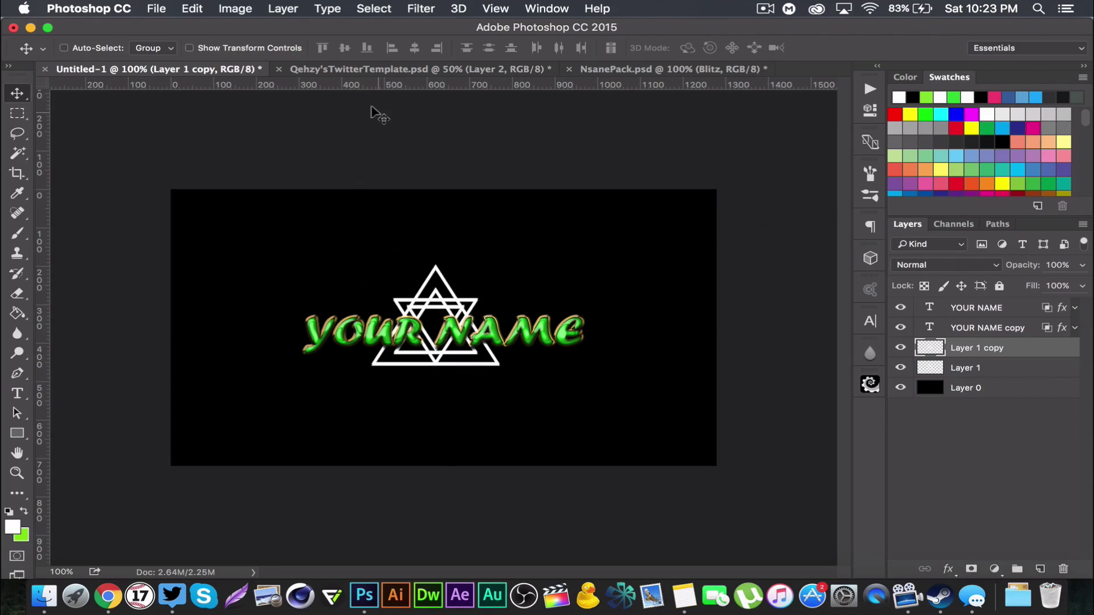
{"action": "key", "text": "Up"}
{"action": "key", "text": "Up"}
{"action": "key", "text": "Up"}
- Merge the two star layers to thicken the lines, then duplicate the merged star
{"action": "left_click", "coordinate": [1004, 369], "text": "shift"}
{"action": "key", "text": "super+e"}
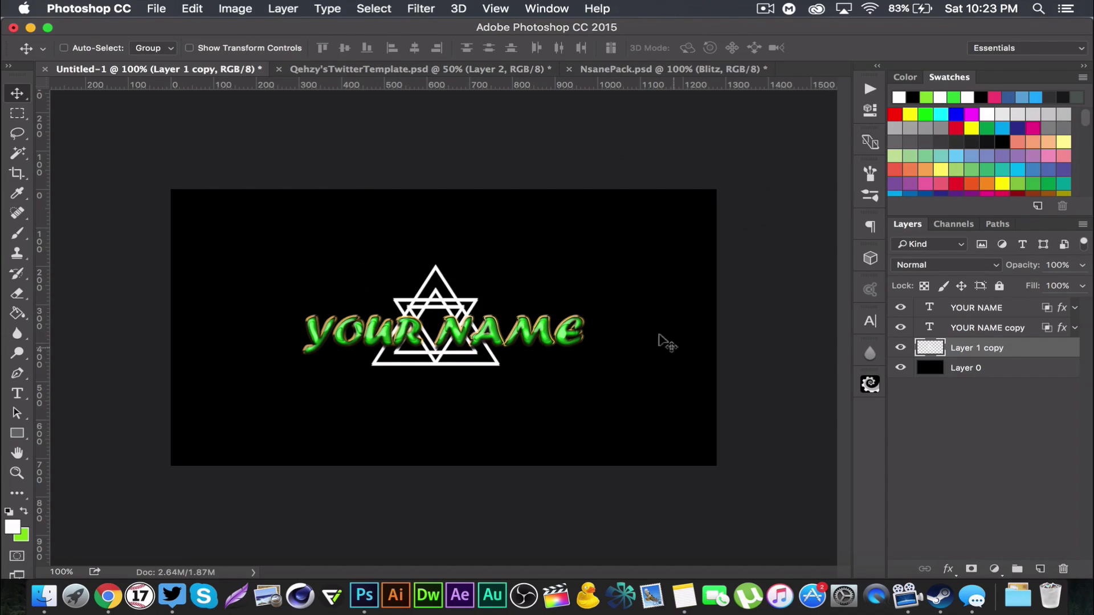
{"action": "key", "text": "super"}
{"action": "key", "text": "super+j"}
{"action": "right_click", "coordinate": [1004, 308]}
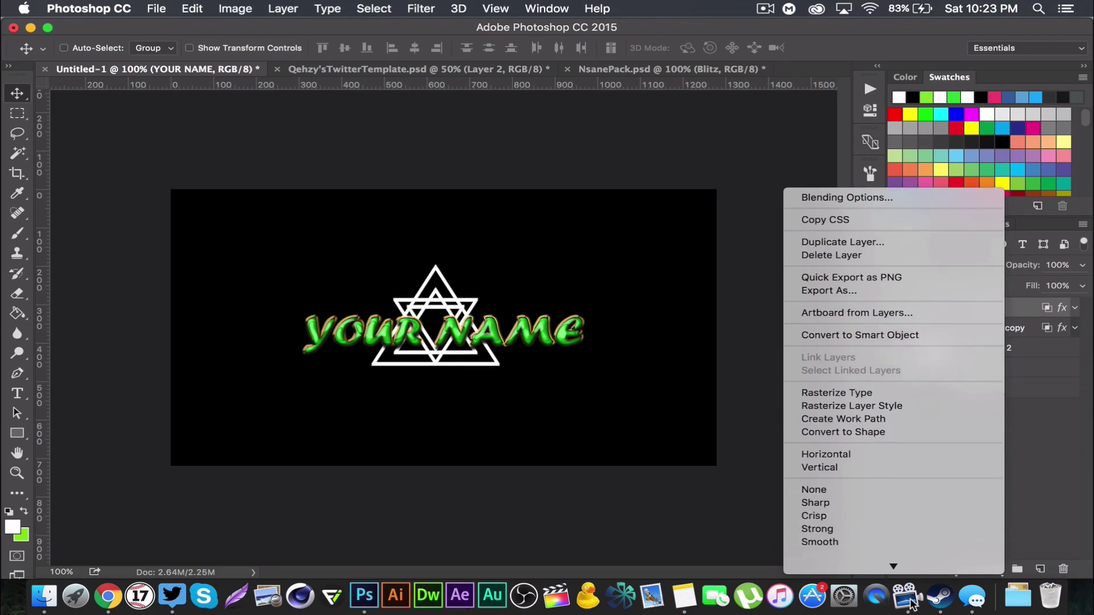
- Copy the green YOUR NAME layer style onto Layer 1 copy 2
{"action": "mouse_move", "coordinate": [911, 603]}
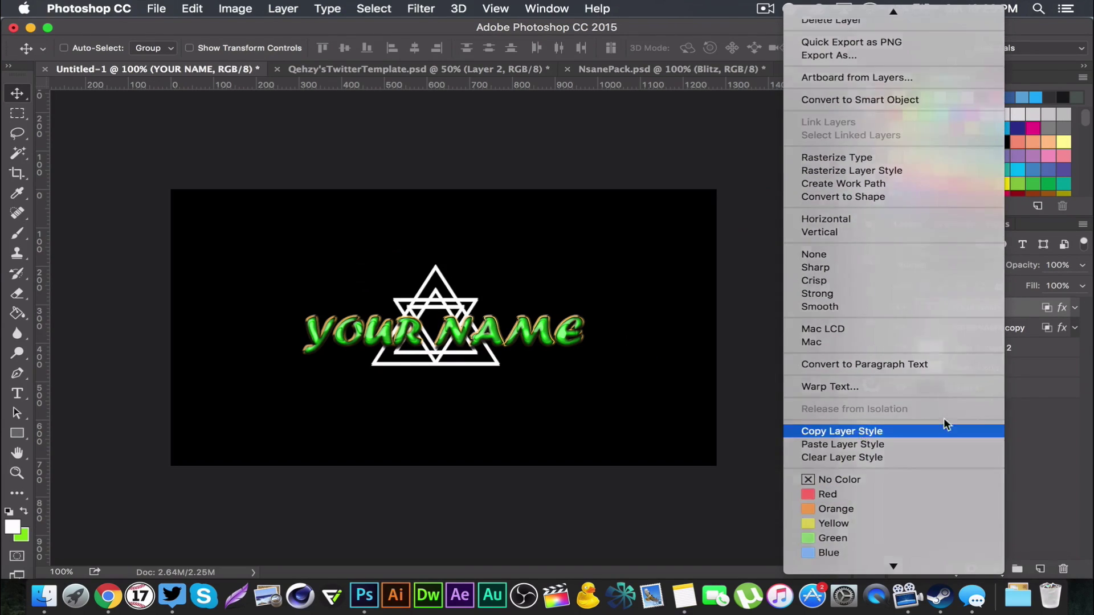
{"action": "left_click", "coordinate": [946, 427]}
{"action": "right_click", "coordinate": [986, 349]}
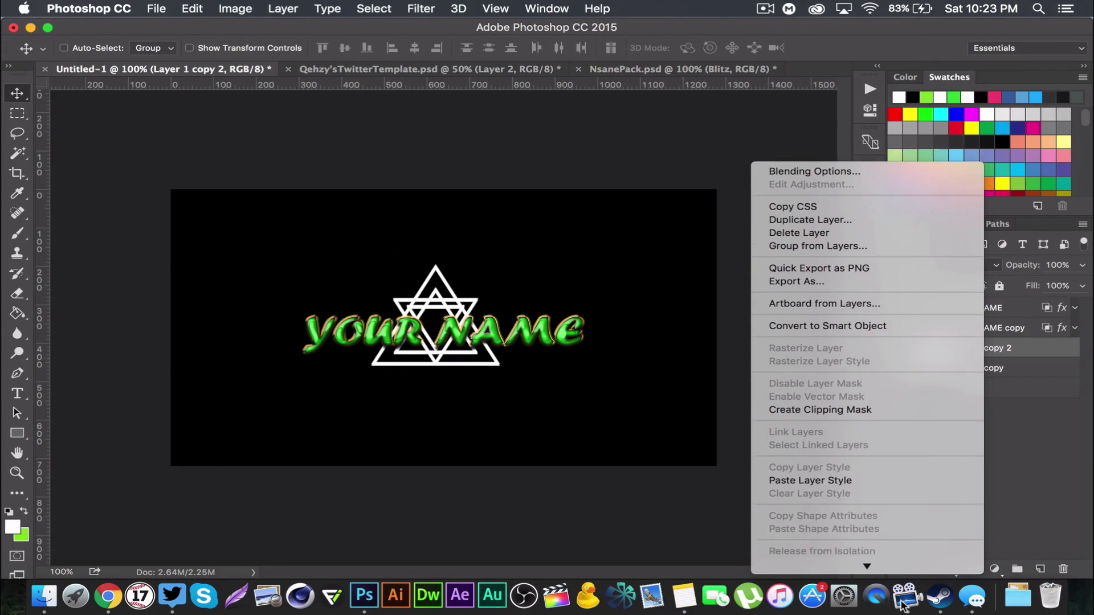
{"action": "left_click", "coordinate": [847, 426]}
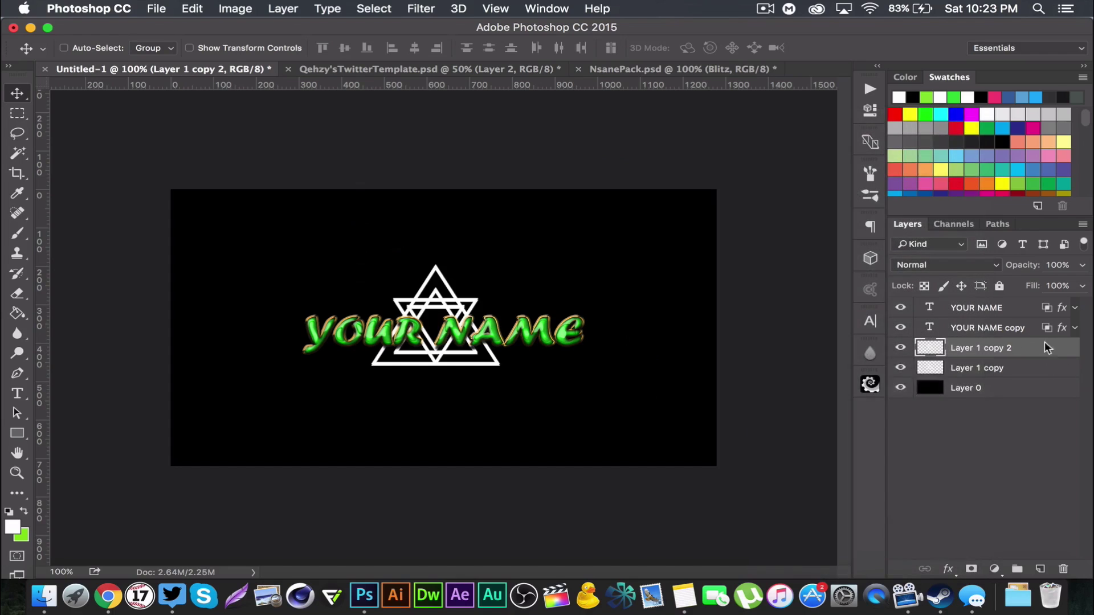
- Copy the gold YOUR NAME copy layer style onto Layer 1 copy
{"action": "right_click", "coordinate": [993, 328]}
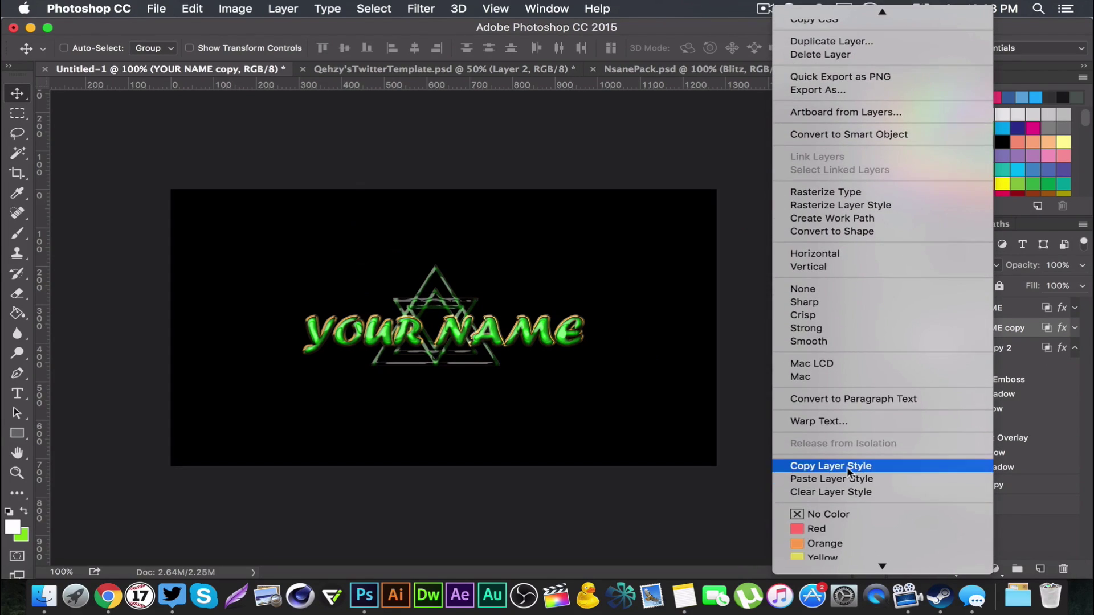
{"action": "left_click", "coordinate": [854, 466]}
{"action": "left_click", "coordinate": [1074, 348]}
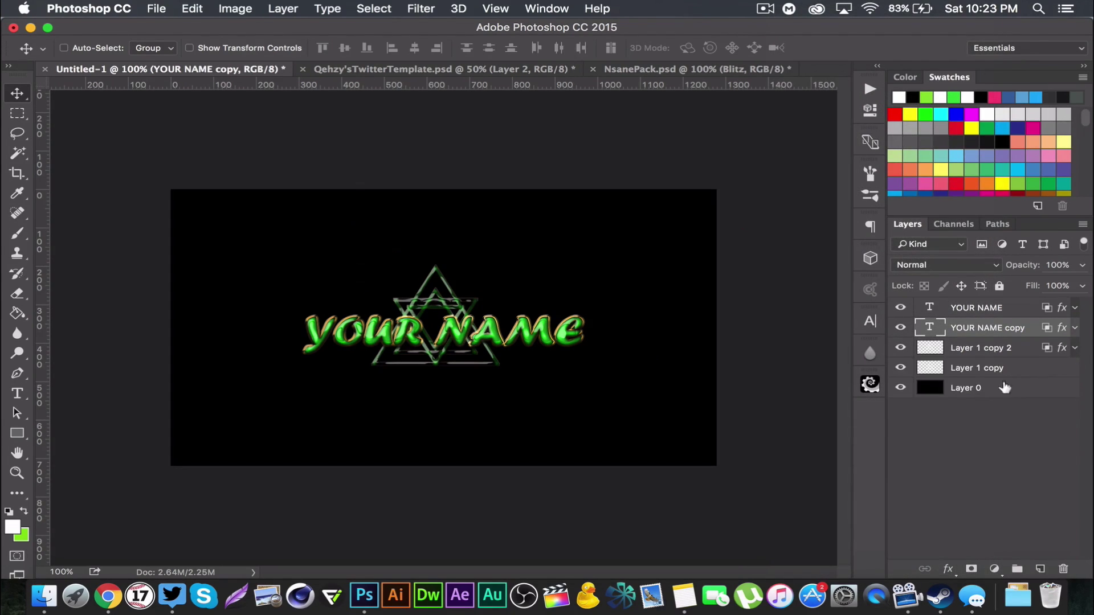
{"action": "right_click", "coordinate": [967, 366]}
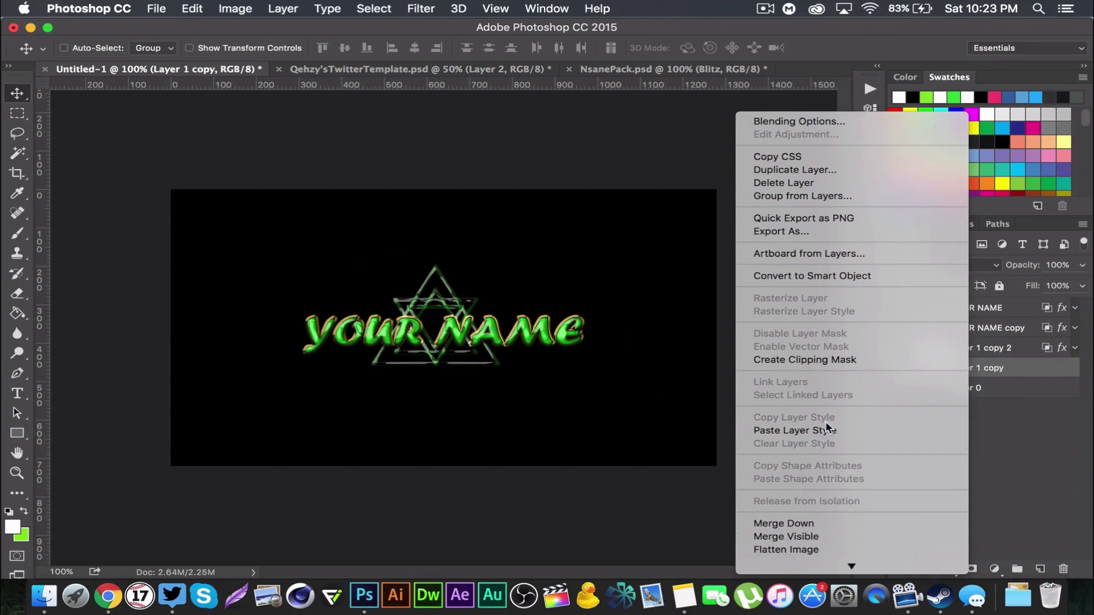
{"action": "left_click", "coordinate": [825, 433]}
{"action": "left_click", "coordinate": [1075, 368]}
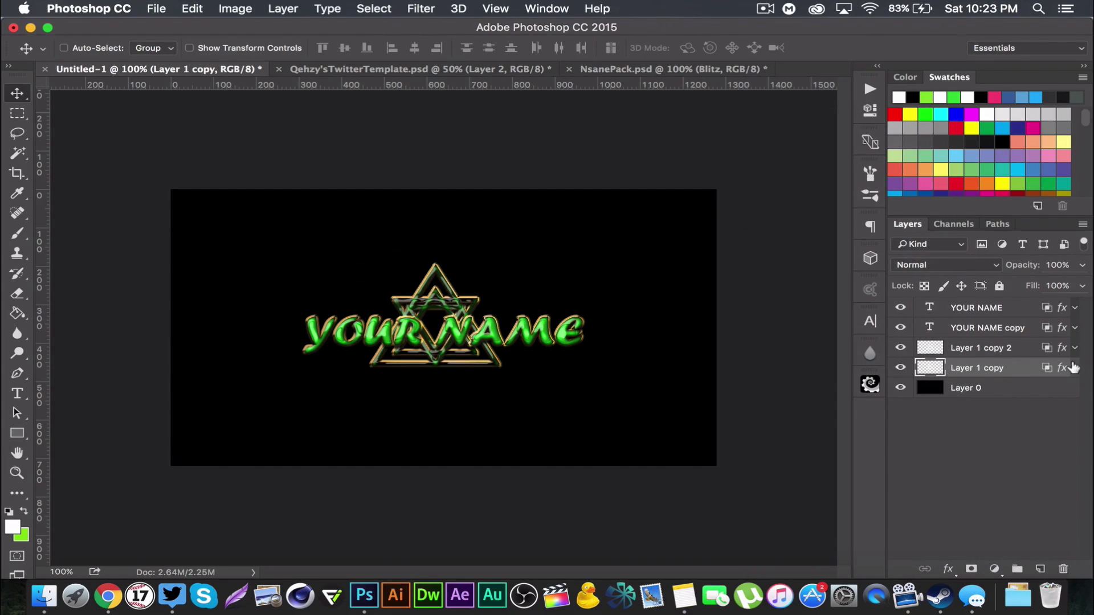
{"action": "left_click", "coordinate": [994, 348], "text": "shift"}
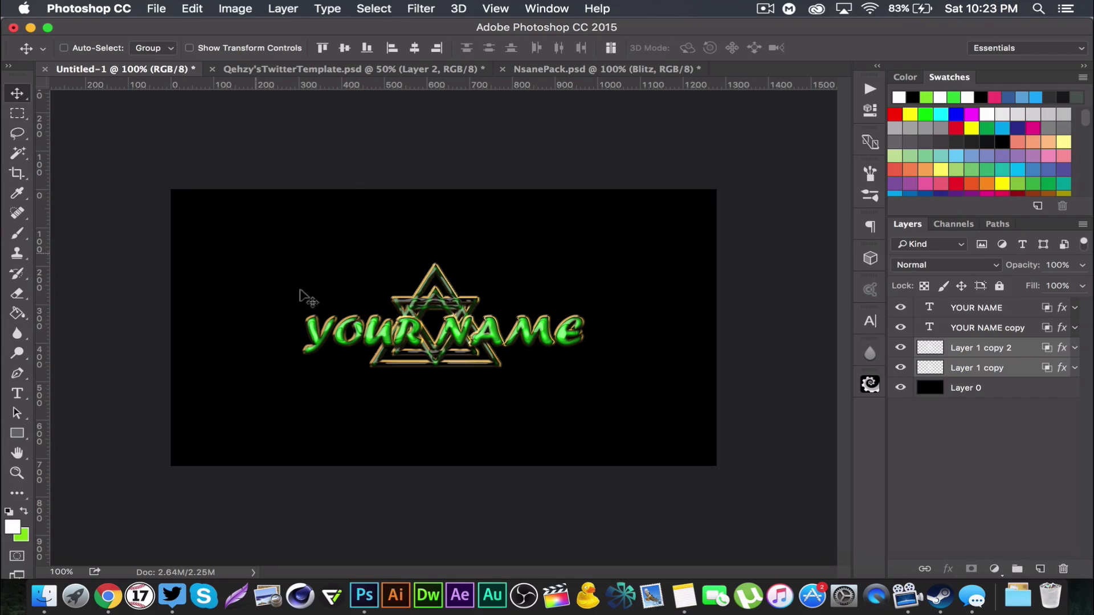
- Lower the central stars slightly and add a 57% smaller star copy at the text's upper left
{"action": "left_click_drag", "start_coordinate": [436, 316], "coordinate": [437, 329]}
{"action": "key", "text": "shift+Up"}
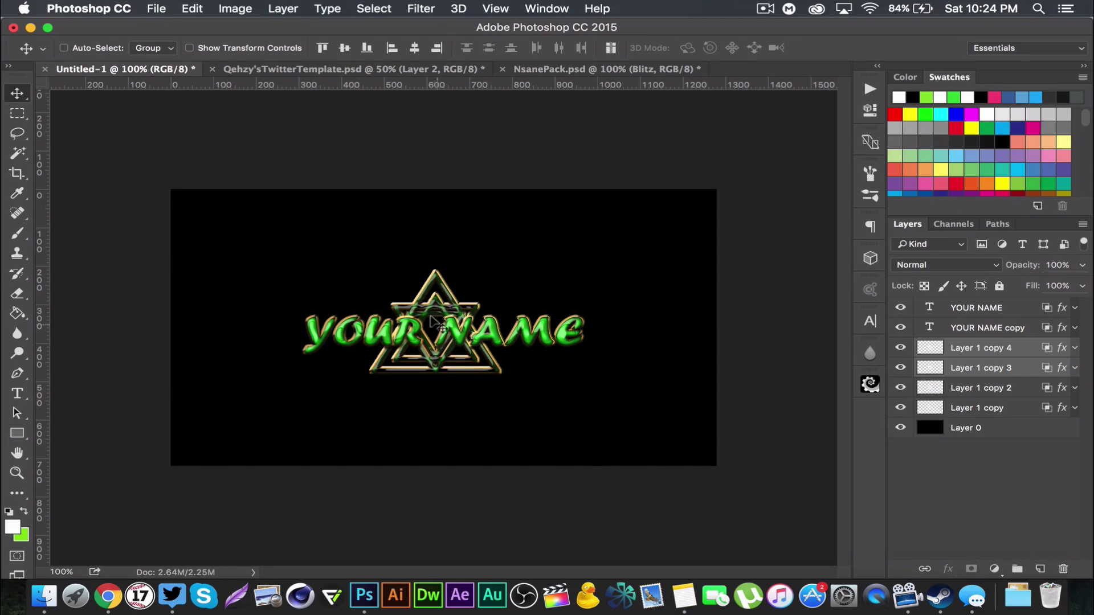
{"action": "left_click_drag", "start_coordinate": [434, 295], "coordinate": [357, 296]}
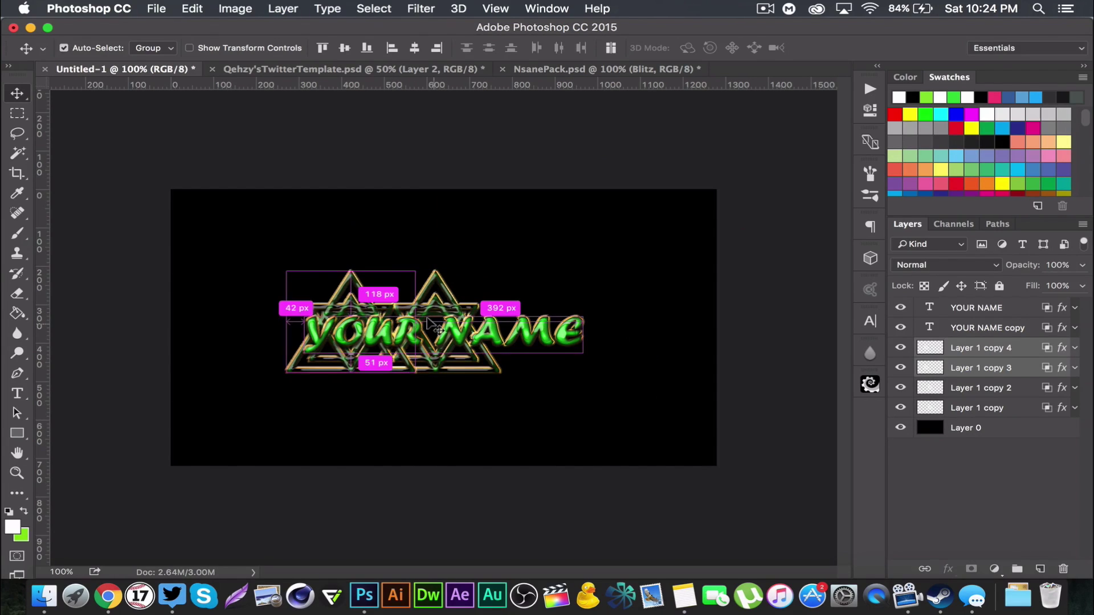
{"action": "key", "text": "super+t"}
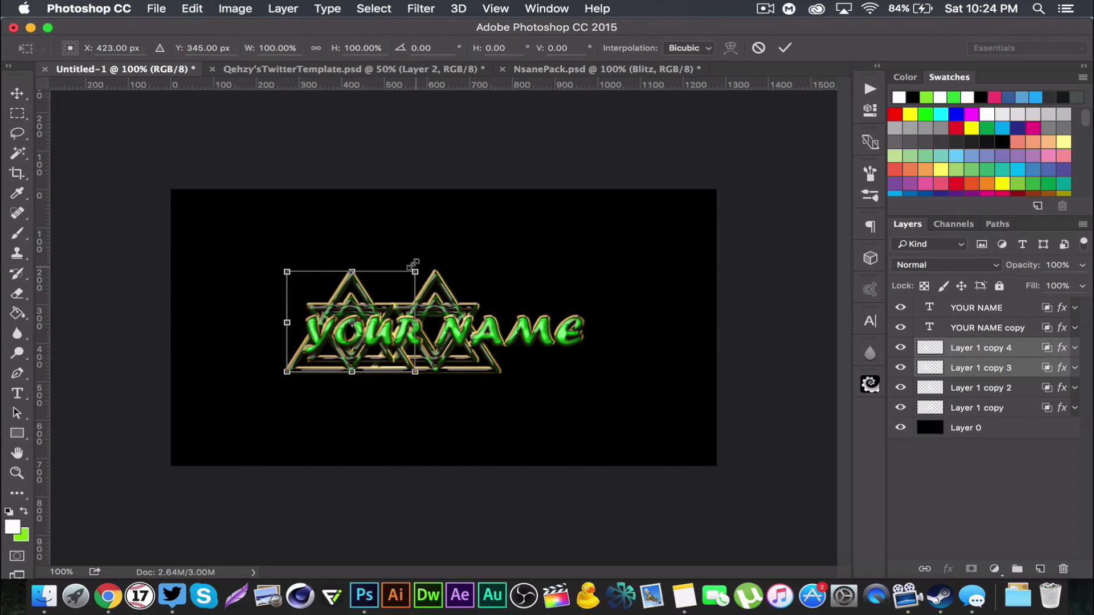
{"action": "left_click_drag", "start_coordinate": [413, 264], "coordinate": [435, 367]}
{"action": "key", "text": "Return"}
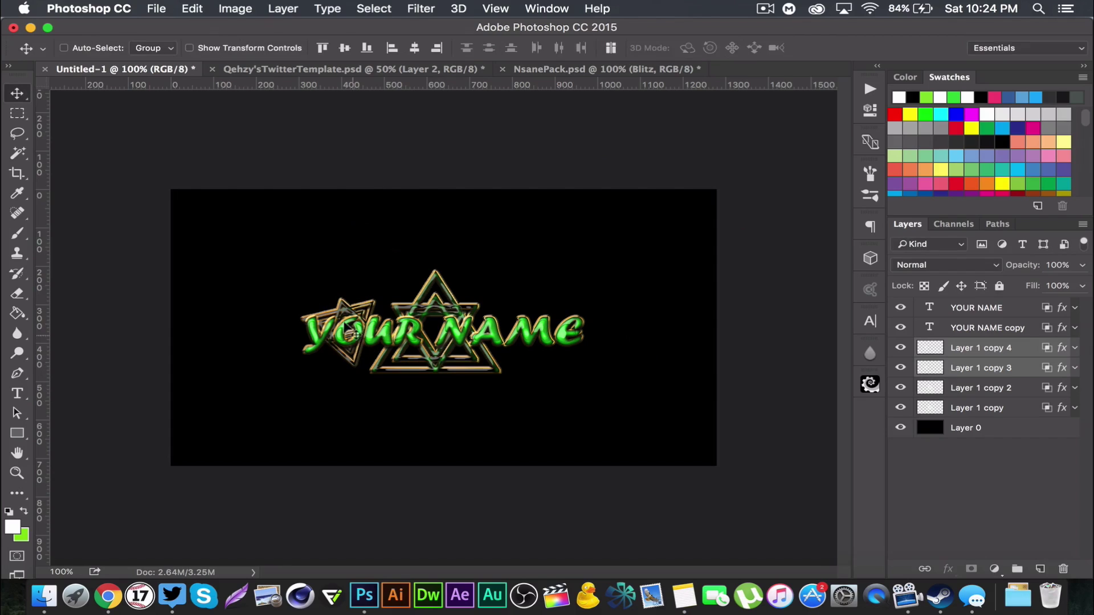
{"action": "left_click_drag", "start_coordinate": [351, 332], "coordinate": [354, 309]}
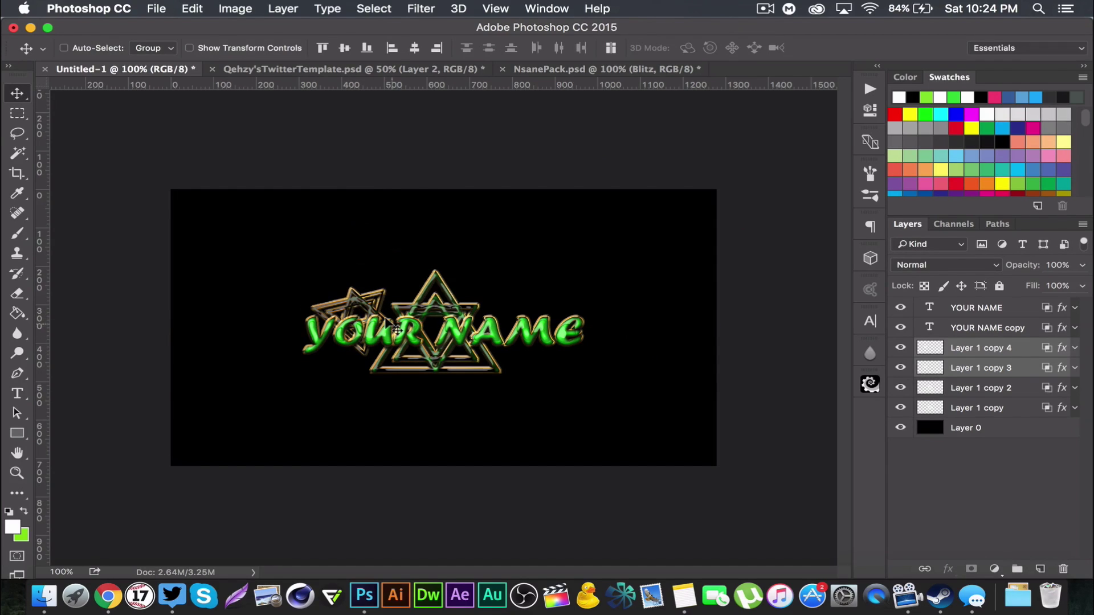
- Duplicate the small star, flip it horizontally, and place it on the right side
{"action": "key", "text": "super+j"}
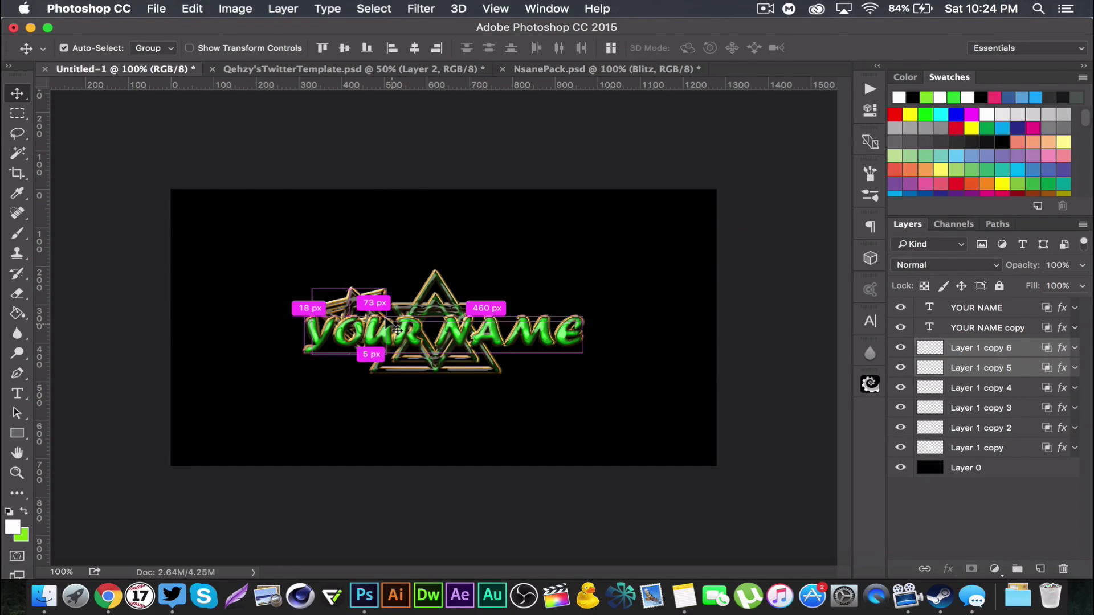
{"action": "key", "text": "super+t"}
{"action": "right_click", "coordinate": [365, 319]}
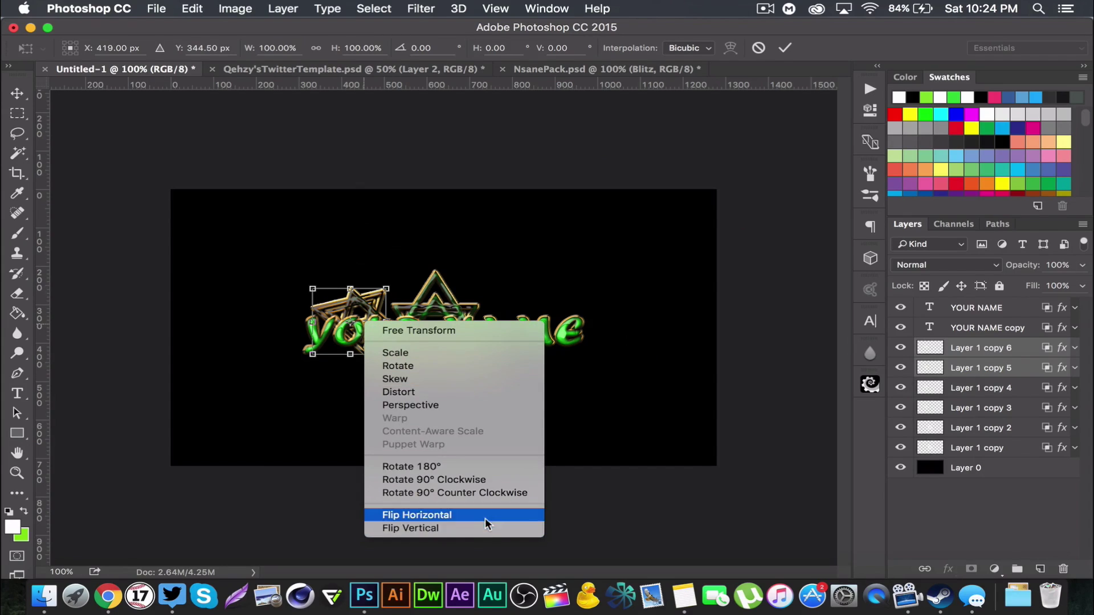
{"action": "left_click", "coordinate": [482, 514]}
{"action": "key", "text": "Return"}
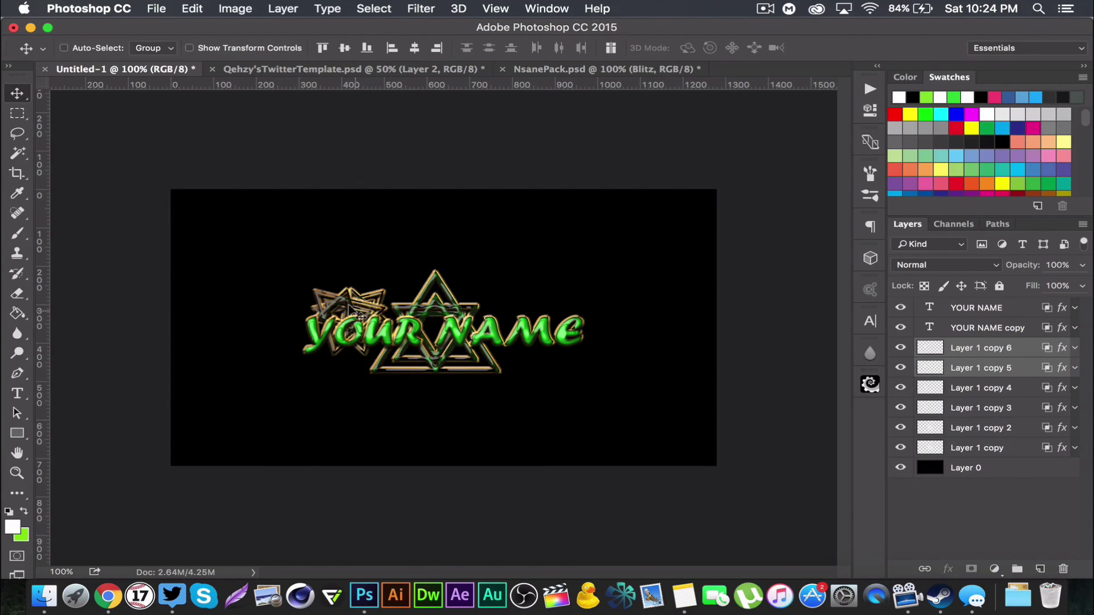
{"action": "left_click_drag", "start_coordinate": [369, 323], "coordinate": [591, 323]}
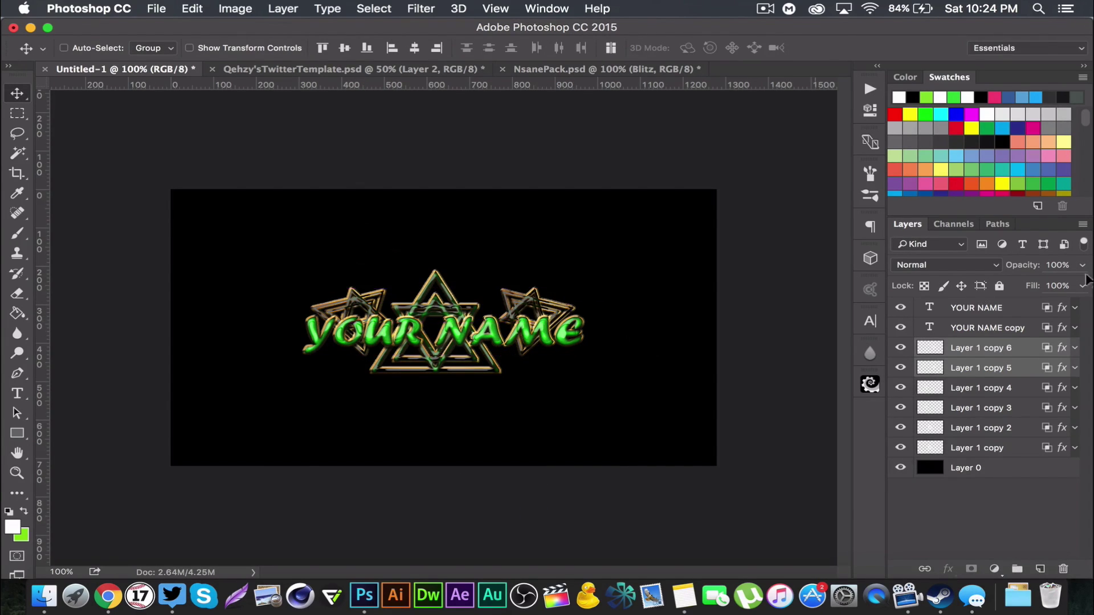
- Select all six star layers and shift them right to centre them
{"action": "left_click", "coordinate": [1012, 345]}
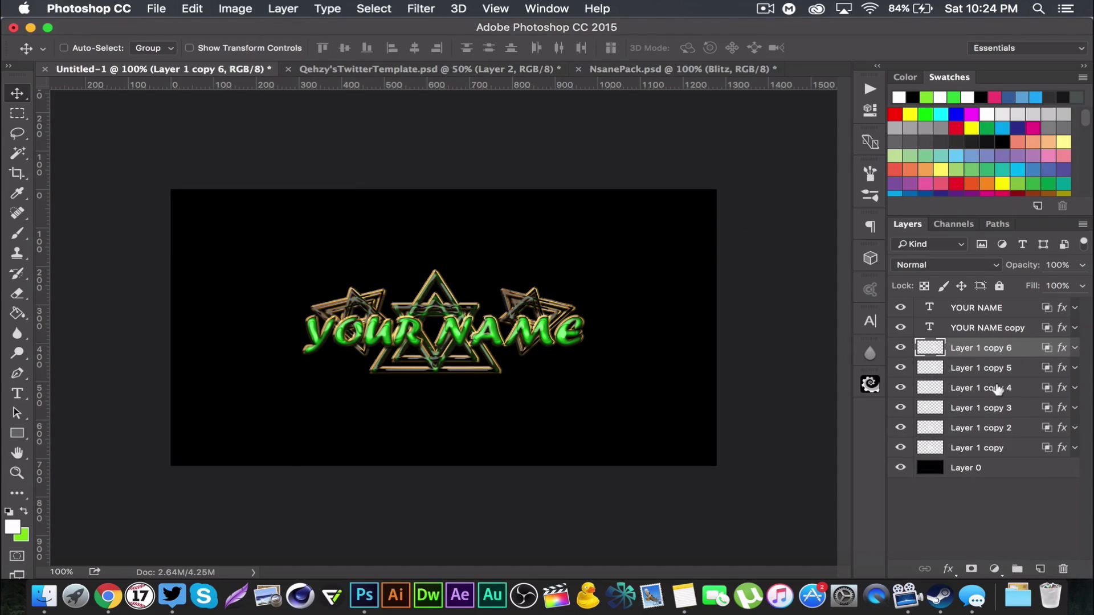
{"action": "left_click", "coordinate": [999, 446], "text": "shift"}
{"action": "mouse_move", "coordinate": [524, 315]}
{"action": "left_mouse_down"}
{"action": "mouse_move", "coordinate": [538, 307]}
{"action": "mouse_move", "coordinate": [528, 306]}
{"action": "left_mouse_up"}
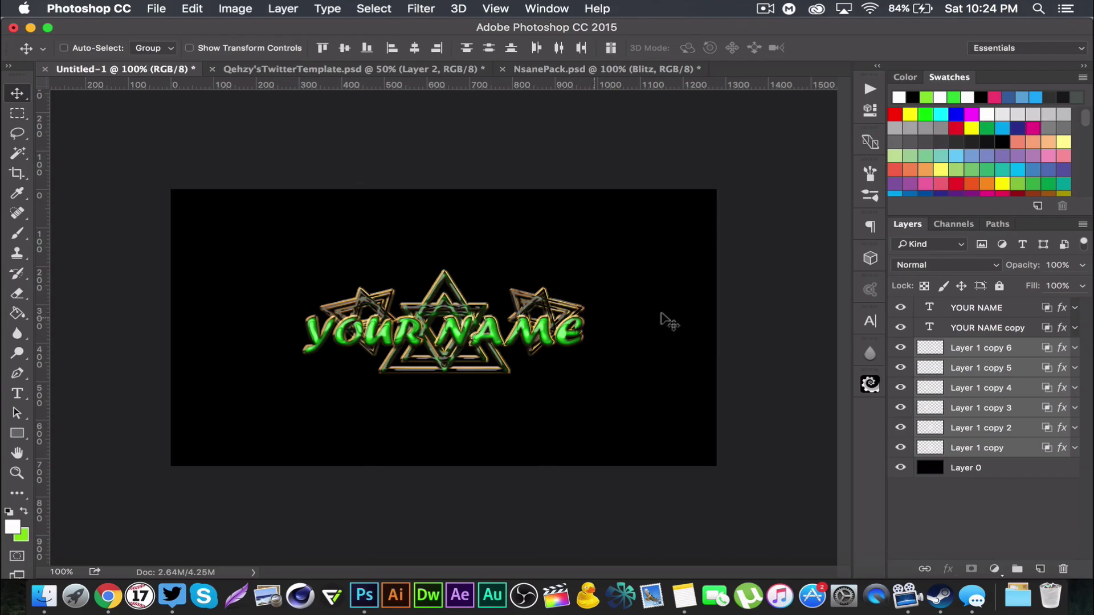
{"action": "key", "text": "Right"}
{"action": "key", "text": "Right"}
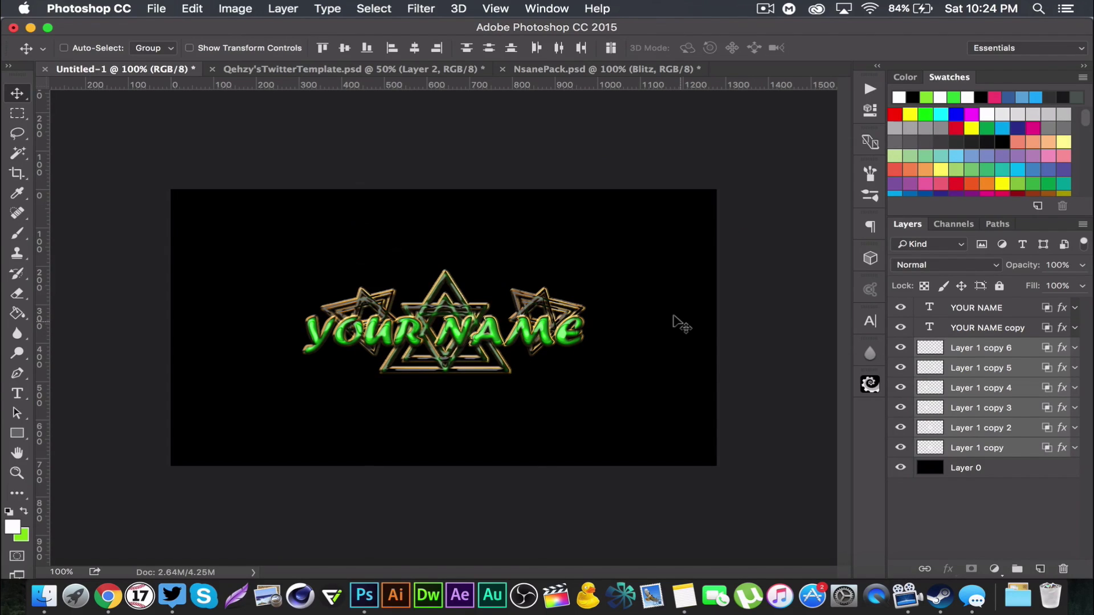
- Raise the Bevel & Emboss depth of the Layer 1 copy 6 star to 272
{"action": "left_click", "coordinate": [389, 71]}
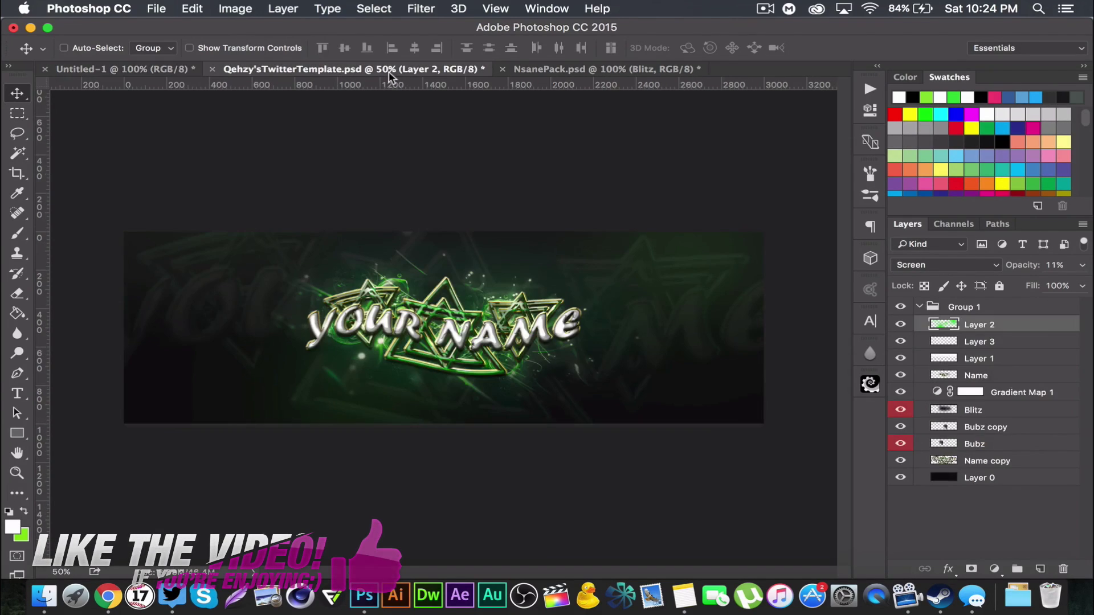
{"action": "left_click", "coordinate": [158, 69]}
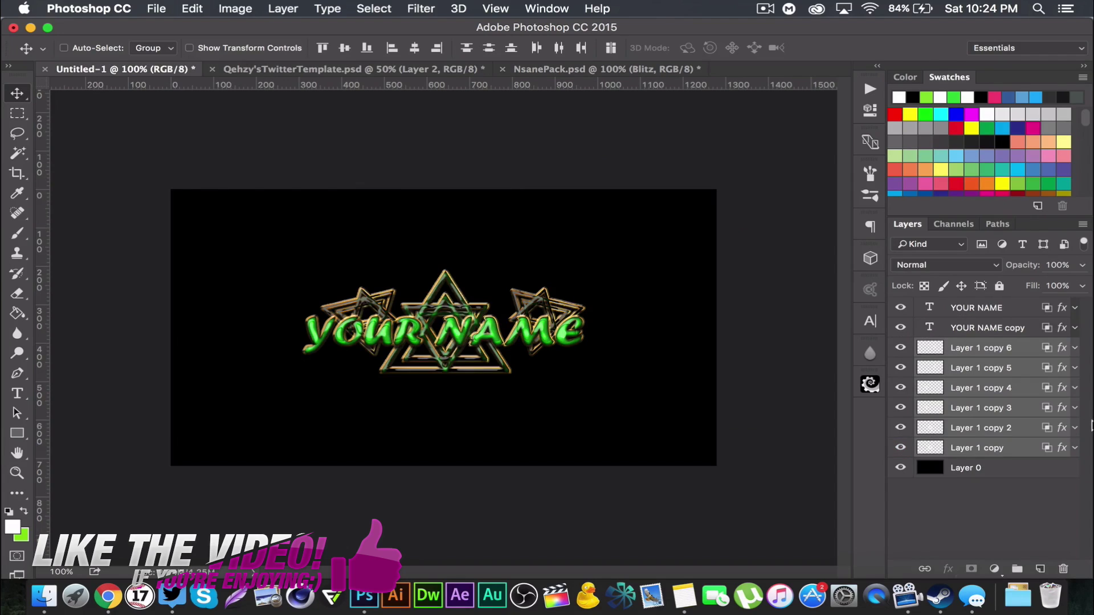
{"action": "double_click", "coordinate": [1026, 349]}
{"action": "left_click_drag", "start_coordinate": [523, 114], "coordinate": [771, 125]}
{"action": "left_click", "coordinate": [666, 195]}
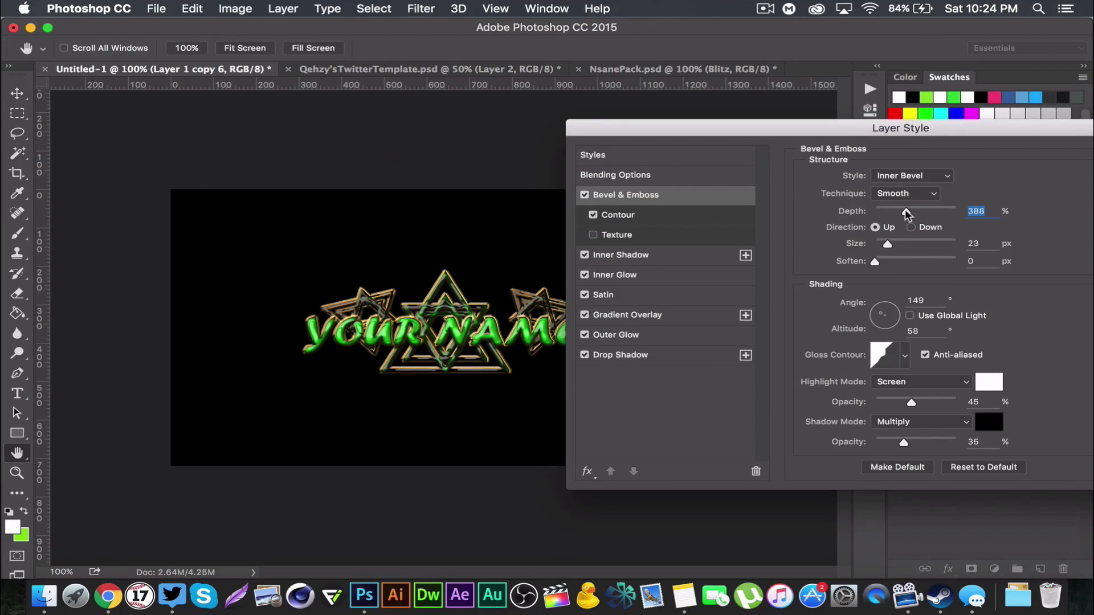
{"action": "mouse_move", "coordinate": [892, 209]}
{"action": "left_mouse_down"}
{"action": "mouse_move", "coordinate": [912, 207]}
{"action": "mouse_move", "coordinate": [897, 206]}
{"action": "left_mouse_up"}
{"action": "left_click_drag", "start_coordinate": [894, 126], "coordinate": [603, 112]}
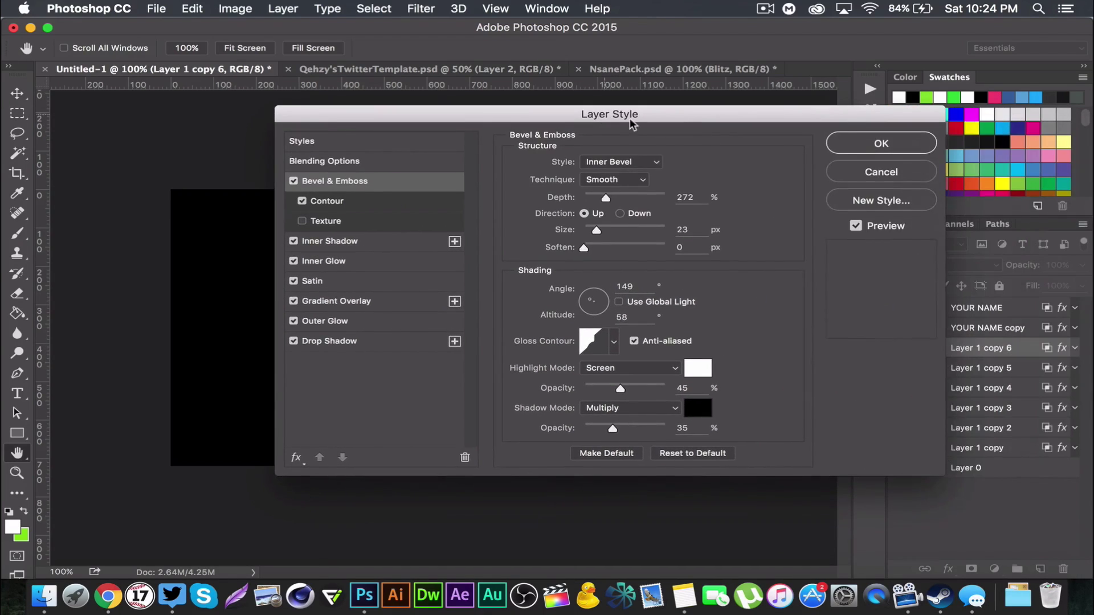
{"action": "left_click", "coordinate": [896, 174]}
- Reduce the Layer 1 copy 2 star's bevel size to 21 px, keeping 388% depth
{"action": "double_click", "coordinate": [1025, 427]}
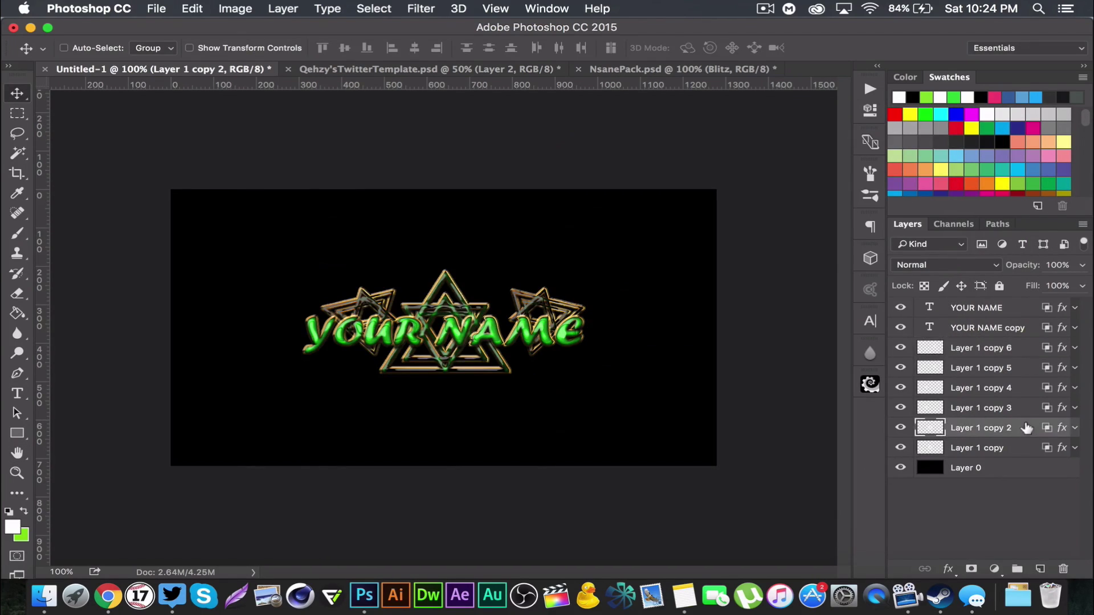
{"action": "left_click_drag", "start_coordinate": [505, 107], "coordinate": [875, 98]}
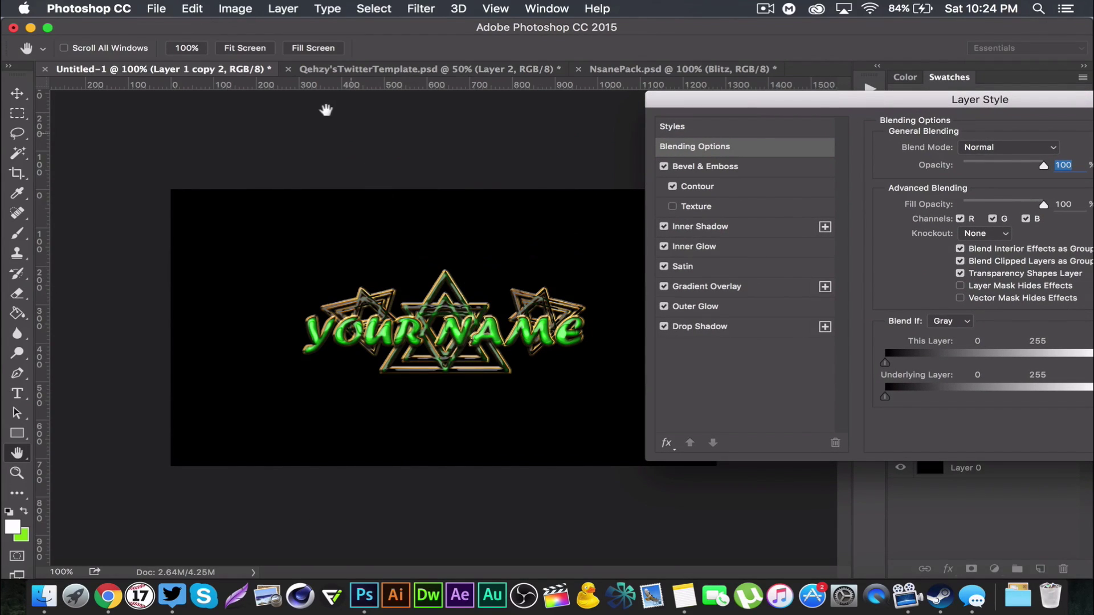
{"action": "left_click_drag", "start_coordinate": [908, 109], "coordinate": [830, 115]}
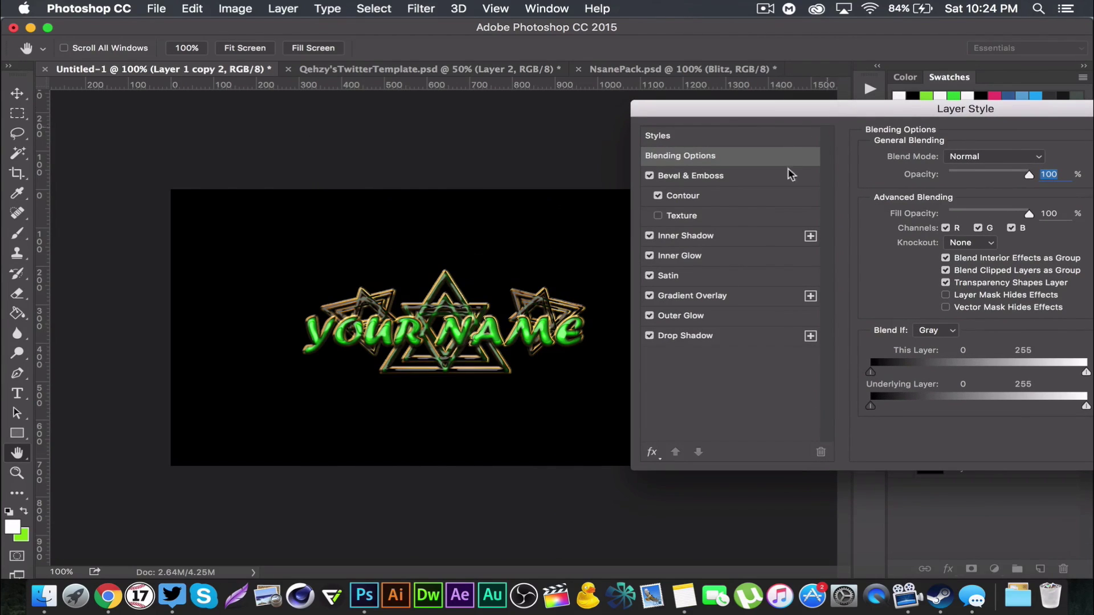
{"action": "left_click", "coordinate": [704, 182]}
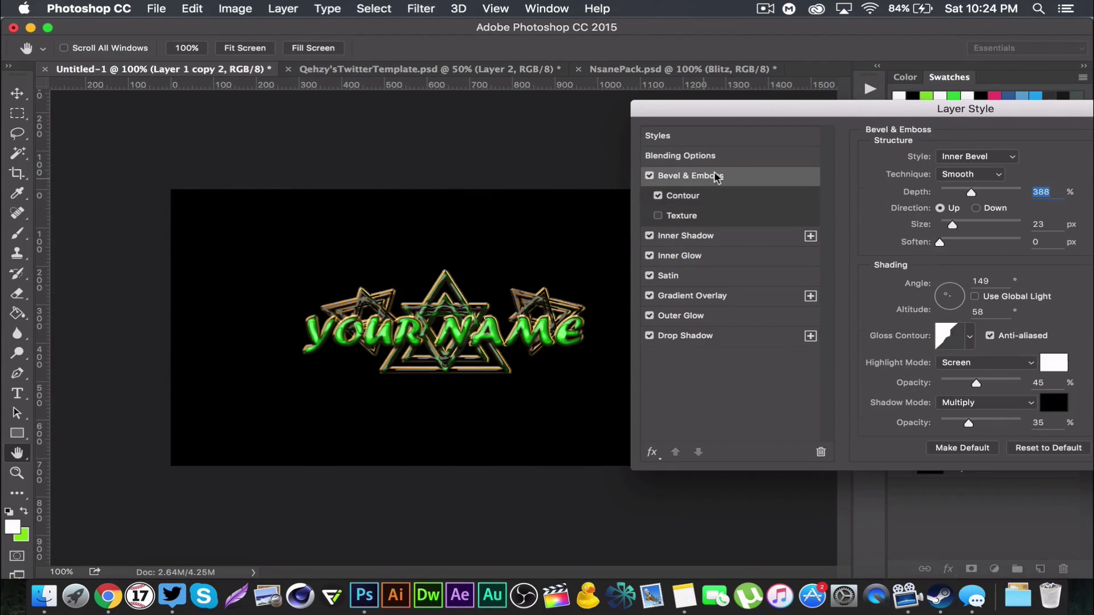
{"action": "left_click_drag", "start_coordinate": [846, 117], "coordinate": [812, 112]}
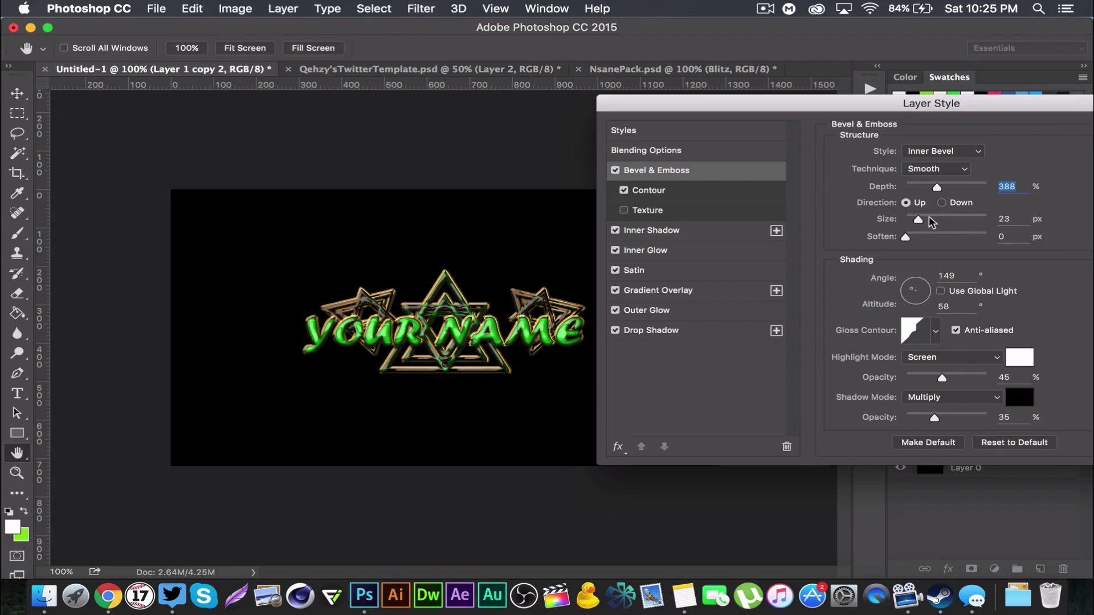
{"action": "left_click_drag", "start_coordinate": [928, 216], "coordinate": [917, 214]}
{"action": "left_click_drag", "start_coordinate": [917, 103], "coordinate": [727, 114]}
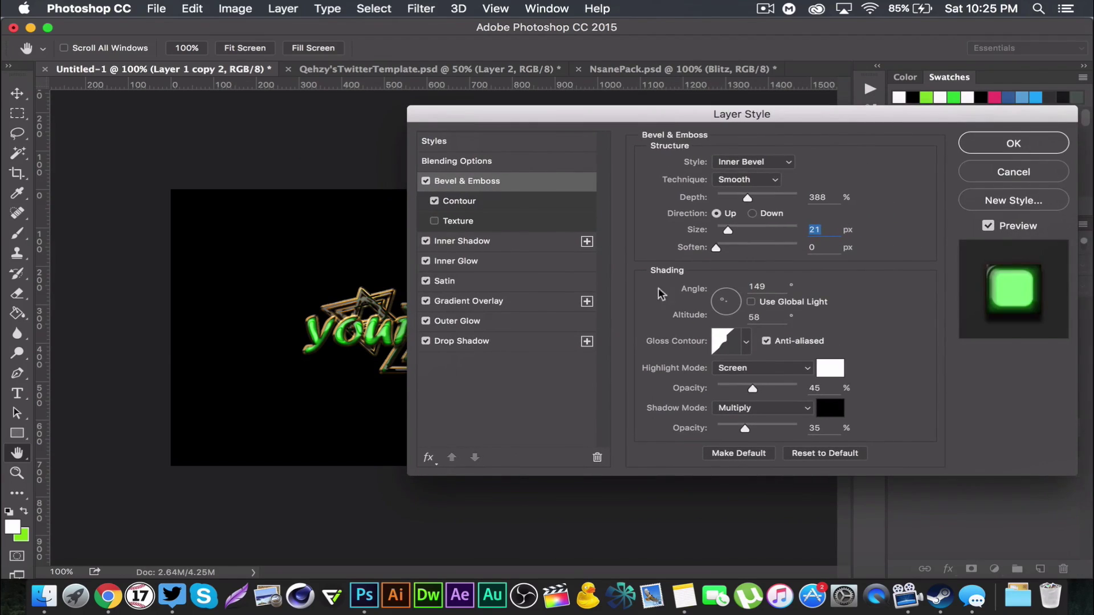
{"action": "key", "text": "Return"}
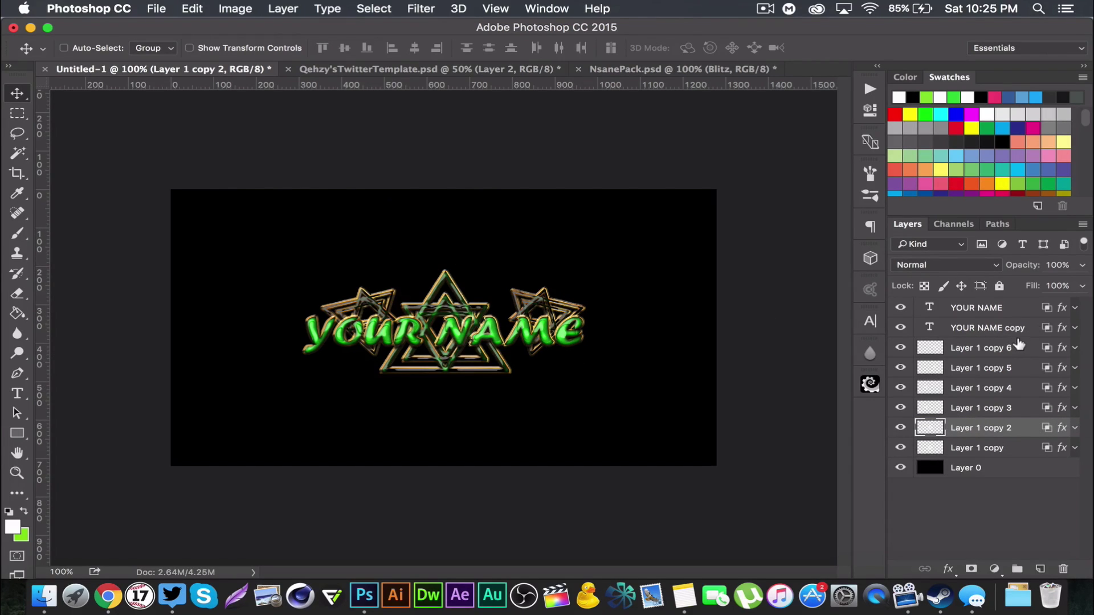
- Give YOUR NAME's Gradient Overlay a pale silver gradient, then select the text and star layers together
{"action": "double_click", "coordinate": [1016, 310]}
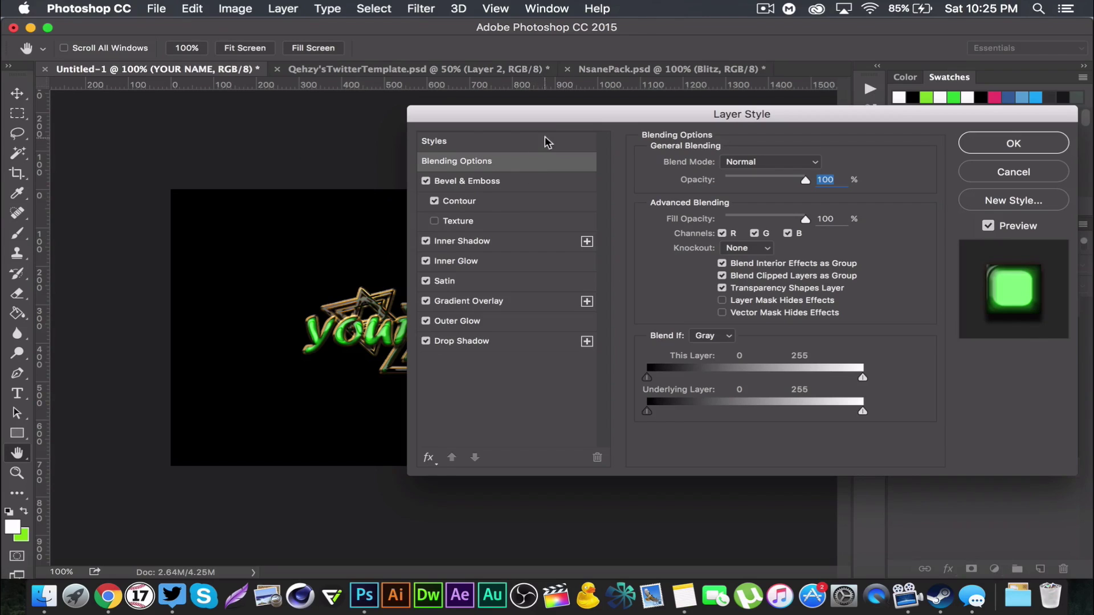
{"action": "left_click_drag", "start_coordinate": [563, 113], "coordinate": [720, 106]}
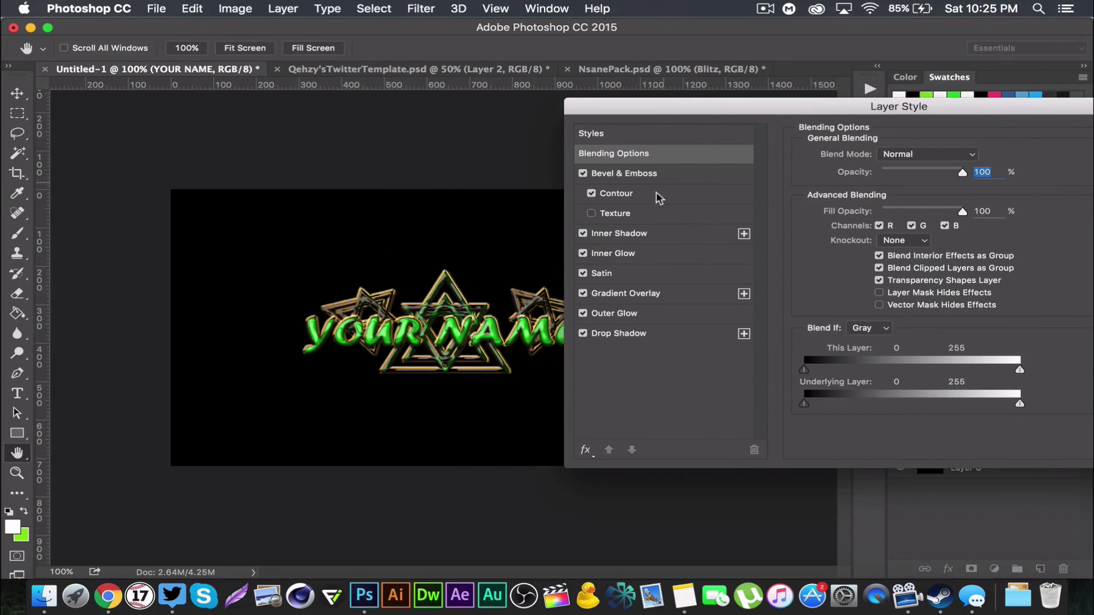
{"action": "left_click", "coordinate": [667, 291]}
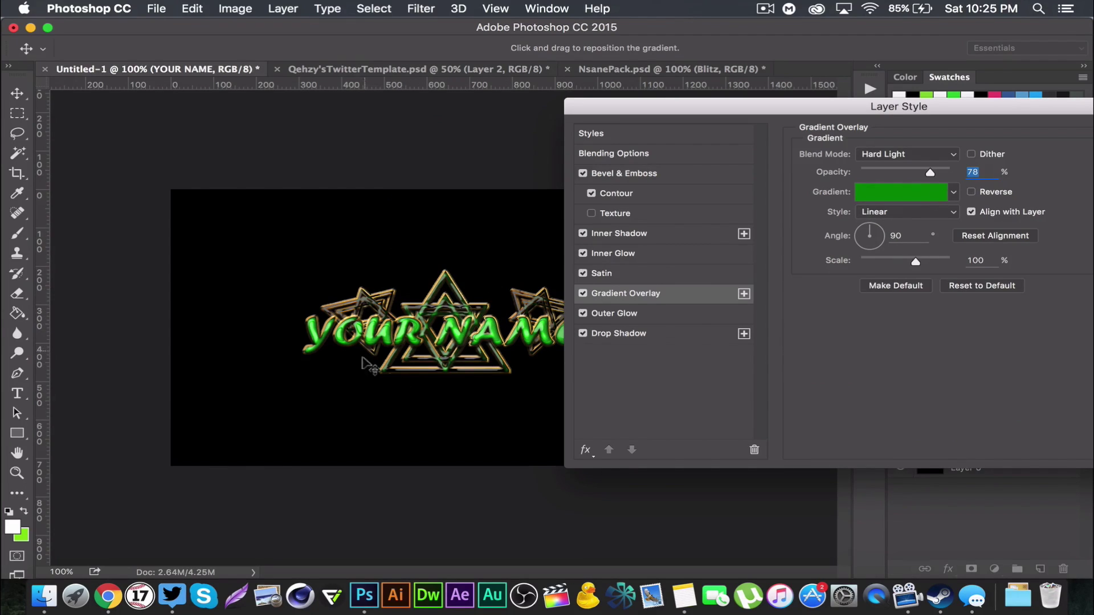
{"action": "left_click", "coordinate": [954, 194]}
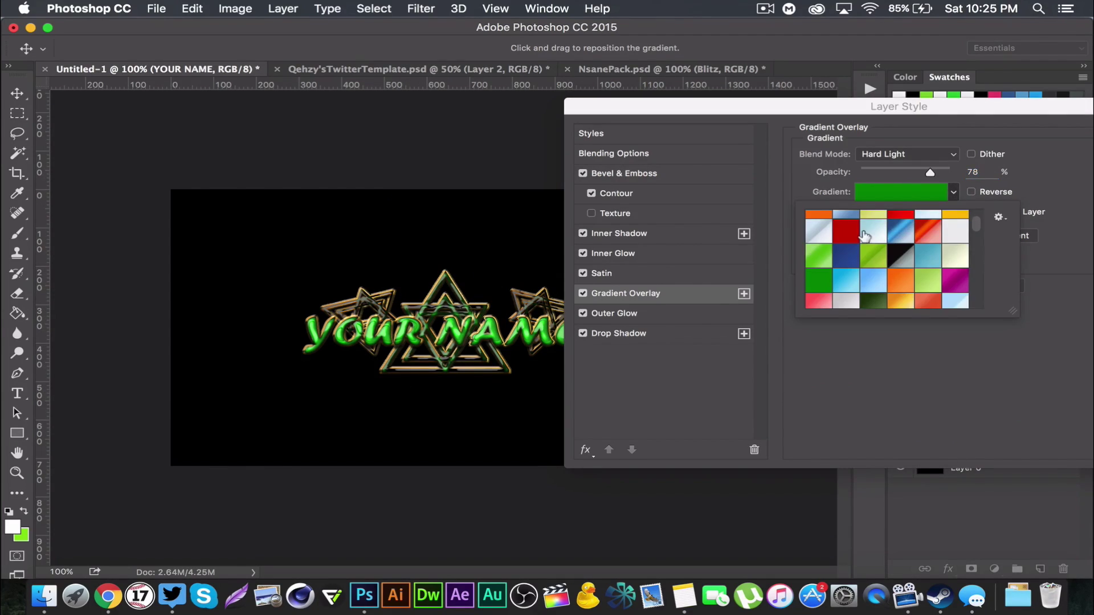
{"action": "left_click", "coordinate": [866, 231]}
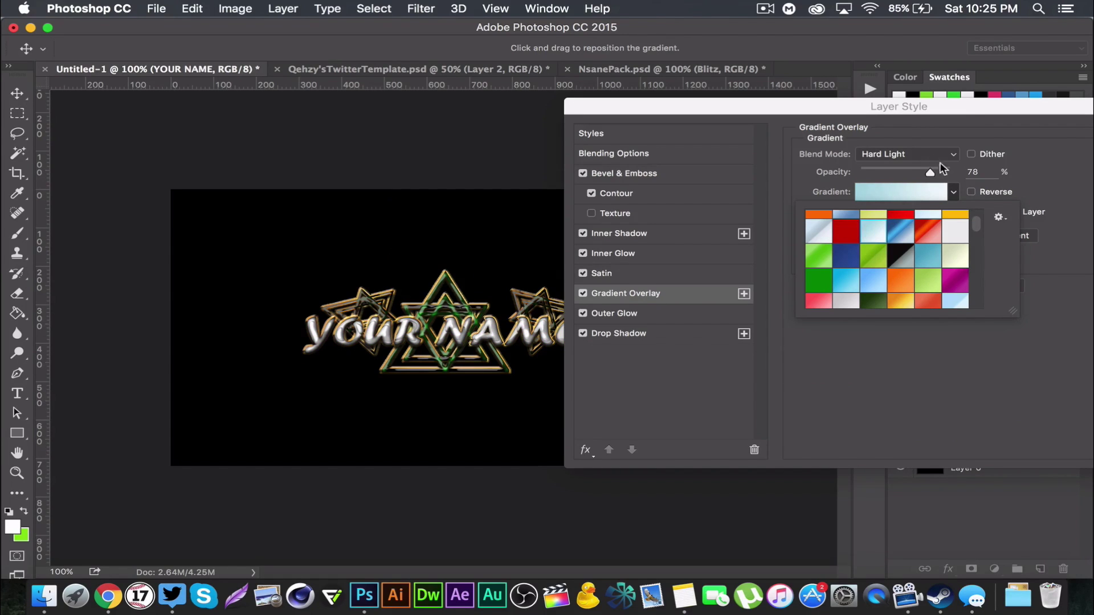
{"action": "left_click_drag", "start_coordinate": [967, 104], "coordinate": [670, 178]}
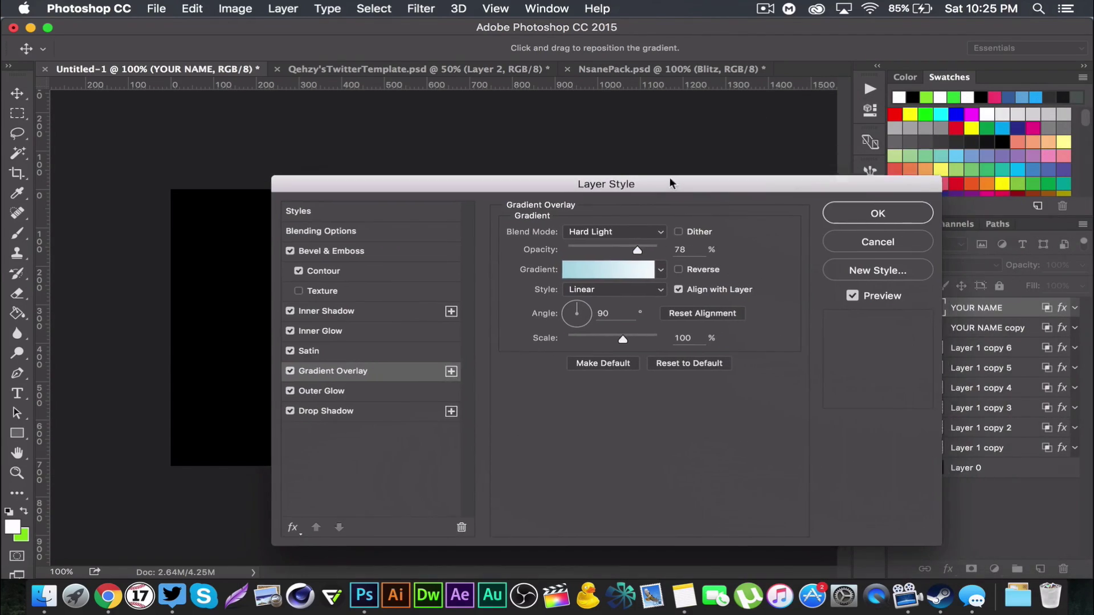
{"action": "left_click", "coordinate": [869, 219]}
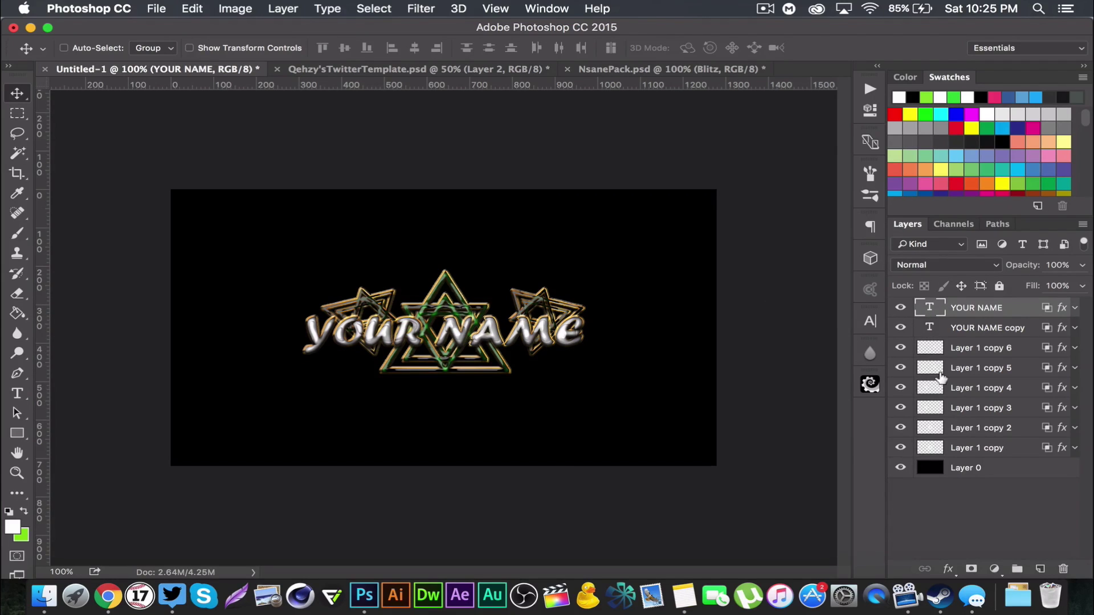
{"action": "left_click", "coordinate": [992, 447], "text": "shift"}
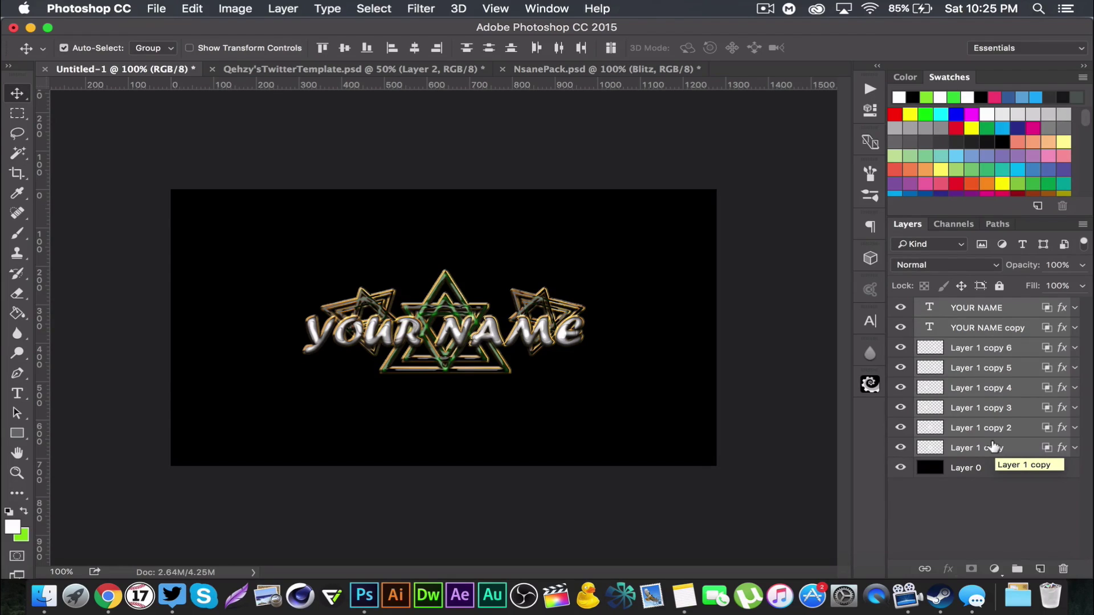
- Group the selected layers, duplicate the group, hide Group 1 and merge Group 1 copy
{"action": "key", "text": "super+g"}
{"action": "key", "text": "super+j"}
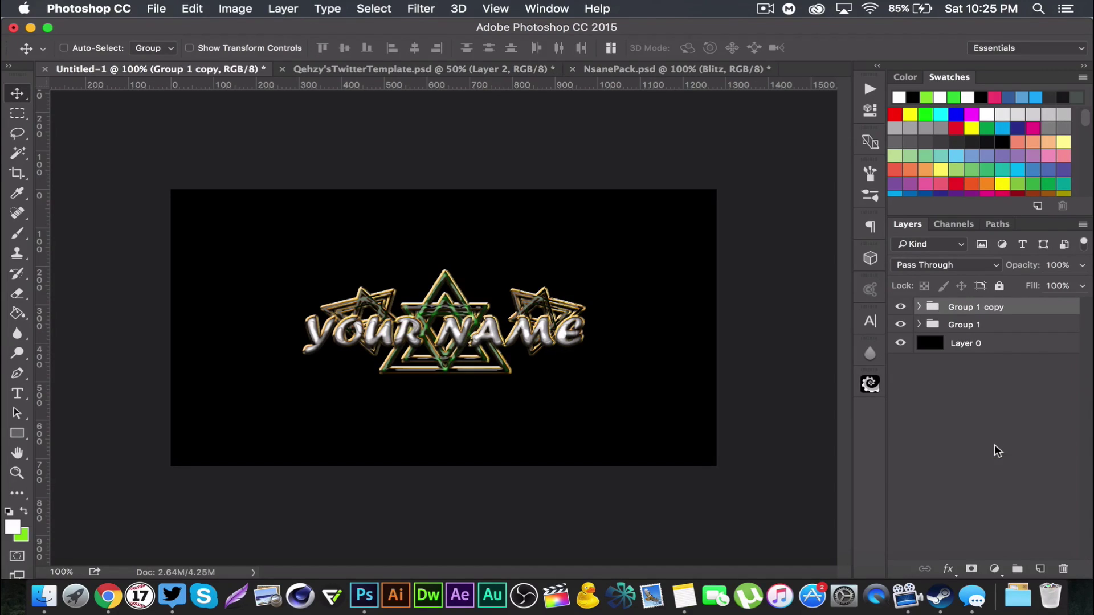
{"action": "left_click", "coordinate": [900, 324]}
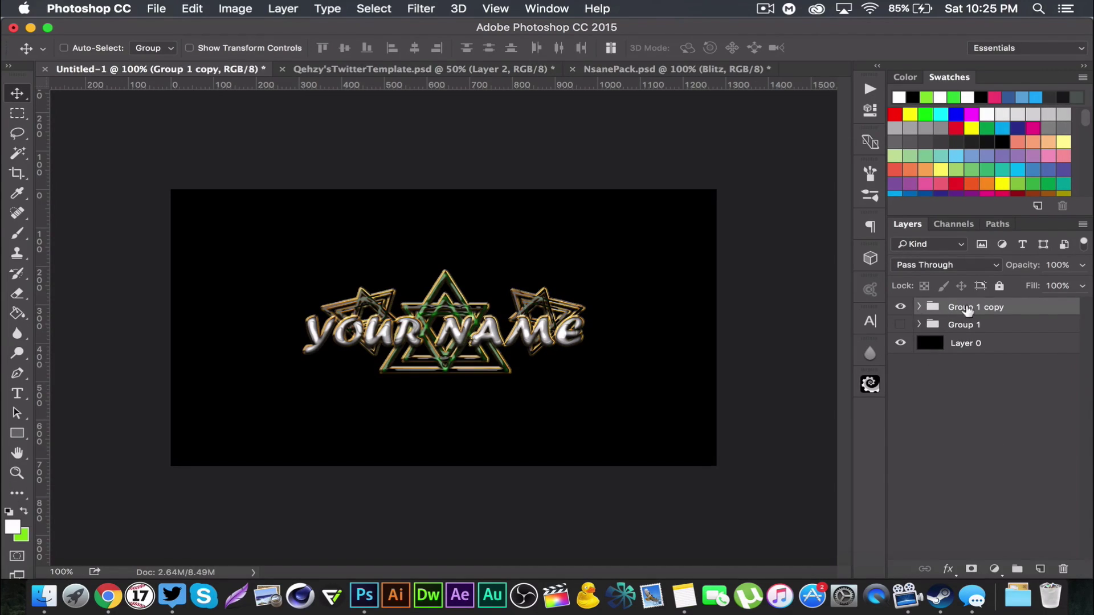
{"action": "key", "text": "super+e"}
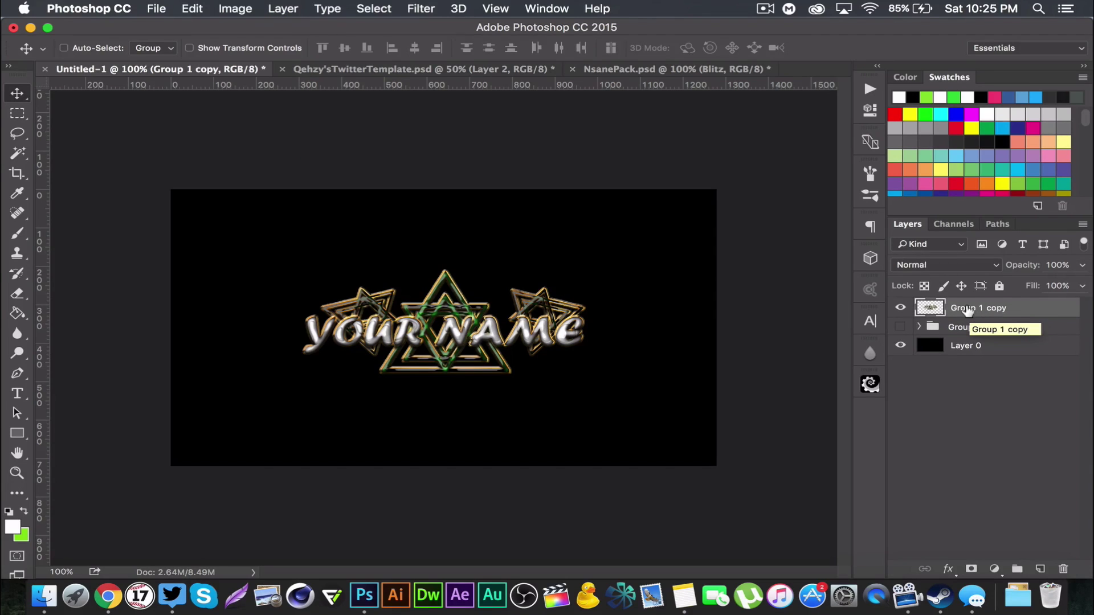
- Apply a Wave distortion to the merged logo with the maximum wavelength lowered to 283
{"action": "left_click", "coordinate": [423, 8]}
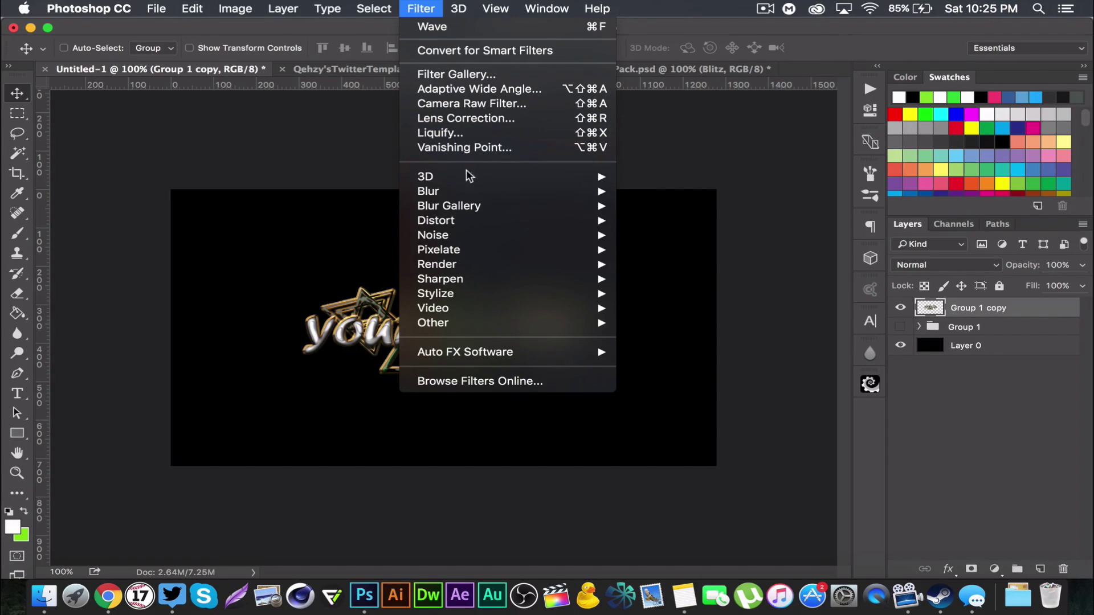
{"action": "mouse_move", "coordinate": [536, 221]}
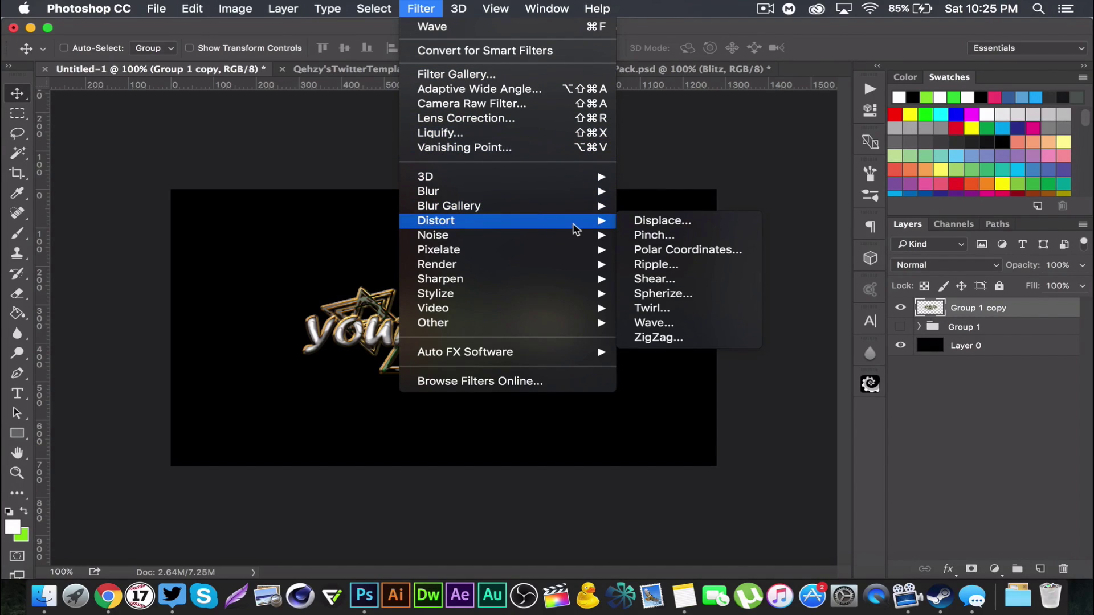
{"action": "left_click", "coordinate": [668, 322]}
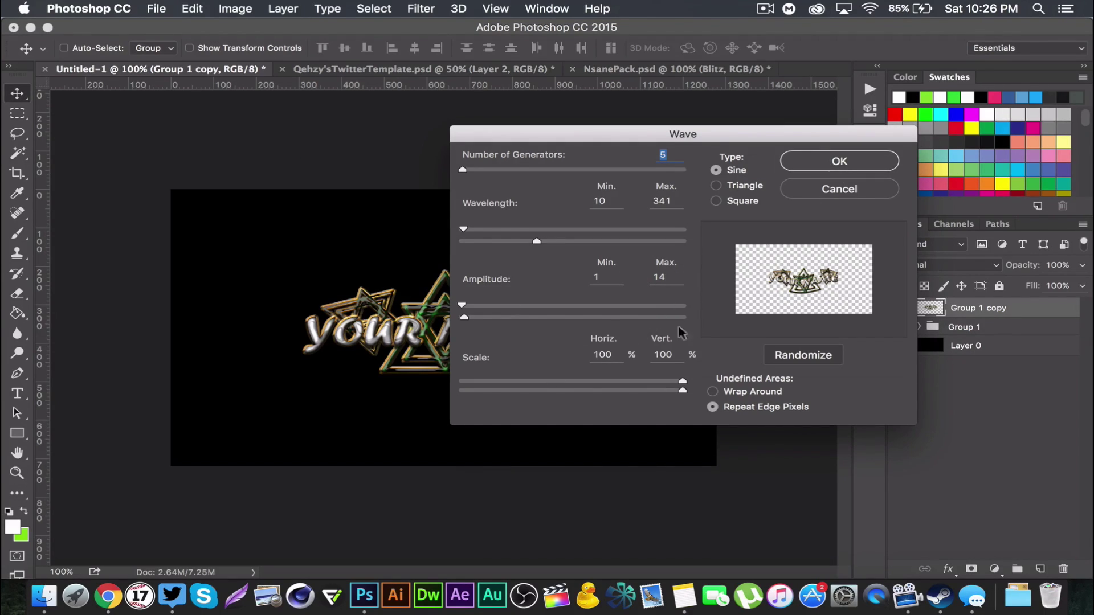
{"action": "left_click_drag", "start_coordinate": [536, 241], "coordinate": [522, 244]}
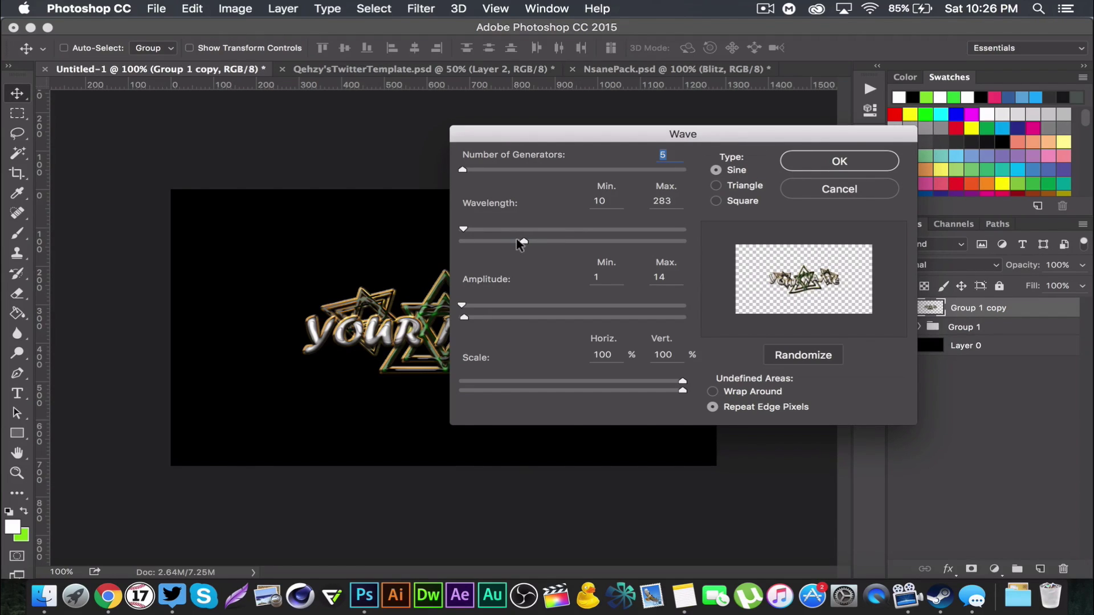
{"action": "left_click", "coordinate": [790, 166]}
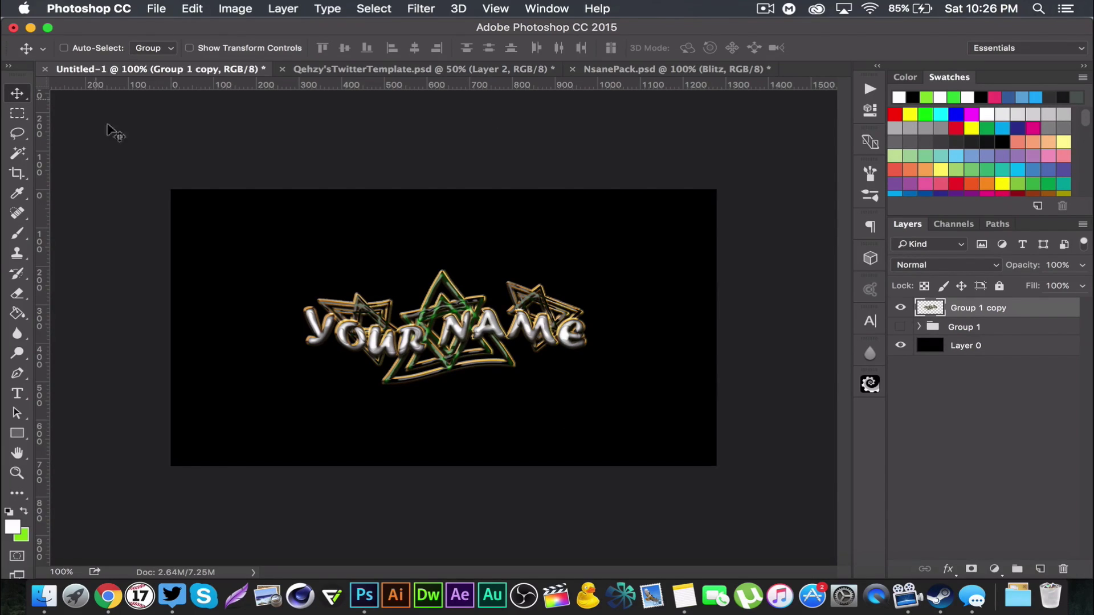
- Drag the logo into the Twitter template above Group 1 and hide Group 1's artwork layers
{"action": "left_click_drag", "start_coordinate": [422, 318], "coordinate": [390, 69]}
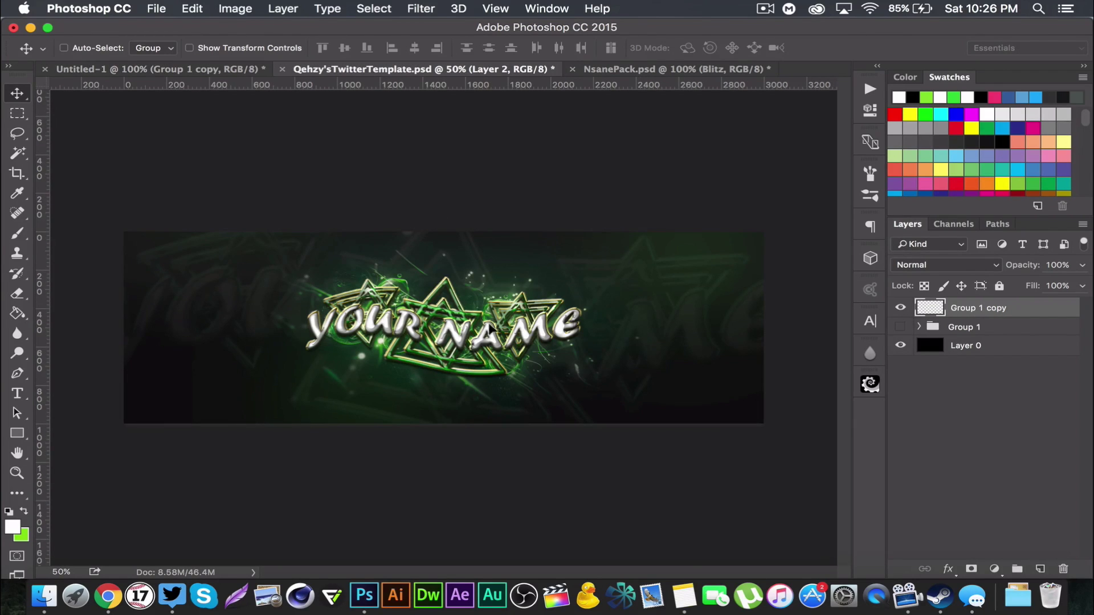
{"action": "left_click_drag", "start_coordinate": [511, 345], "coordinate": [511, 345]}
{"action": "left_click_drag", "start_coordinate": [993, 322], "coordinate": [994, 298]}
{"action": "left_click", "coordinate": [919, 323]}
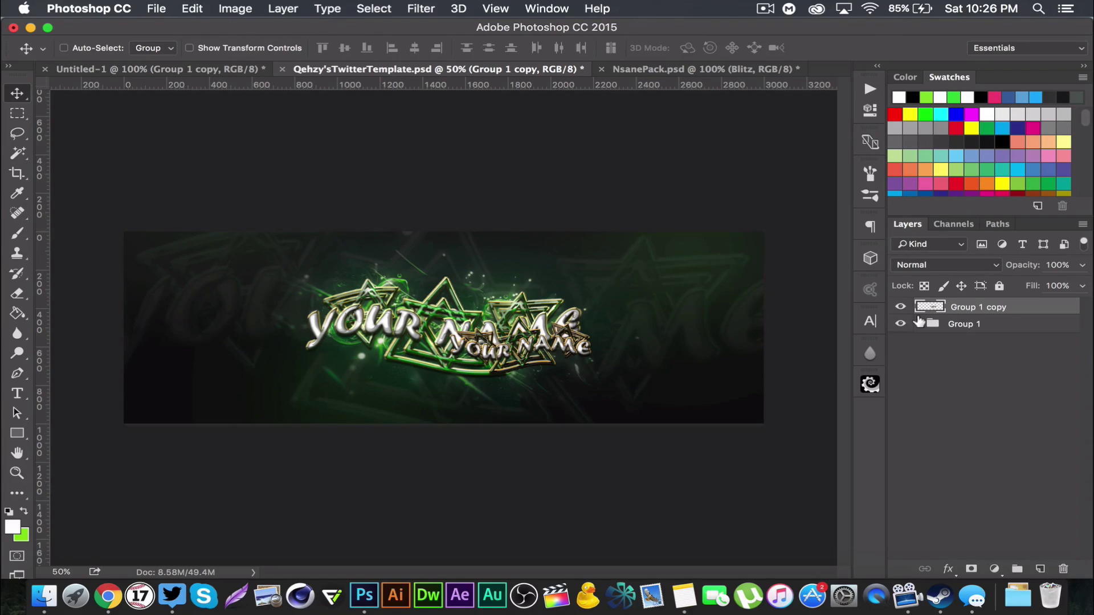
{"action": "left_click", "coordinate": [918, 323]}
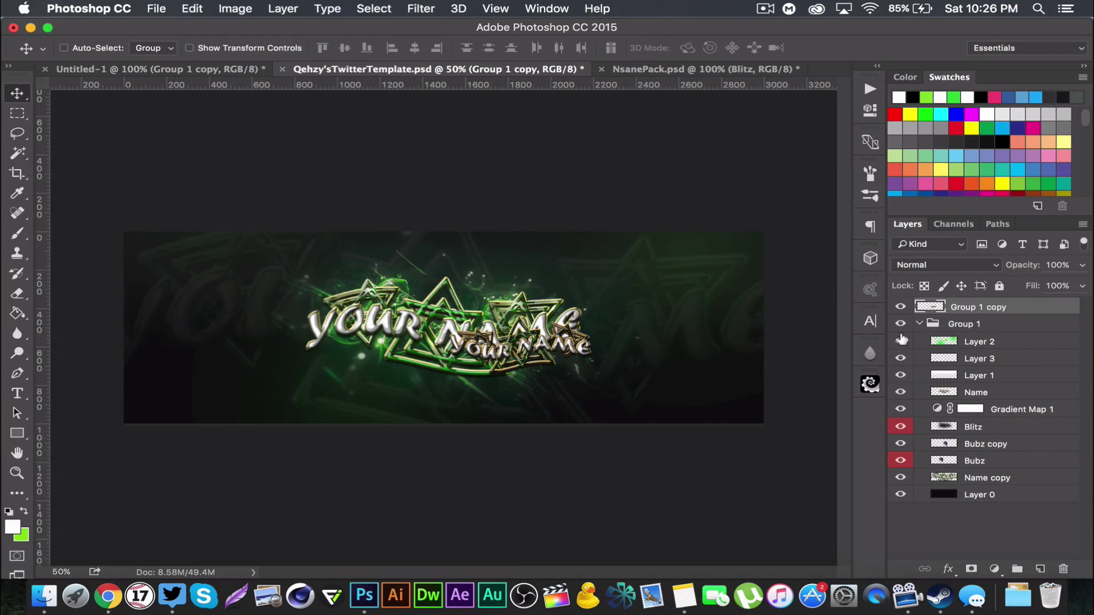
{"action": "left_click_drag", "start_coordinate": [901, 340], "coordinate": [901, 479]}
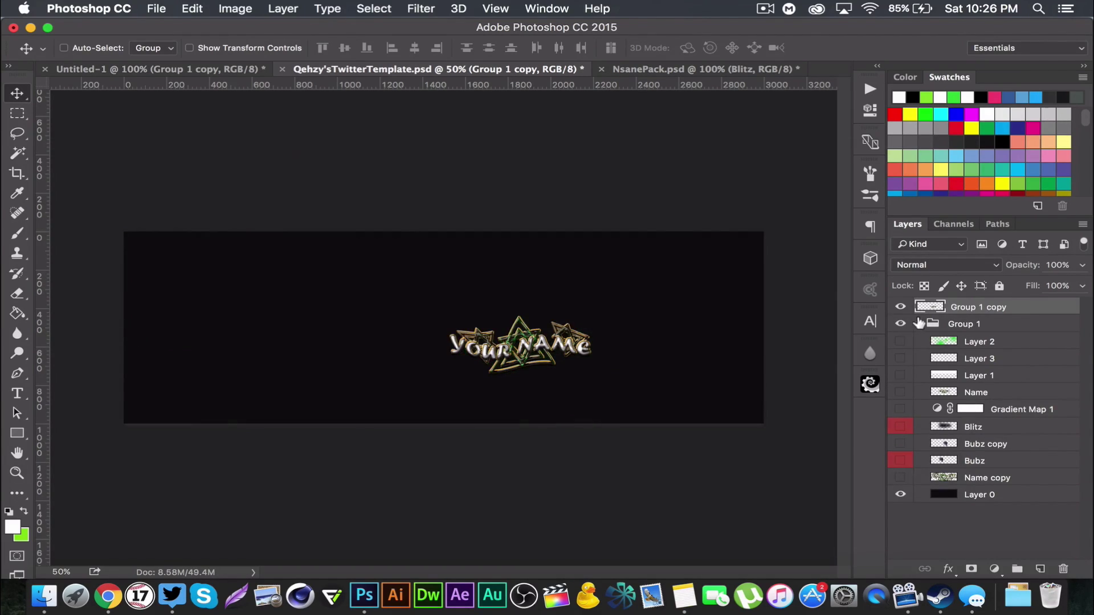
{"action": "left_click", "coordinate": [919, 323]}
- Enlarge the logo to about 191%, centre it in the banner, and select Layer 0
{"action": "left_click_drag", "start_coordinate": [570, 347], "coordinate": [497, 337]}
{"action": "key", "text": "super+t"}
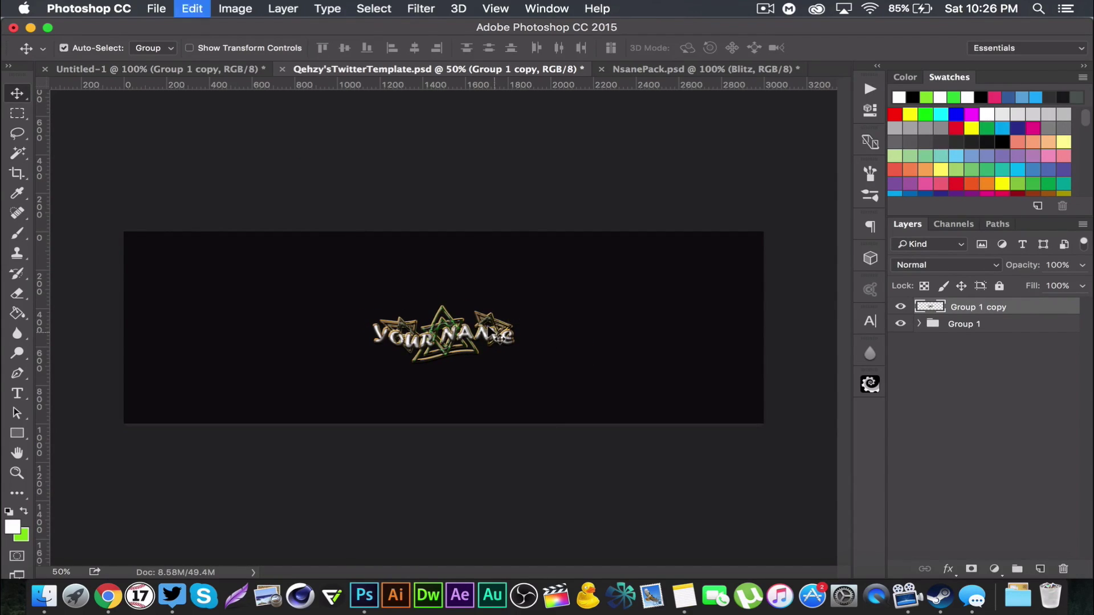
{"action": "left_click_drag", "start_coordinate": [514, 304], "coordinate": [571, 279]}
{"action": "key", "text": "Return"}
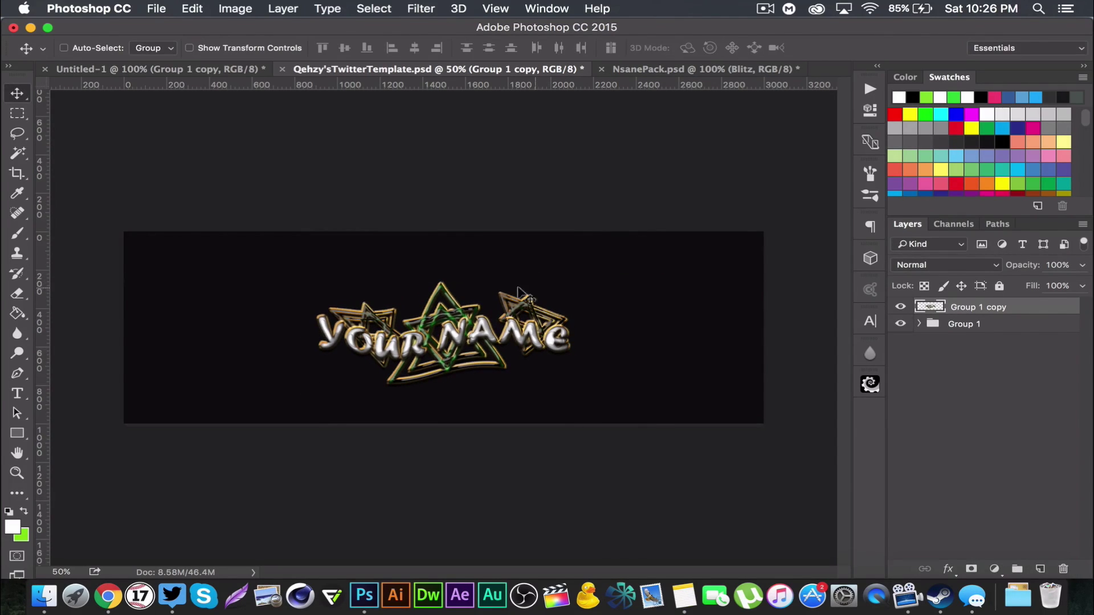
{"action": "left_click_drag", "start_coordinate": [466, 350], "coordinate": [466, 340]}
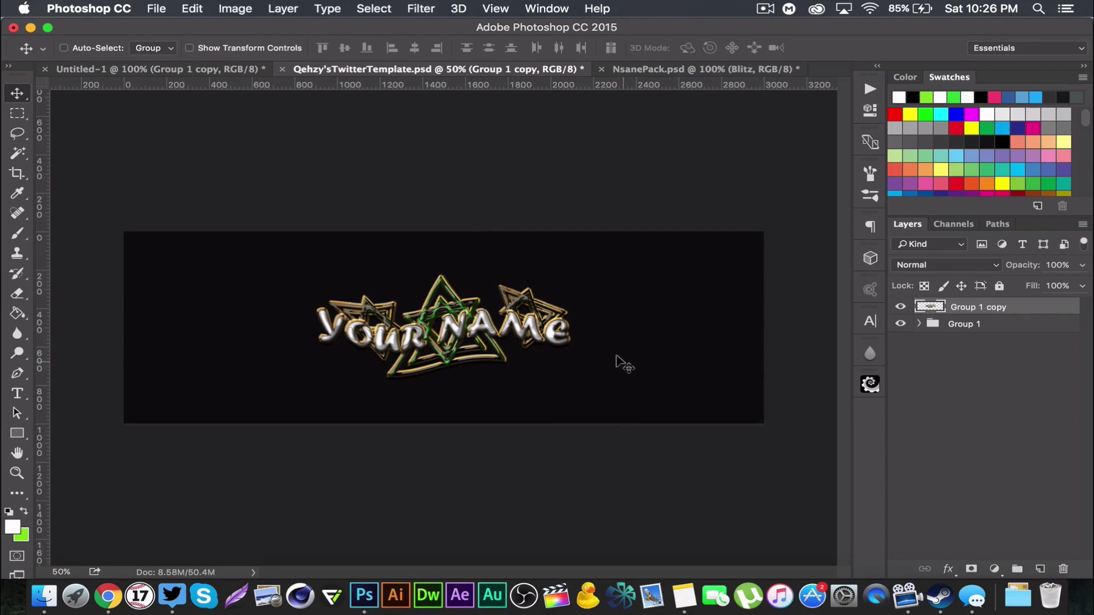
{"action": "left_click", "coordinate": [916, 324]}
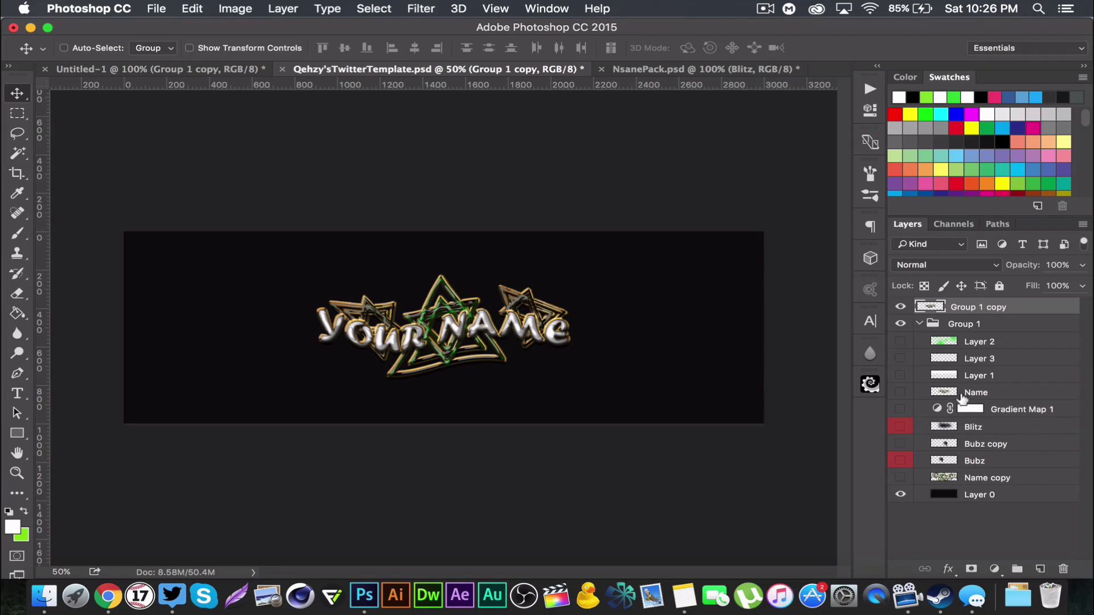
{"action": "left_click", "coordinate": [1033, 494]}
- Leave Layer 0's Hue/Saturation unchanged and add an empty Layer 4 above Group 1 copy
{"action": "key", "text": "super+u"}
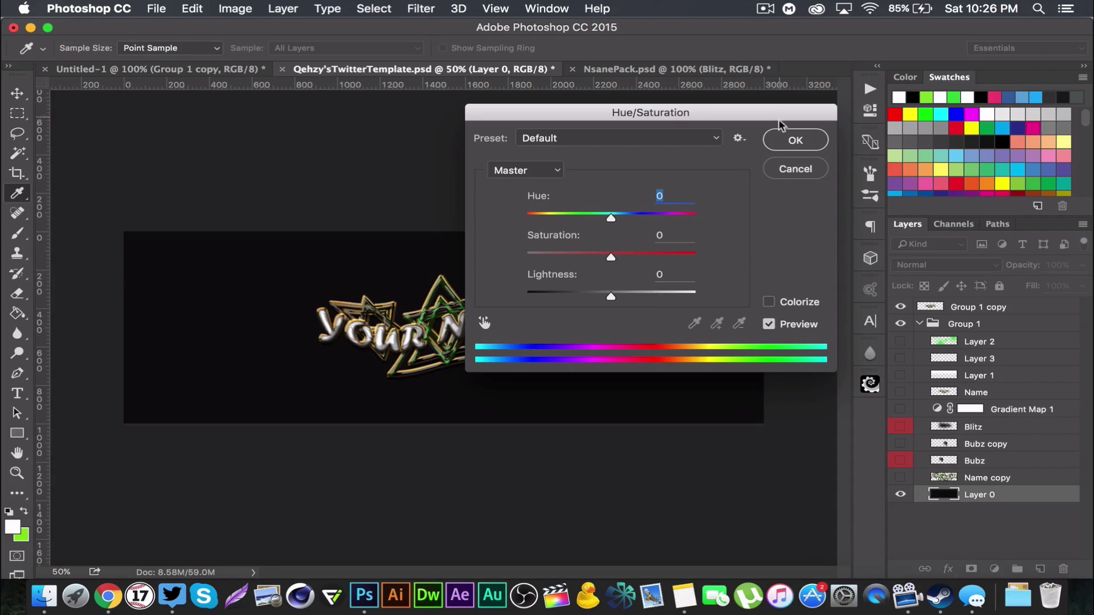
{"action": "left_click", "coordinate": [781, 139]}
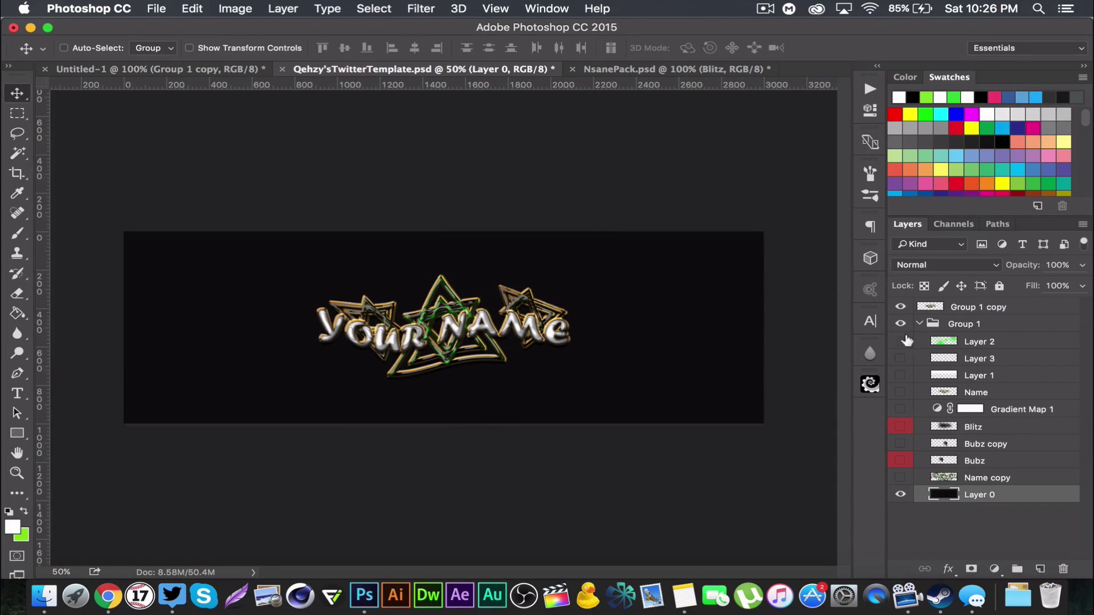
{"action": "left_click", "coordinate": [919, 324]}
{"action": "left_click", "coordinate": [1002, 323]}
{"action": "left_click_drag", "start_coordinate": [1031, 308], "coordinate": [1039, 569]}
{"action": "left_click", "coordinate": [1039, 568]}
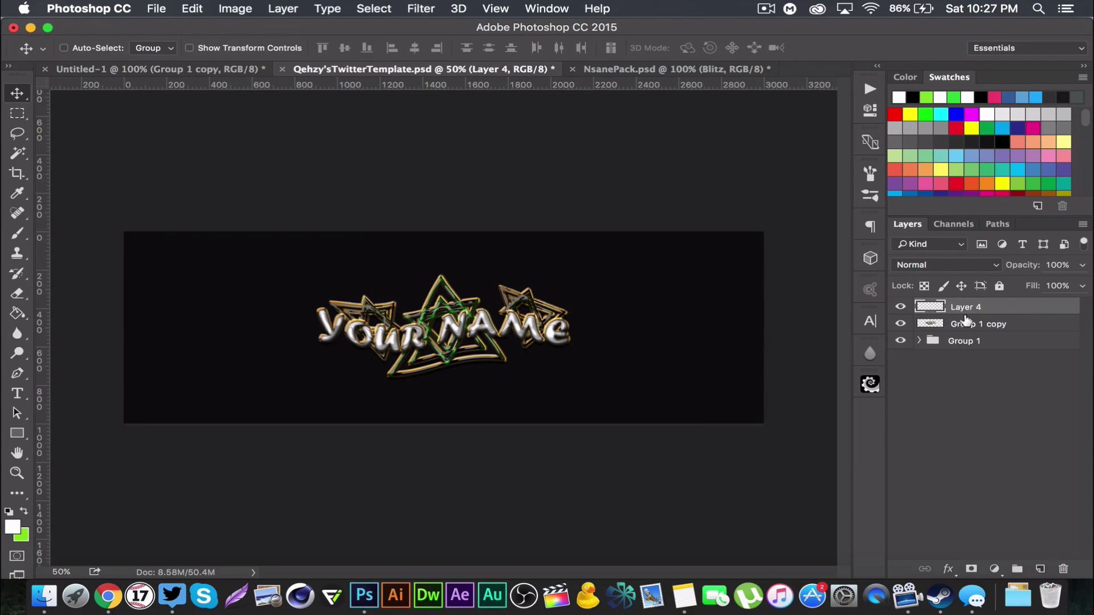
- Pick a soft round brush and size it to 125 px
{"action": "left_click", "coordinate": [19, 231]}
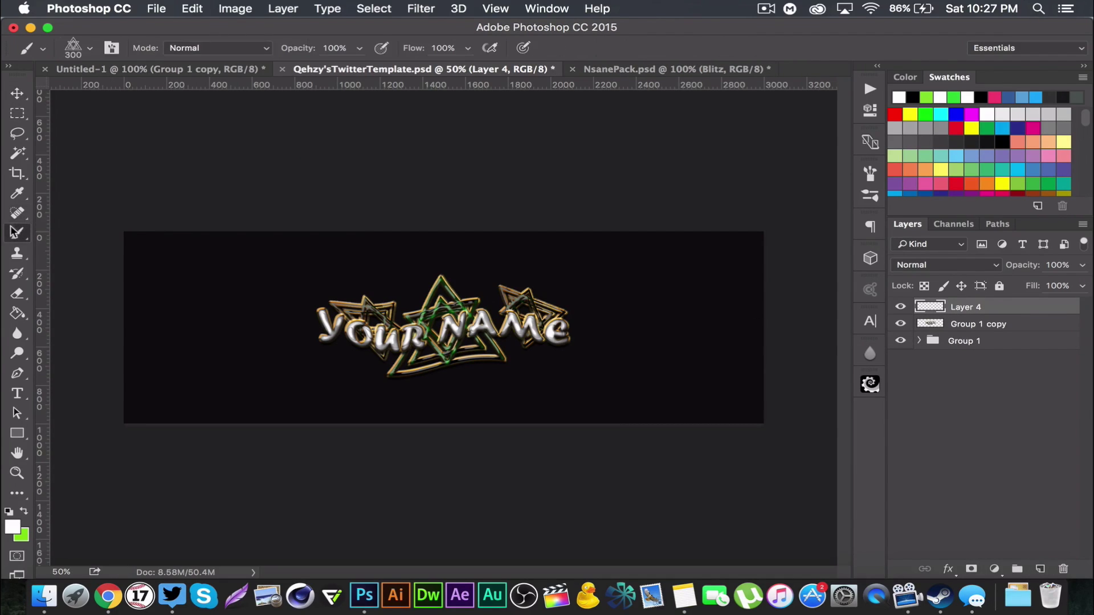
{"action": "left_click", "coordinate": [90, 48]}
{"action": "scroll", "coordinate": [181, 268], "scroll_direction": "up", "scroll_amount": 5}
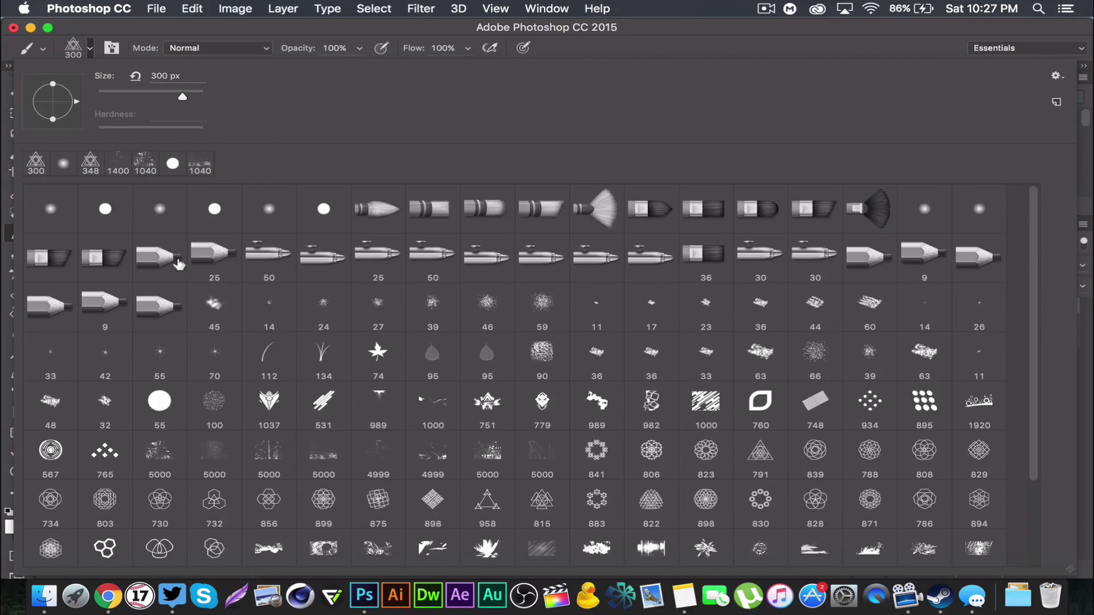
{"action": "left_click", "coordinate": [160, 209]}
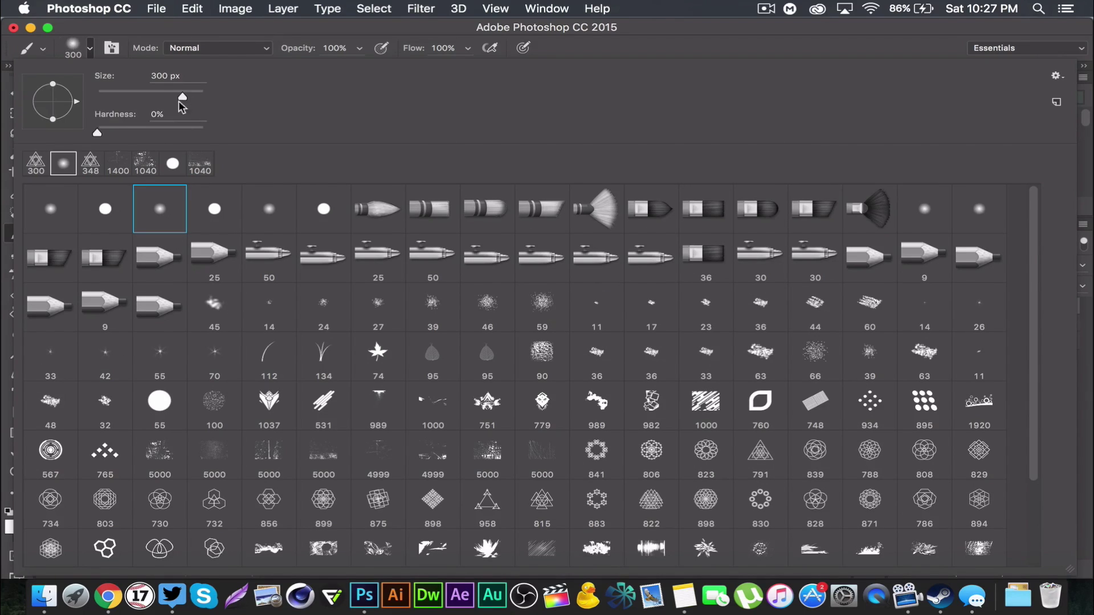
{"action": "left_click", "coordinate": [230, 32]}
{"action": "key", "text": "bracketleft"}
{"action": "key", "text": "bracketleft"}
{"action": "key", "text": "bracketleft"}
{"action": "key", "text": "bracketleft"}
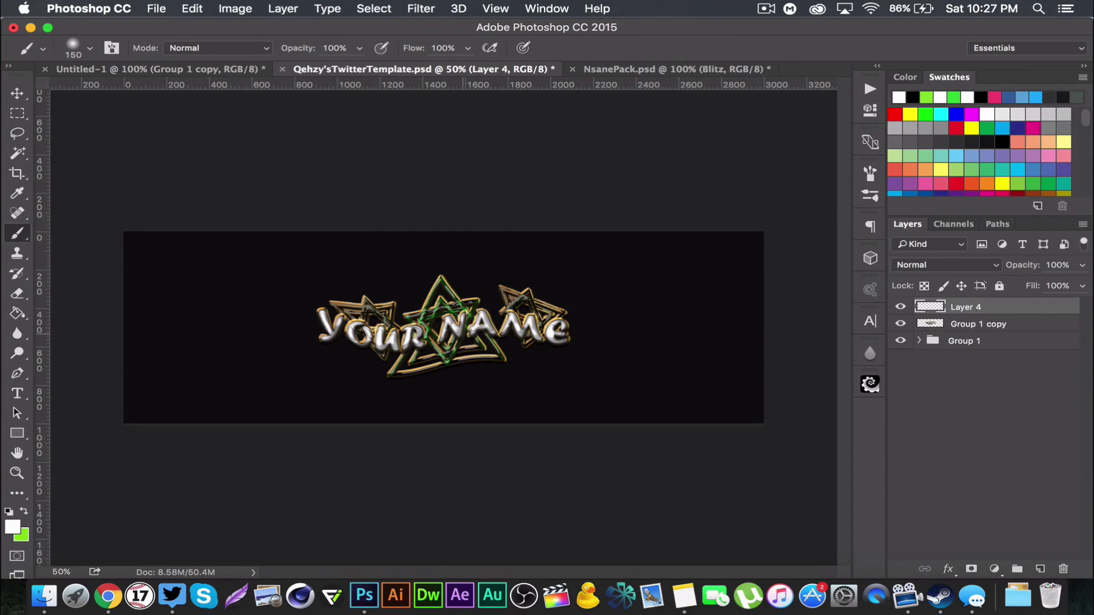
{"action": "key", "text": "bracketleft"}
- Dab eight white glows around the letters and stars, and set Layer 4 to Overlay
{"action": "left_click", "coordinate": [339, 300]}
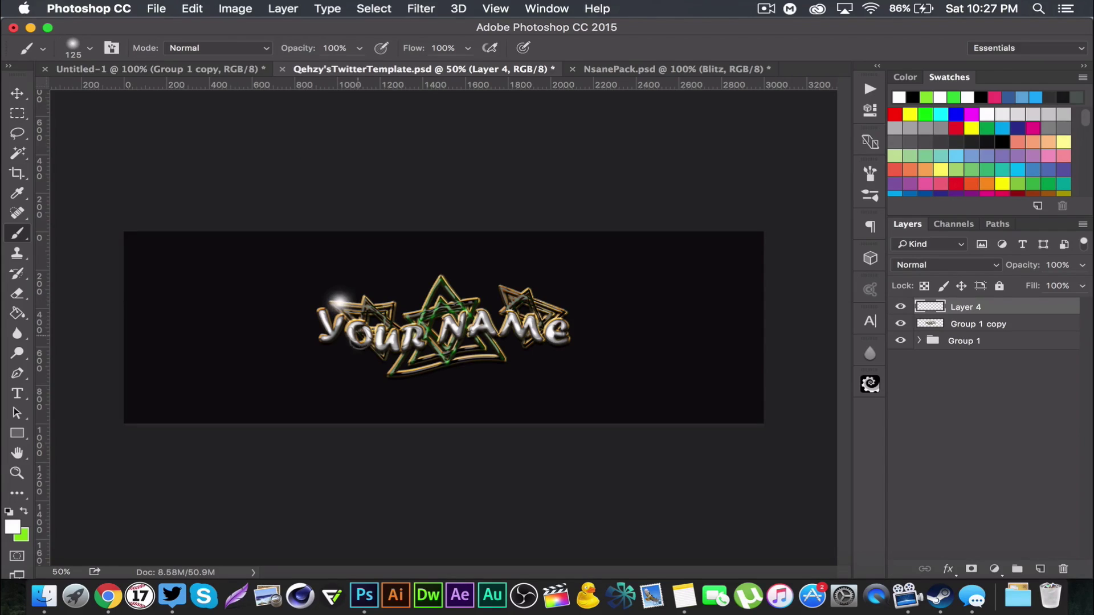
{"action": "left_click", "coordinate": [360, 337]}
{"action": "left_click", "coordinate": [393, 376]}
{"action": "left_click", "coordinate": [474, 337]}
{"action": "left_click", "coordinate": [426, 282]}
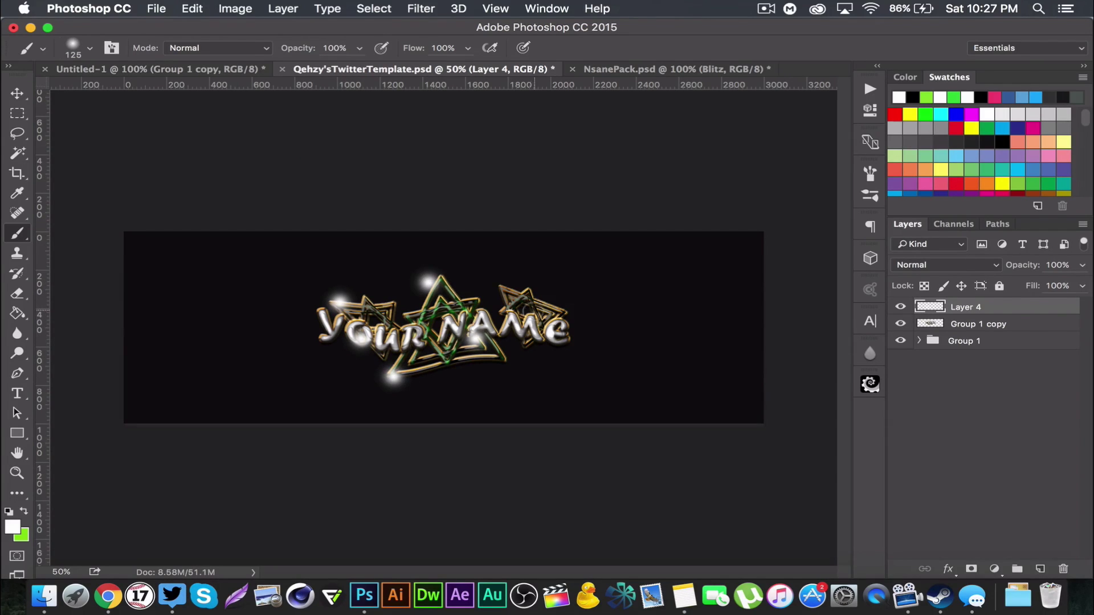
{"action": "left_click", "coordinate": [533, 309]}
{"action": "left_click", "coordinate": [561, 340]}
{"action": "left_click", "coordinate": [500, 370]}
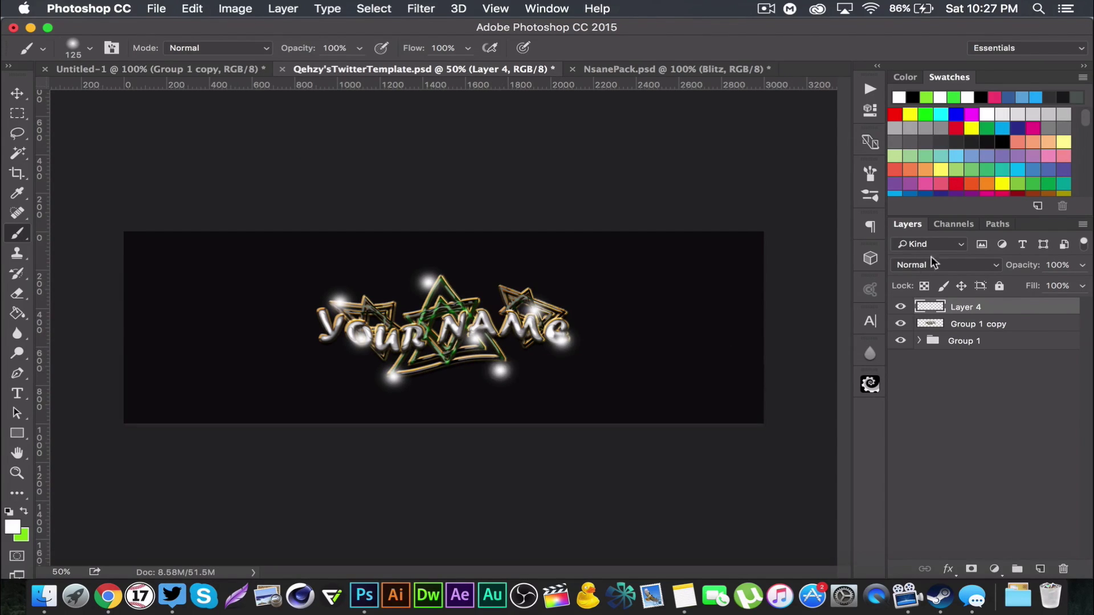
{"action": "left_click", "coordinate": [944, 263]}
{"action": "left_click", "coordinate": [927, 429]}
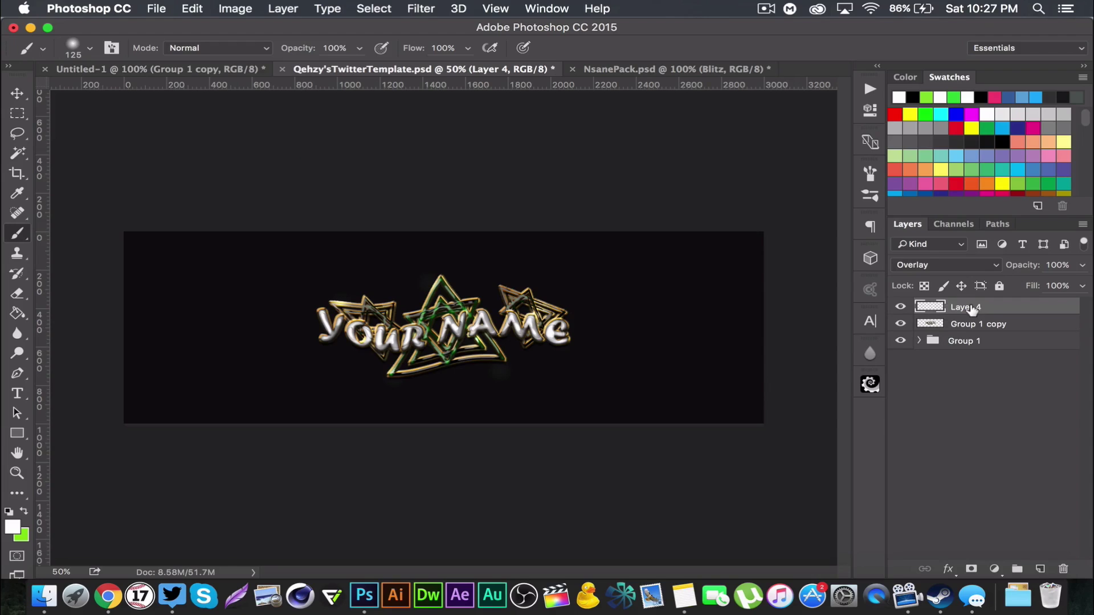
- On a new layer, paint large soft green glows at top-left, below the text, and top-right
{"action": "left_click", "coordinate": [1044, 564]}
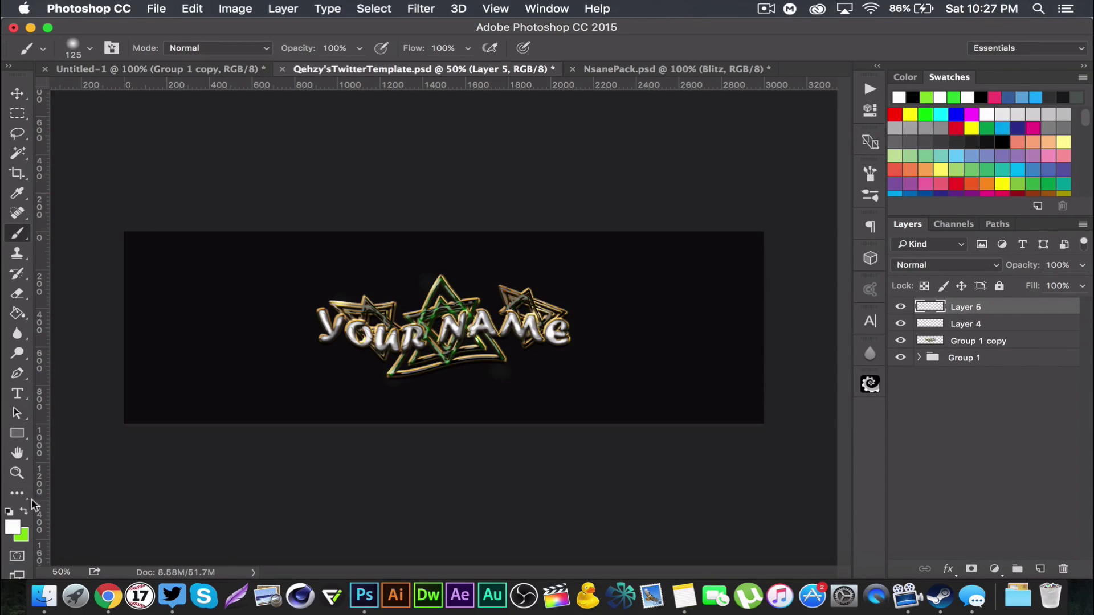
{"action": "left_click", "coordinate": [24, 513]}
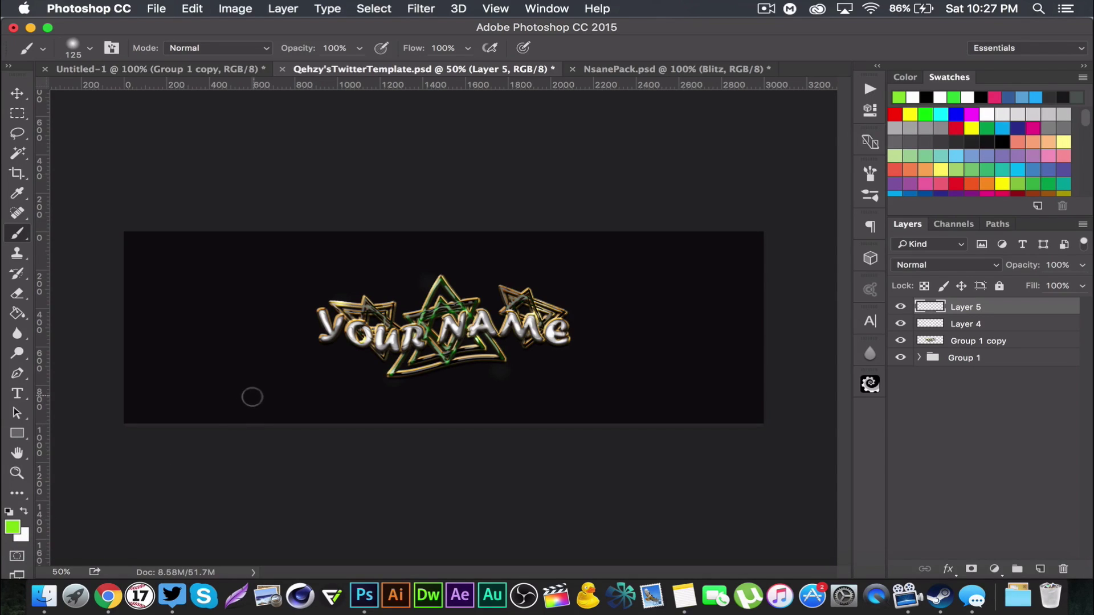
{"action": "key", "text": "bracketright"}
{"action": "key", "text": "bracketright"}
{"action": "key", "text": "bracketright"}
{"action": "key", "text": "bracketright"}
{"action": "key", "text": "bracketright"}
{"action": "key", "text": "bracketright"}
{"action": "key", "text": "bracketright"}
{"action": "key", "text": "bracketright"}
{"action": "key", "text": "bracketright"}
{"action": "key", "text": "bracketright"}
{"action": "key", "text": "bracketright"}
{"action": "key", "text": "bracketright"}
{"action": "key", "text": "bracketright"}
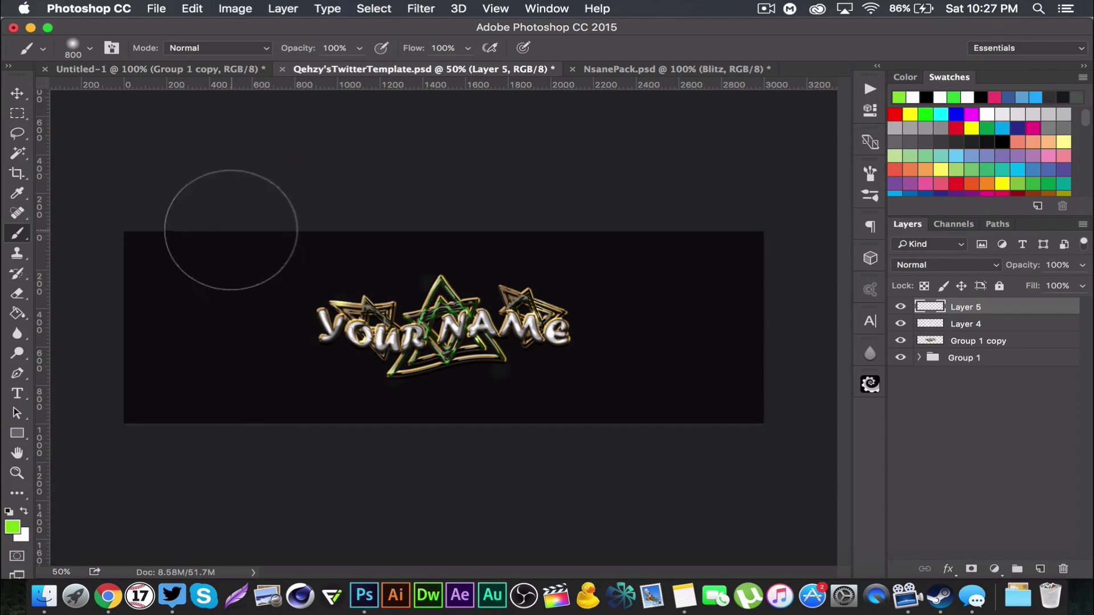
{"action": "key", "text": "bracketright"}
{"action": "key", "text": "bracketright"}
{"action": "key", "text": "bracketright"}
{"action": "key", "text": "bracketright"}
{"action": "key", "text": "bracketright"}
{"action": "key", "text": "bracketright"}
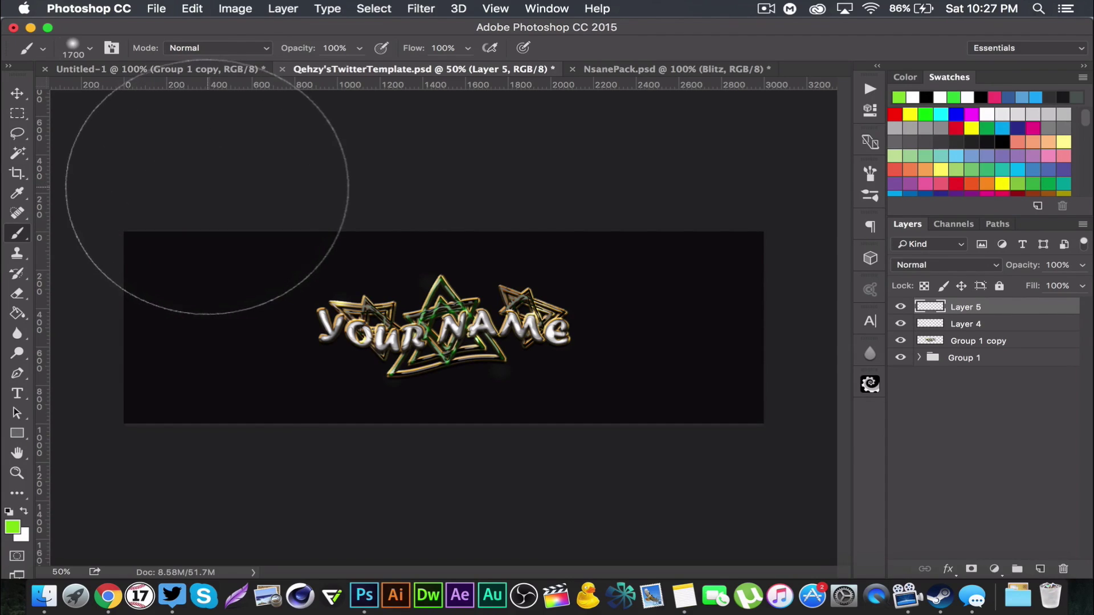
{"action": "left_click", "coordinate": [210, 194]}
{"action": "left_click", "coordinate": [393, 501]}
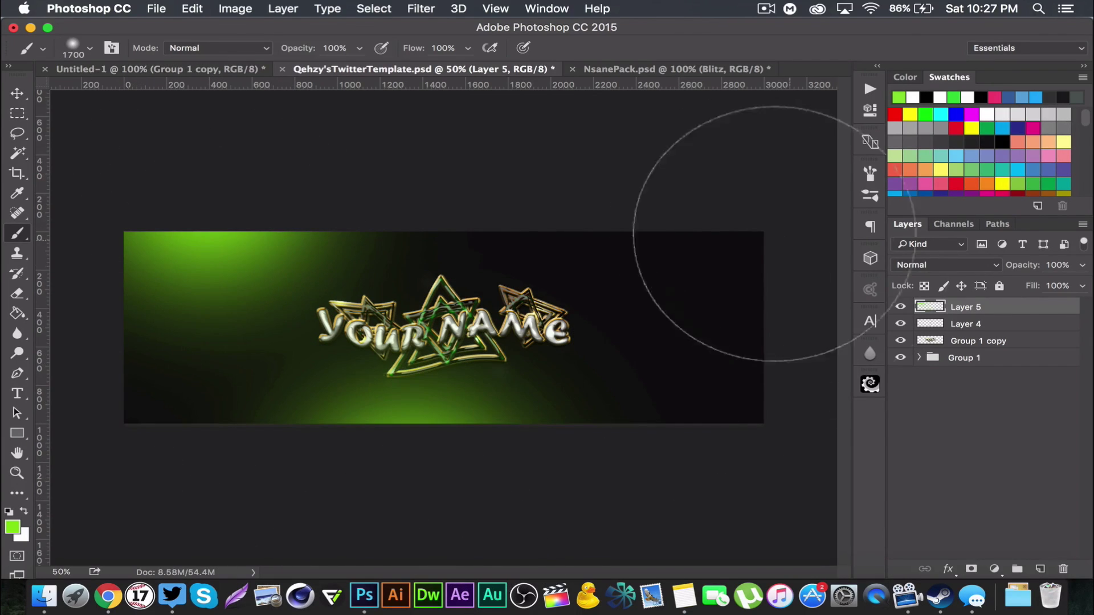
{"action": "left_click", "coordinate": [684, 209]}
- Set Layer 5 to Screen blending at about 12% opacity
{"action": "left_click", "coordinate": [992, 265]}
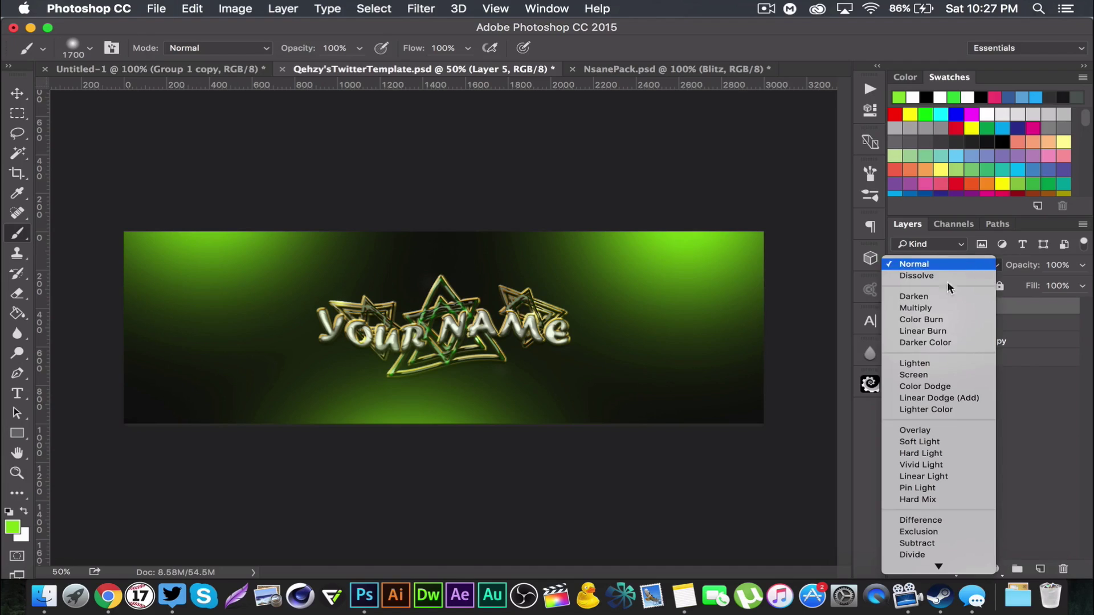
{"action": "left_click", "coordinate": [929, 375]}
{"action": "left_click_drag", "start_coordinate": [1021, 263], "coordinate": [945, 265]}
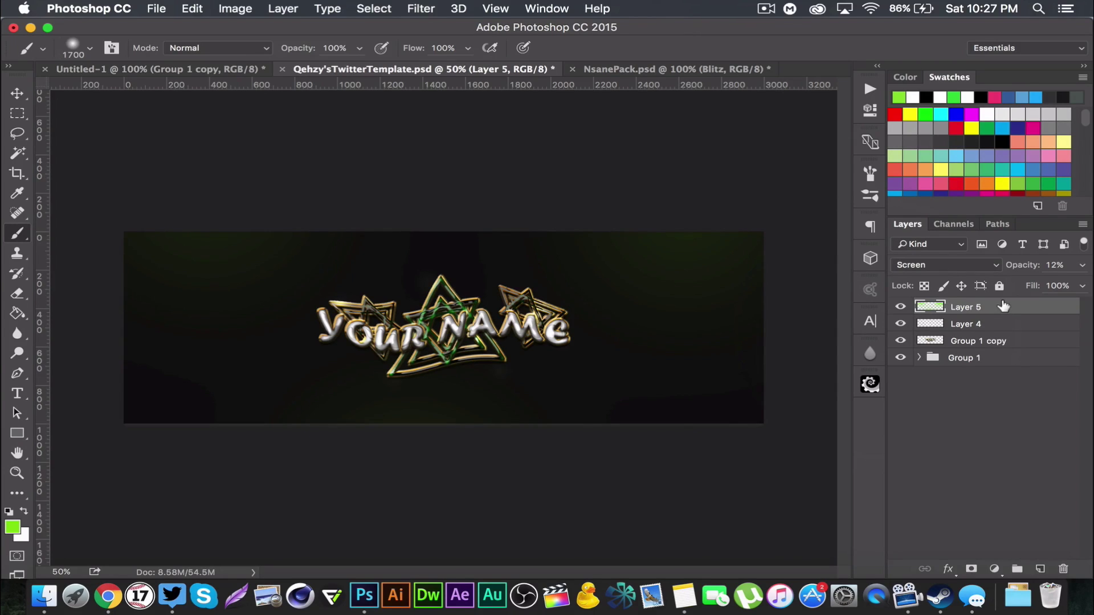
{"action": "left_click", "coordinate": [1009, 342]}
{"action": "left_click", "coordinate": [988, 355]}
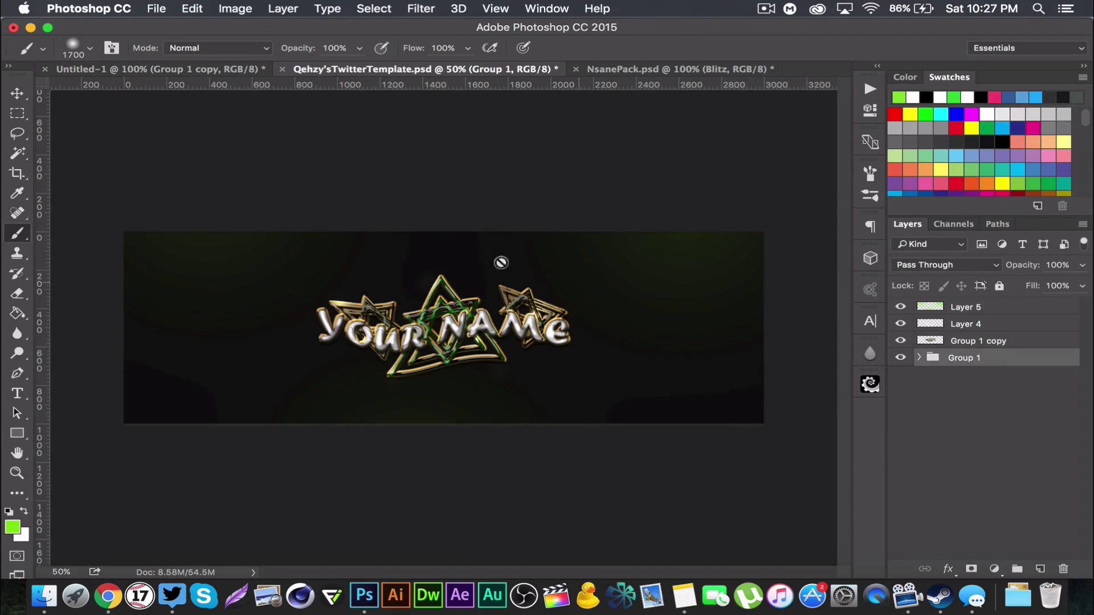
{"action": "left_click", "coordinate": [17, 94]}
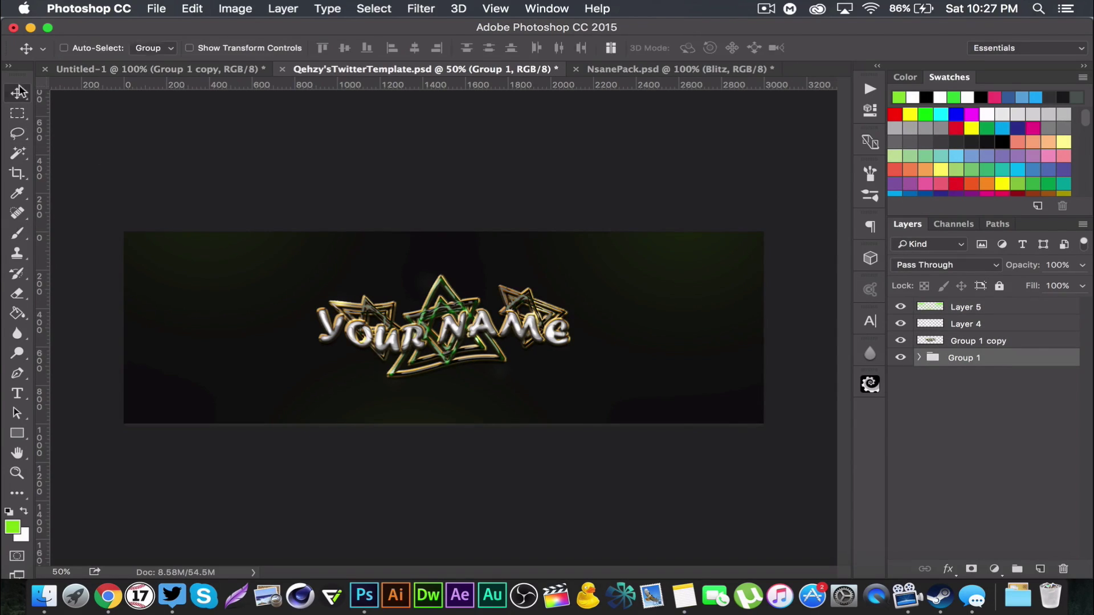
- Show the Bubz stock in NsanePack.psd and drag it into the template around YOUR NAME
{"action": "left_click", "coordinate": [614, 69]}
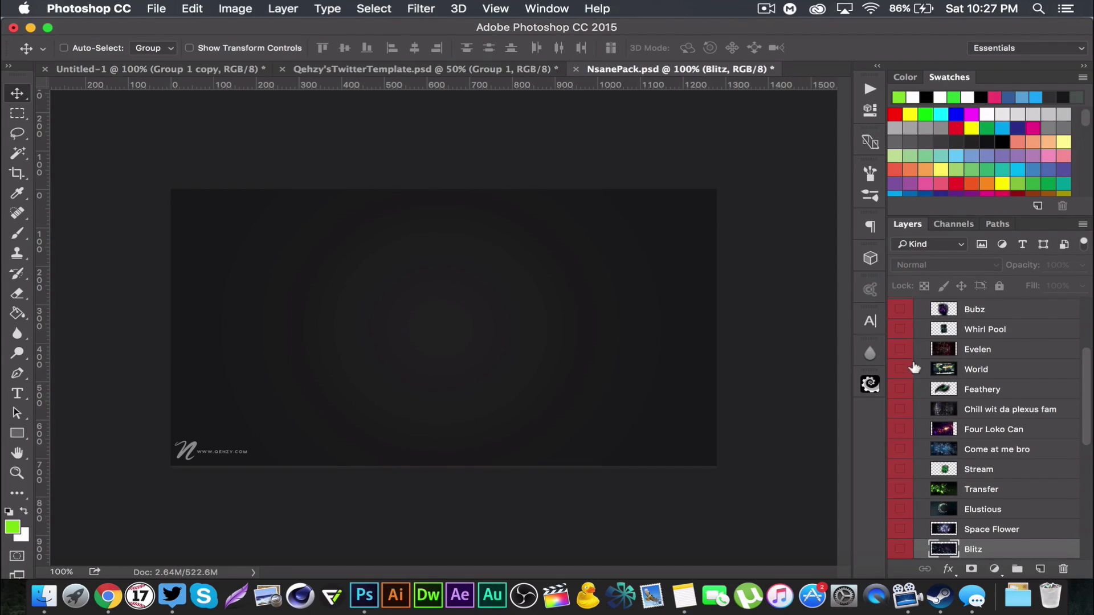
{"action": "scroll", "coordinate": [943, 408], "scroll_direction": "up", "scroll_amount": 5}
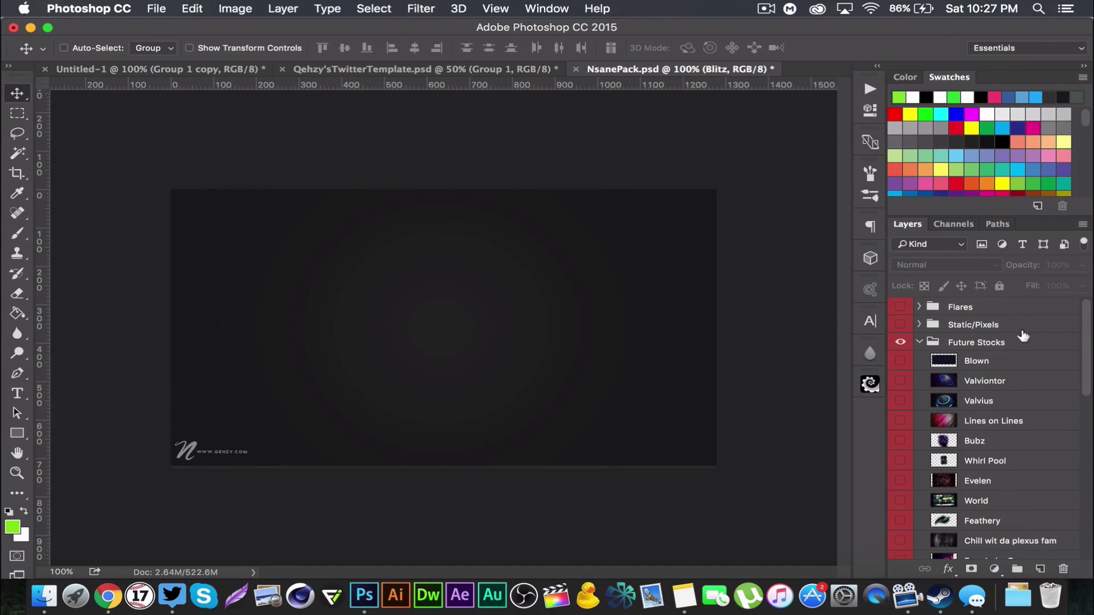
{"action": "left_click", "coordinate": [900, 362]}
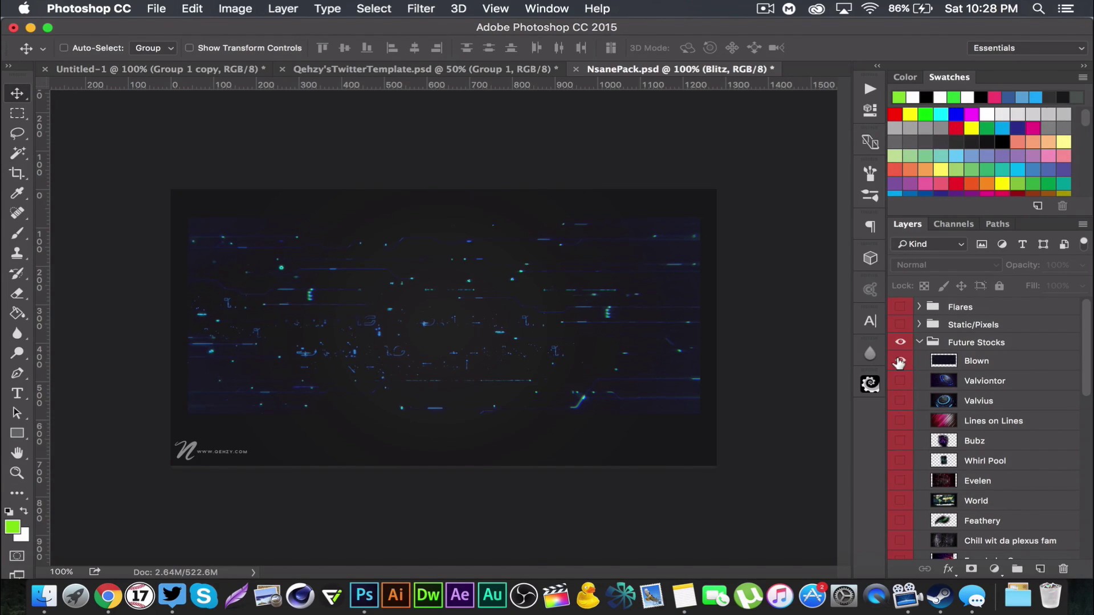
{"action": "left_click", "coordinate": [899, 363]}
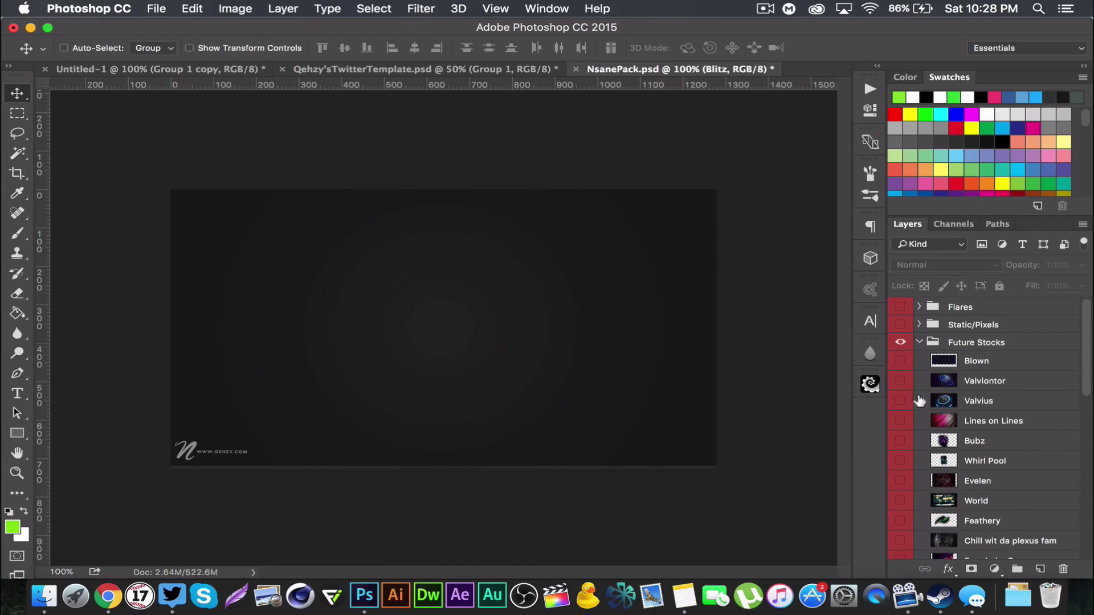
{"action": "left_click", "coordinate": [900, 439]}
{"action": "left_click", "coordinate": [989, 439]}
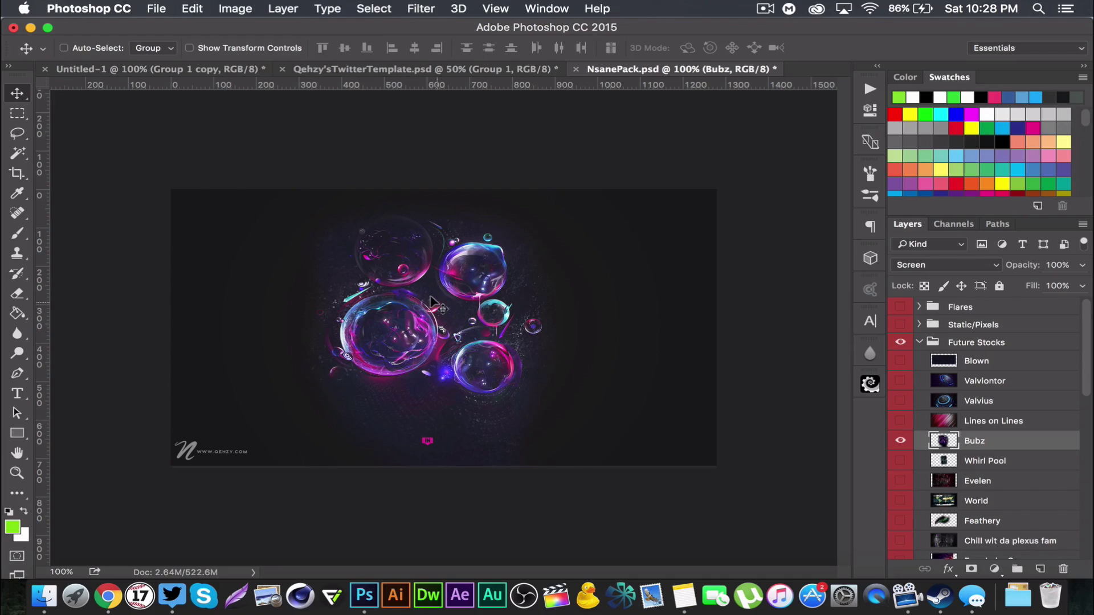
{"action": "left_click_drag", "start_coordinate": [431, 302], "coordinate": [404, 69]}
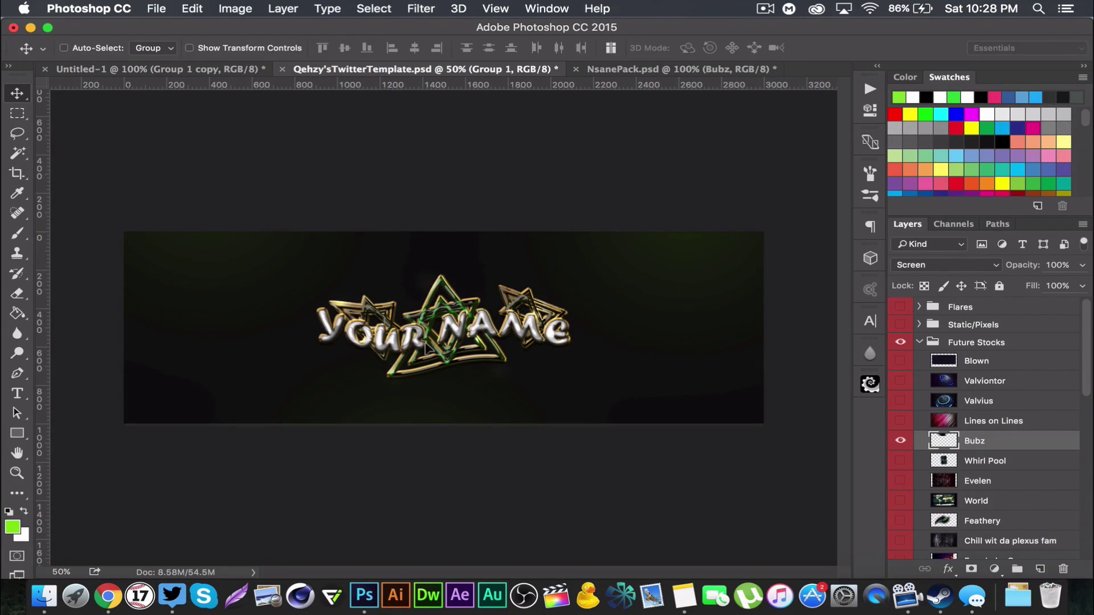
{"action": "left_click_drag", "start_coordinate": [426, 346], "coordinate": [396, 325]}
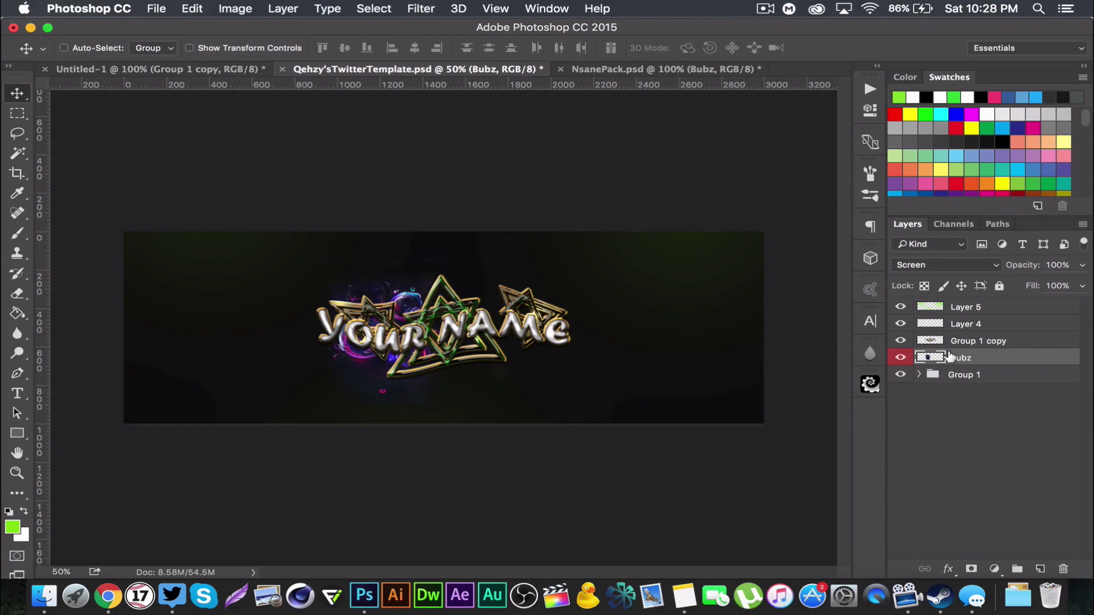
{"action": "left_click", "coordinate": [994, 568]}
- Add a Hue-blended Gradient Map using the dark green-to-yellow preset
{"action": "left_click", "coordinate": [1002, 525]}
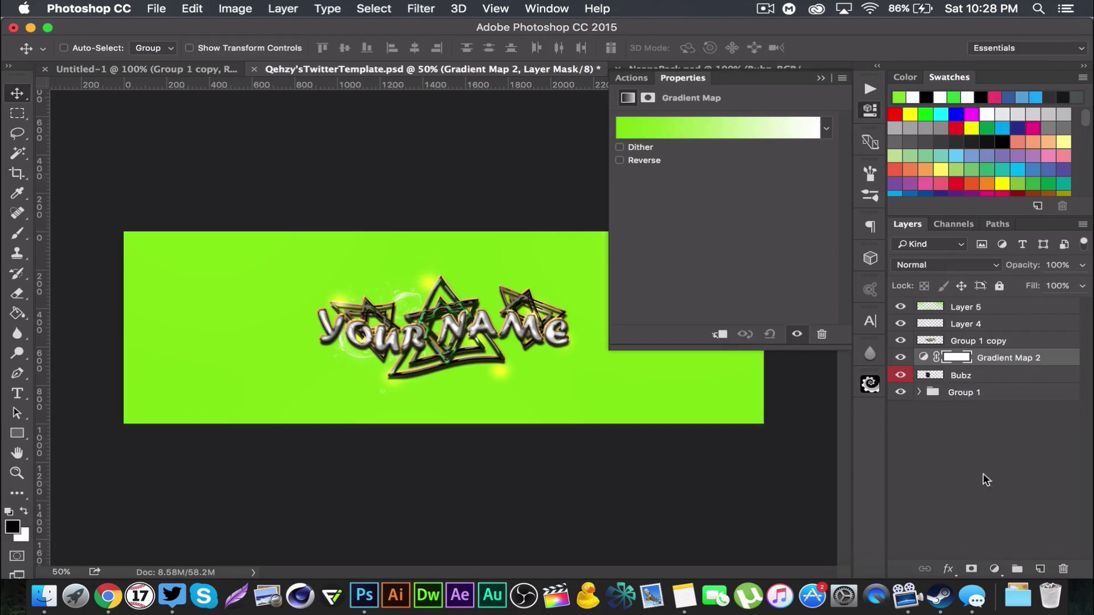
{"action": "left_click", "coordinate": [927, 263]}
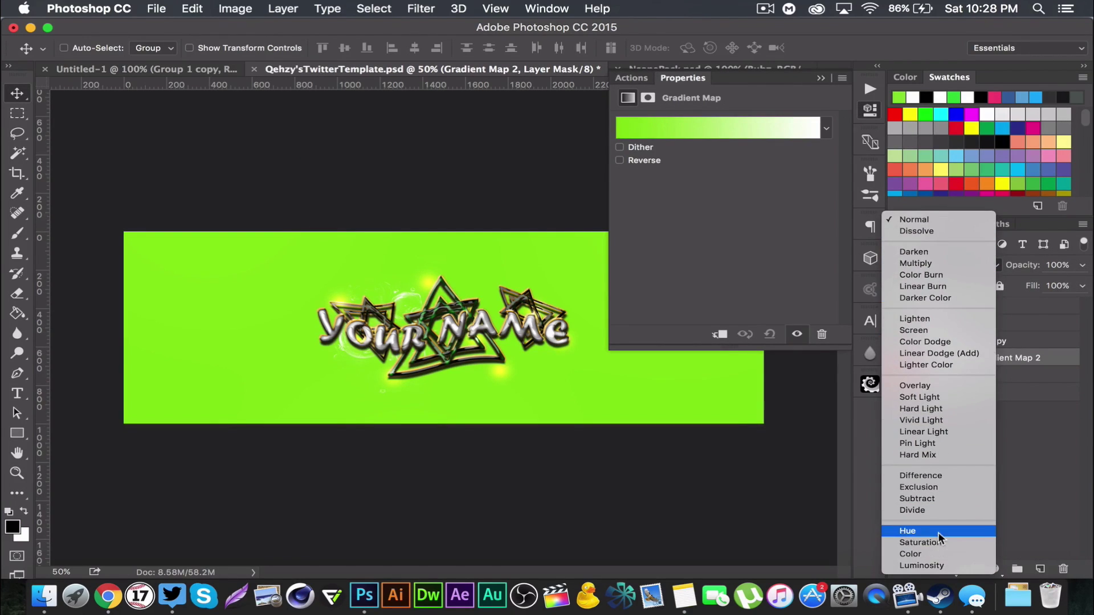
{"action": "left_click", "coordinate": [938, 531]}
{"action": "left_click", "coordinate": [826, 129]}
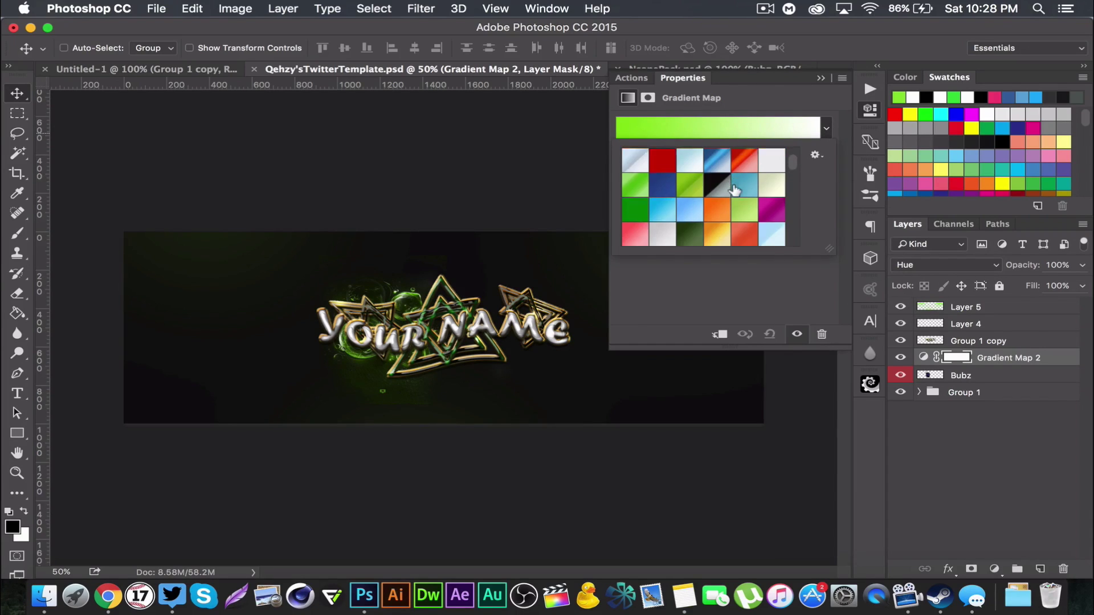
{"action": "left_click_drag", "start_coordinate": [794, 165], "coordinate": [808, 272]}
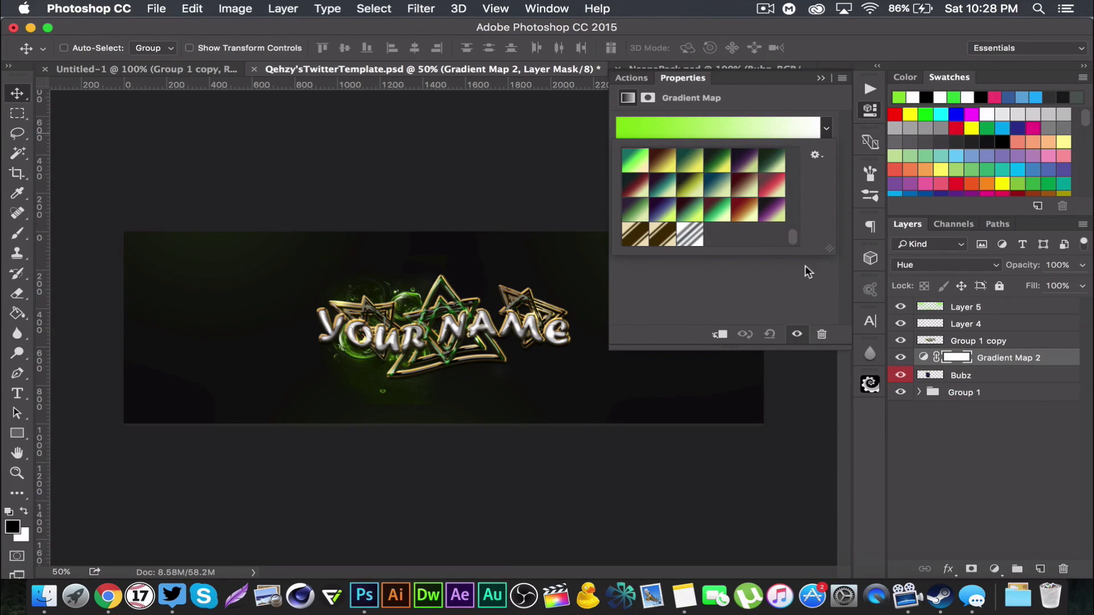
{"action": "left_click", "coordinate": [718, 161]}
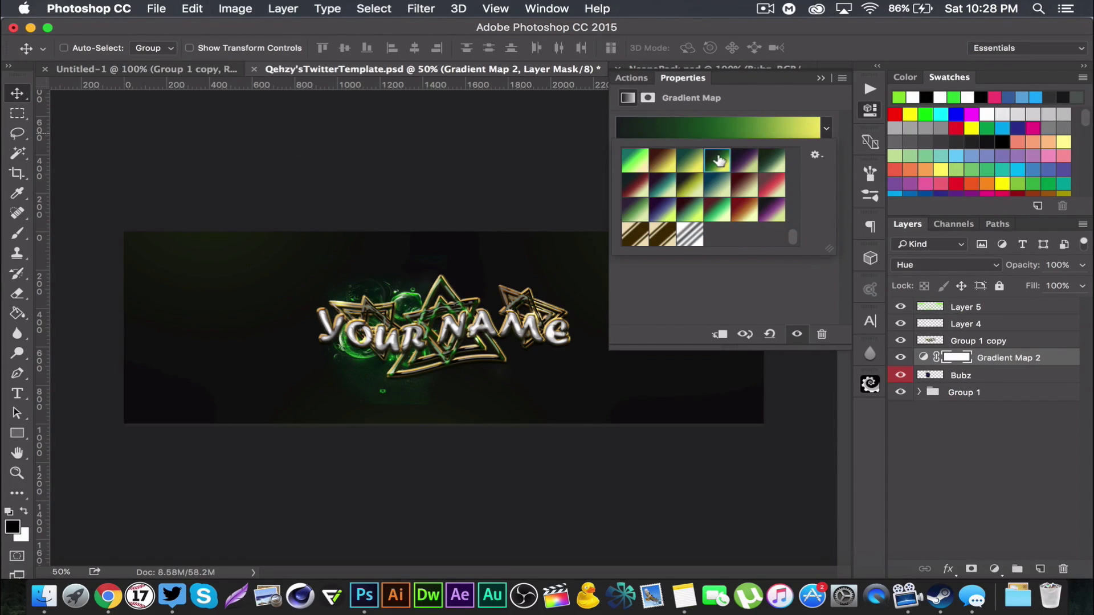
{"action": "left_click", "coordinate": [810, 77]}
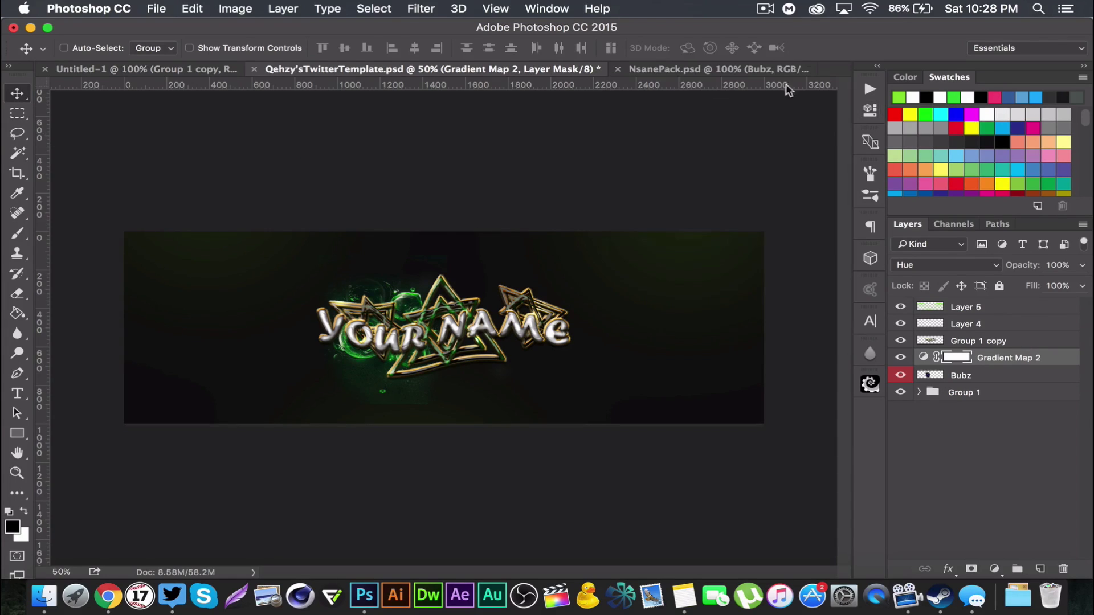
- Erase some Bubz bubbles around YOUR, then rotate the layer about 49° and shift it right
{"action": "left_click", "coordinate": [26, 296]}
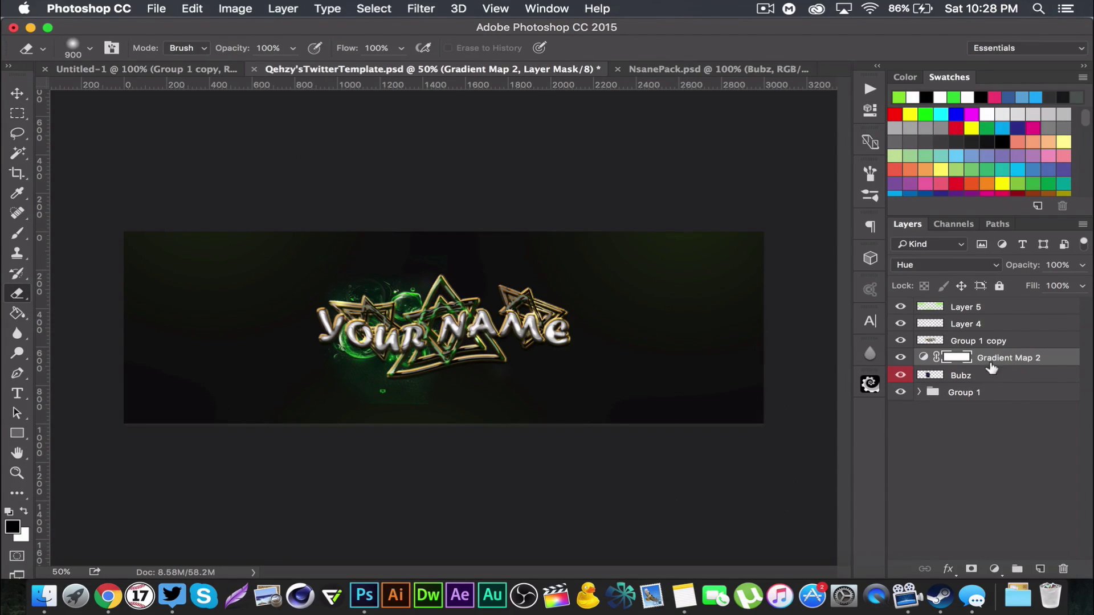
{"action": "left_click", "coordinate": [962, 375]}
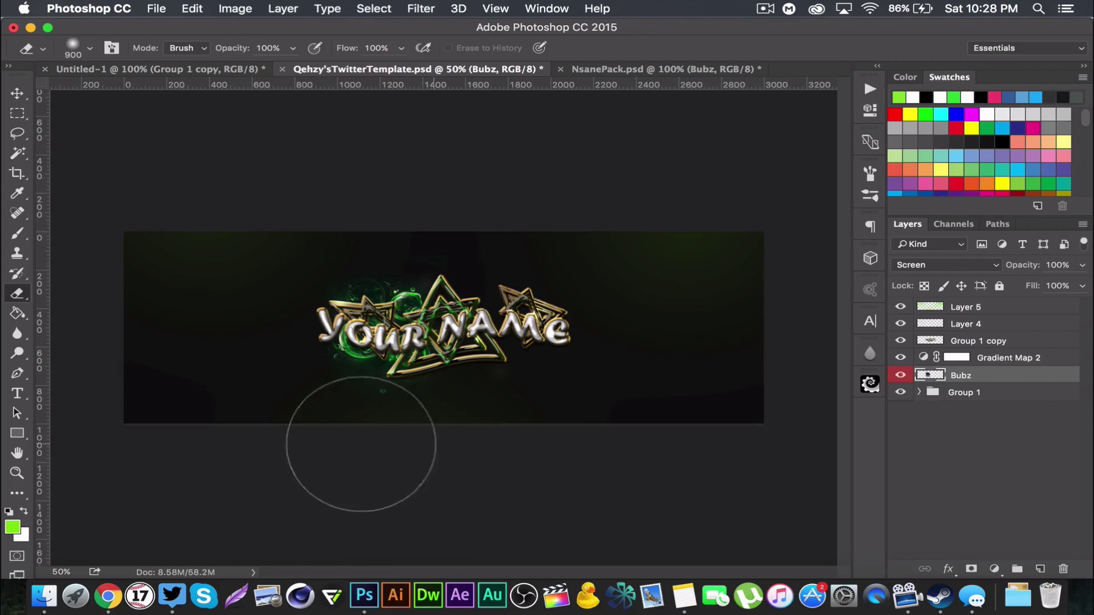
{"action": "mouse_move", "coordinate": [374, 439]}
{"action": "left_mouse_down"}
{"action": "mouse_move", "coordinate": [304, 404]}
{"action": "mouse_move", "coordinate": [273, 261]}
{"action": "mouse_move", "coordinate": [431, 232]}
{"action": "mouse_move", "coordinate": [371, 211]}
{"action": "left_mouse_up"}
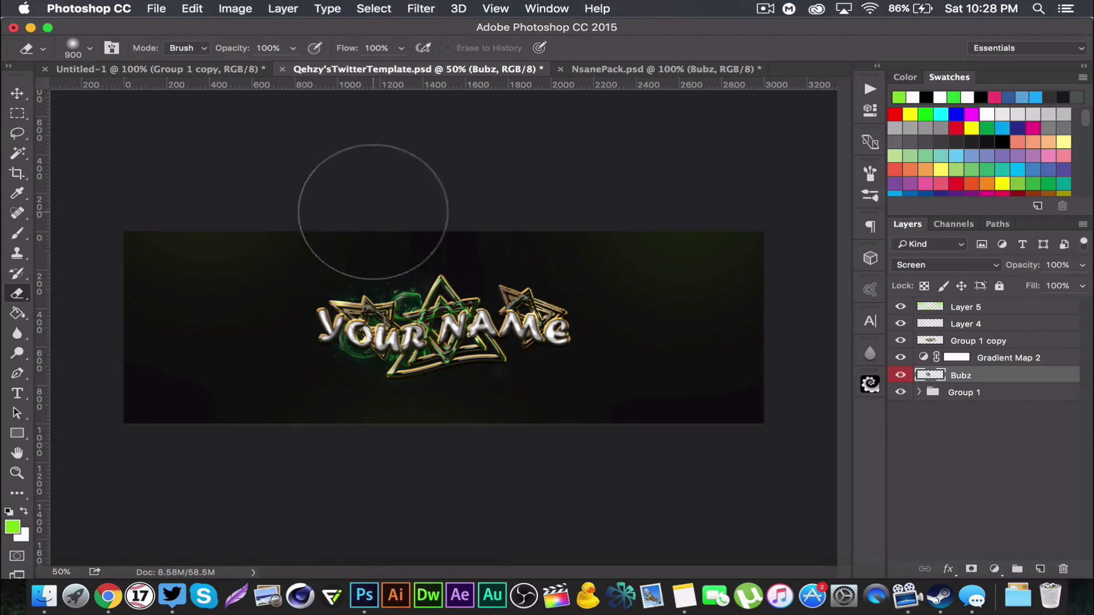
{"action": "left_click", "coordinate": [17, 92]}
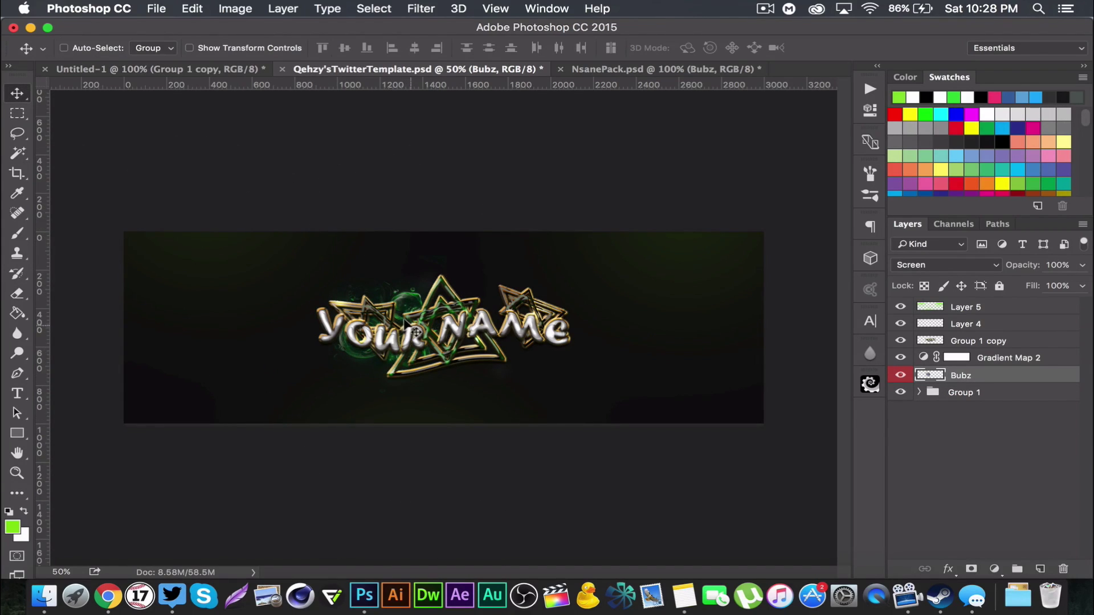
{"action": "key", "text": "ctrl+t"}
{"action": "left_click_drag", "start_coordinate": [496, 285], "coordinate": [527, 387]}
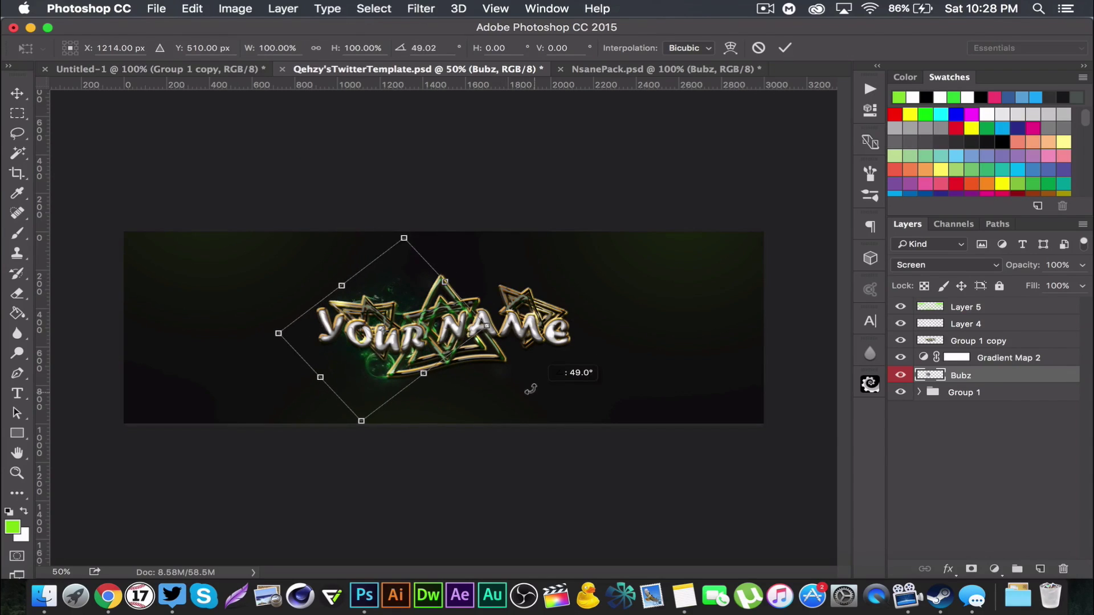
{"action": "left_click_drag", "start_coordinate": [483, 311], "coordinate": [504, 314]}
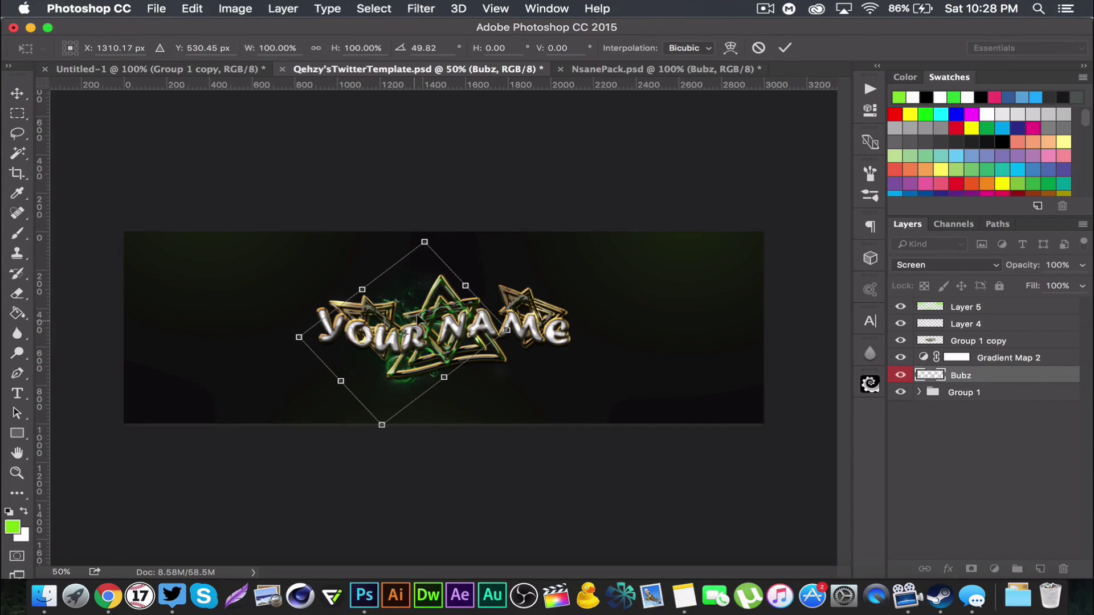
{"action": "key", "text": "Return"}
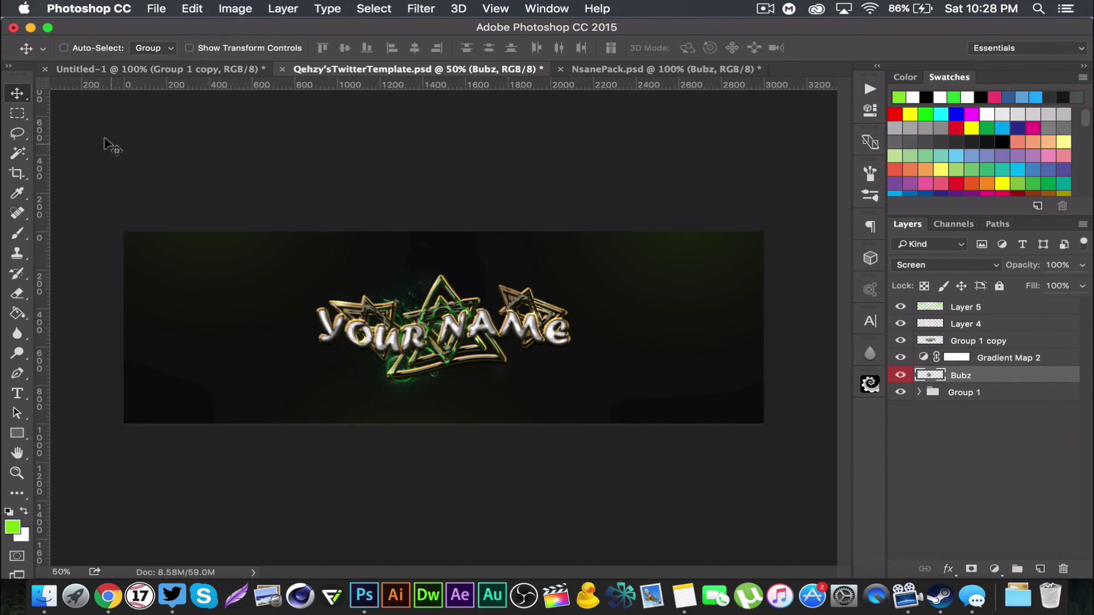
- Duplicate the bubbles as Bubz copy 2, move it right, and rotate it about 24°
{"action": "key", "text": "ctrl+j"}
{"action": "left_click_drag", "start_coordinate": [416, 309], "coordinate": [485, 316]}
{"action": "key", "text": "ctrl+t"}
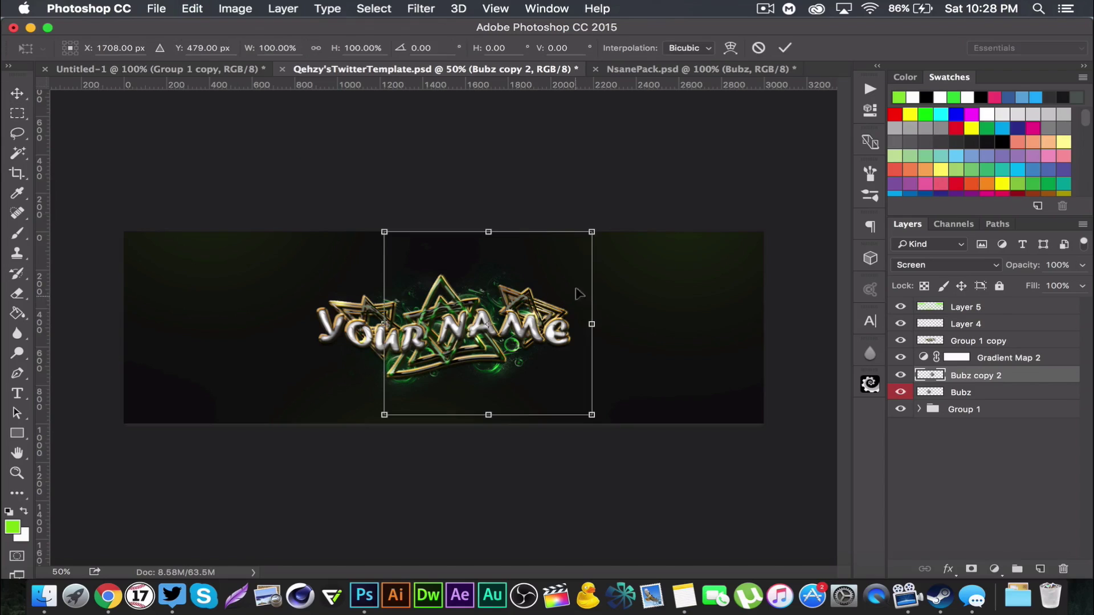
{"action": "left_click_drag", "start_coordinate": [579, 291], "coordinate": [678, 324]}
{"action": "key", "text": "Return"}
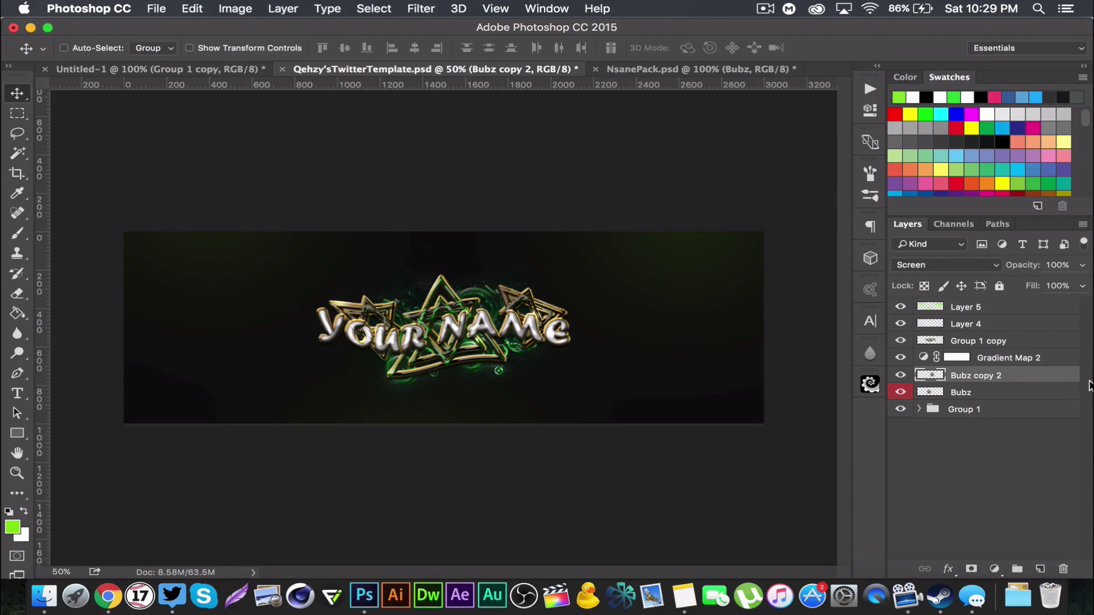
{"action": "left_click", "coordinate": [644, 68]}
- In NsanePack.psd, hide the Bubz stock and briefly preview the Whirl Pool and Evelen stocks
{"action": "scroll", "coordinate": [980, 423], "scroll_direction": "down", "scroll_amount": 2}
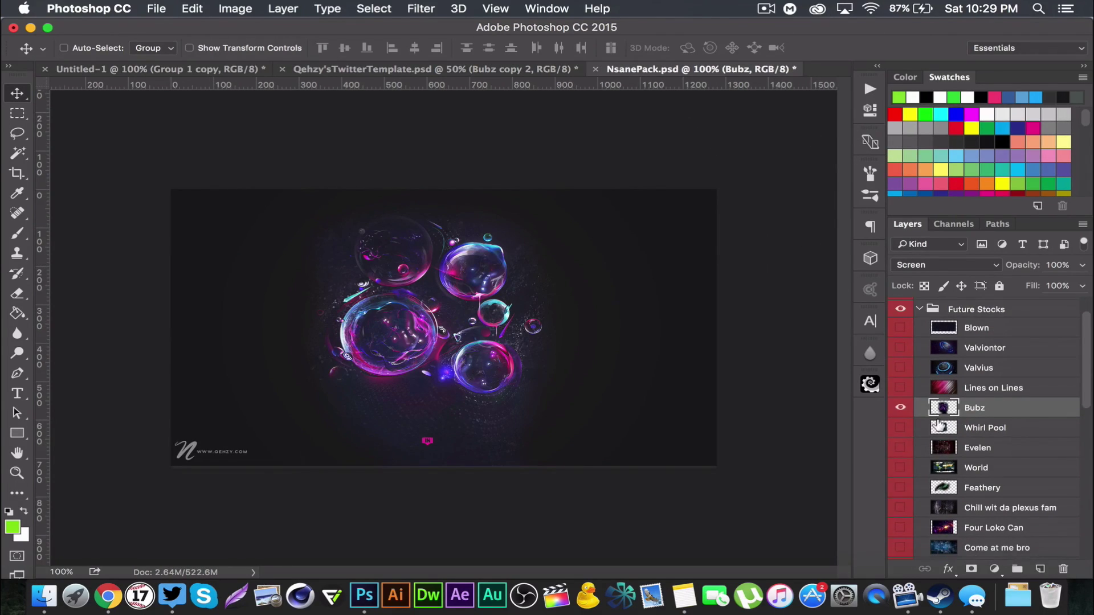
{"action": "left_click", "coordinate": [900, 406]}
{"action": "left_click", "coordinate": [900, 427]}
{"action": "left_click", "coordinate": [900, 427]}
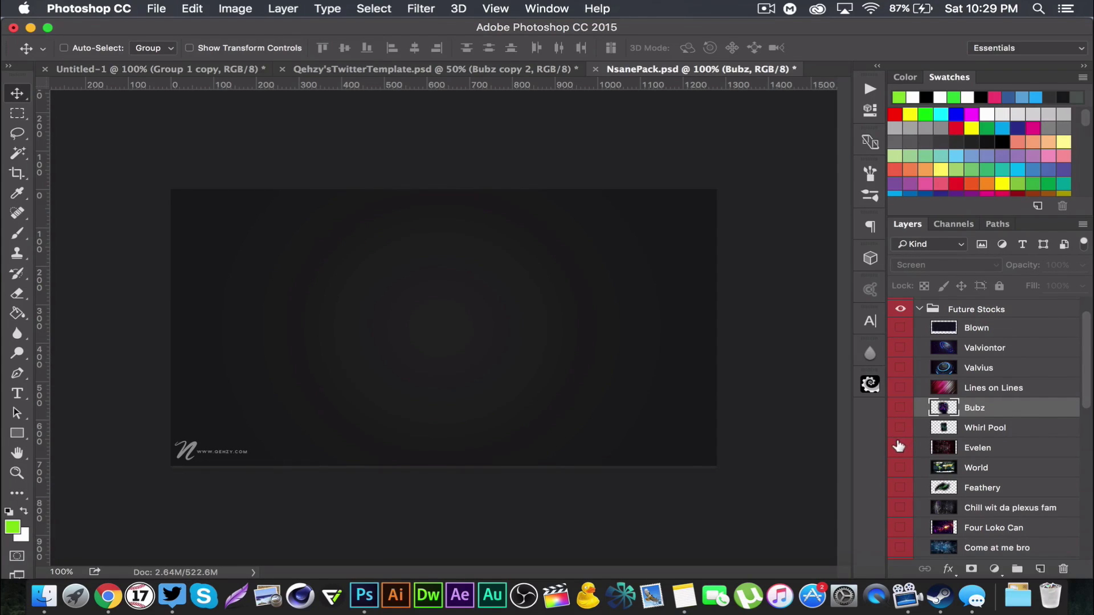
{"action": "left_click", "coordinate": [900, 447]}
{"action": "left_click", "coordinate": [900, 448]}
- Show and select the Blitz light-streak layer and drag it toward the Twitter template
{"action": "scroll", "coordinate": [962, 395], "scroll_direction": "down", "scroll_amount": 1}
{"action": "scroll", "coordinate": [962, 395], "scroll_direction": "down", "scroll_amount": 6}
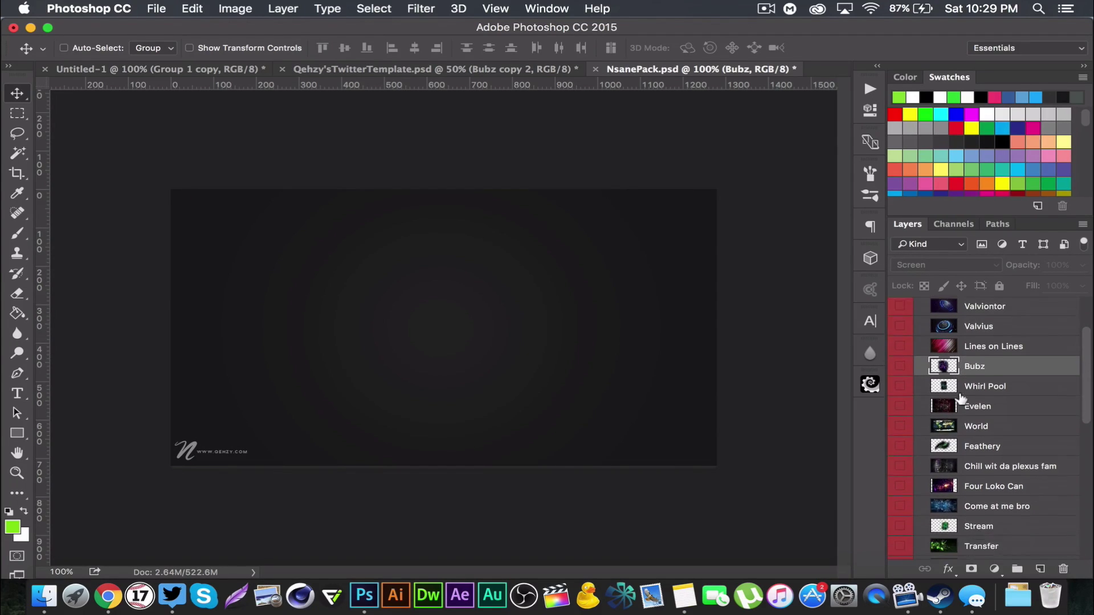
{"action": "scroll", "coordinate": [953, 416], "scroll_direction": "down", "scroll_amount": 2}
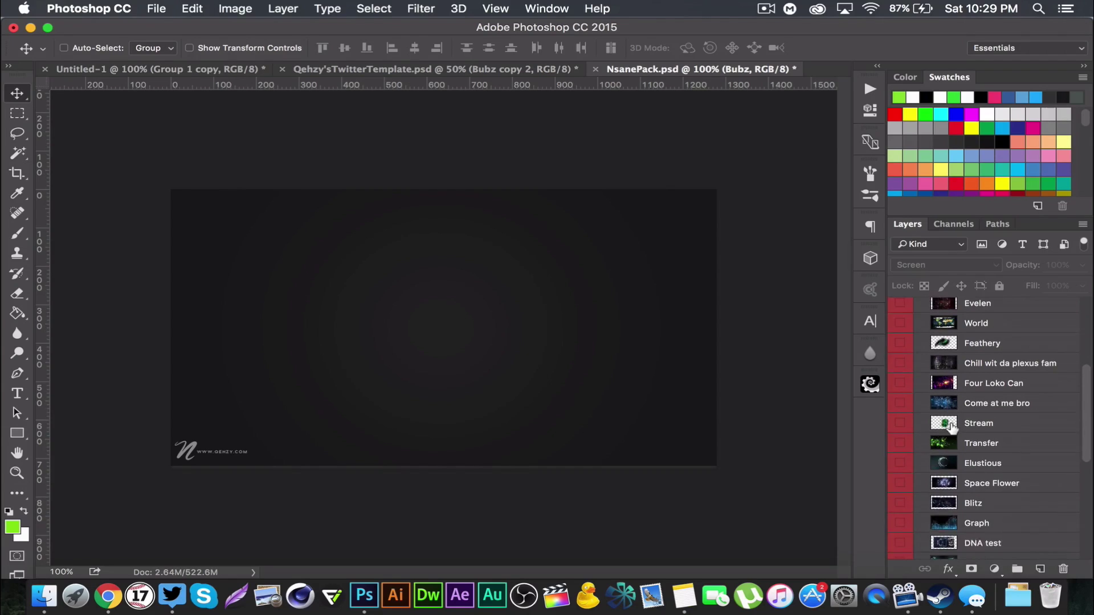
{"action": "left_click", "coordinate": [900, 490]}
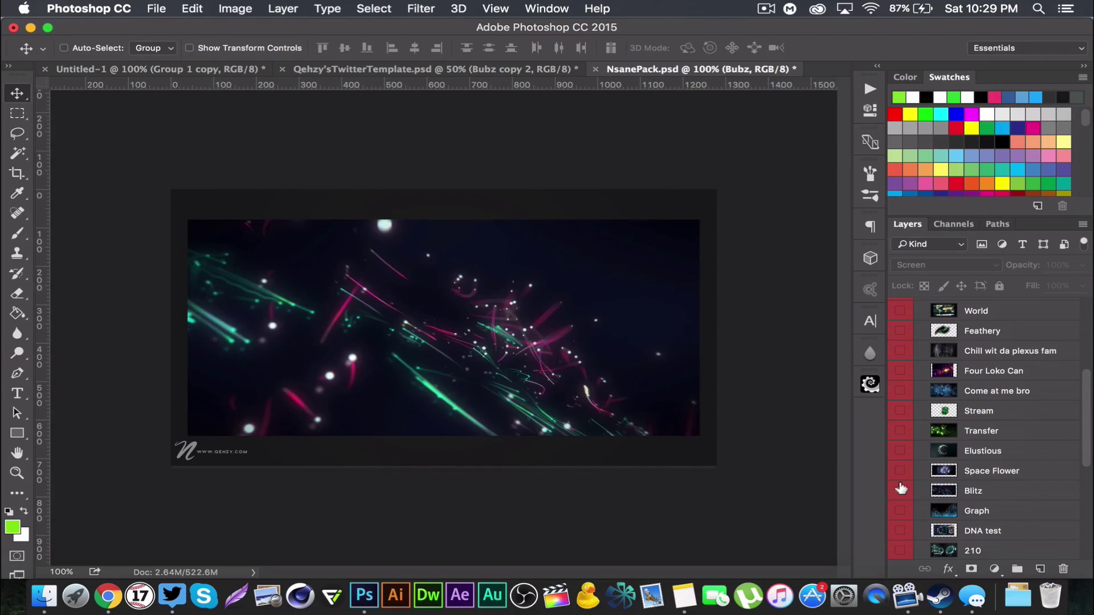
{"action": "left_click", "coordinate": [1016, 489]}
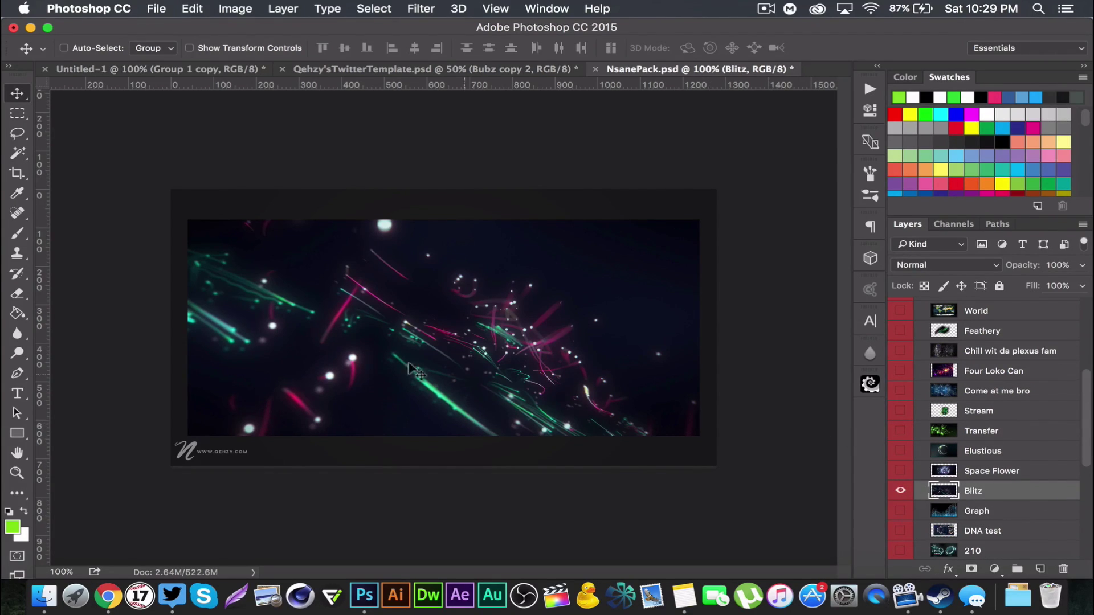
{"action": "left_click_drag", "start_coordinate": [369, 331], "coordinate": [351, 87]}
- Drop Blitz into the template, scale it to 184% and shift it up and right
{"action": "left_click_drag", "start_coordinate": [448, 327], "coordinate": [442, 341]}
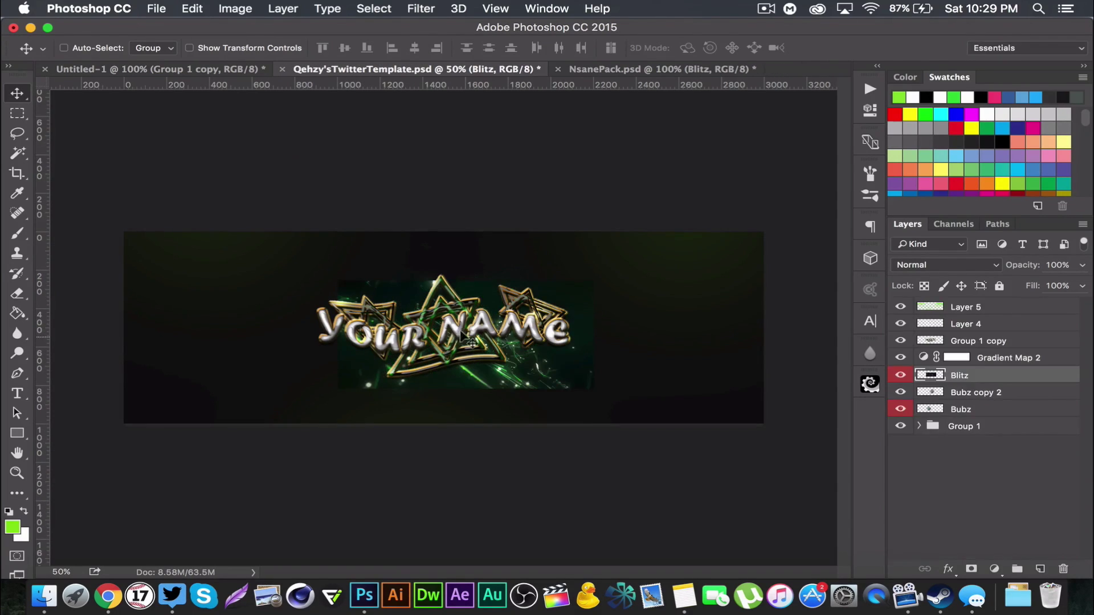
{"action": "key", "text": "super+t"}
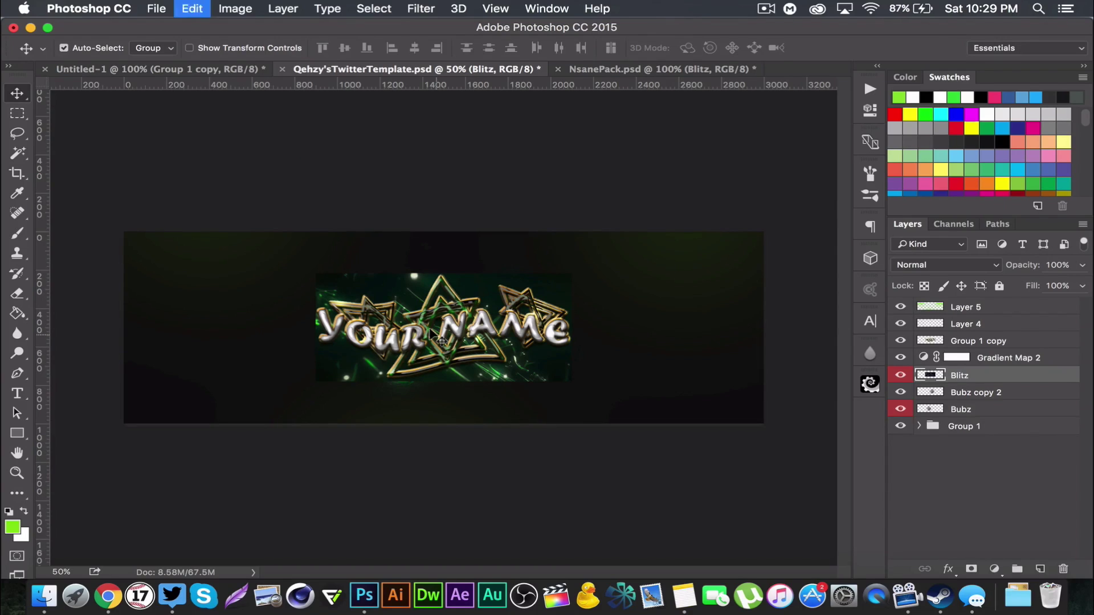
{"action": "left_click_drag", "start_coordinate": [569, 265], "coordinate": [678, 222]}
{"action": "left_click_drag", "start_coordinate": [605, 313], "coordinate": [644, 302]}
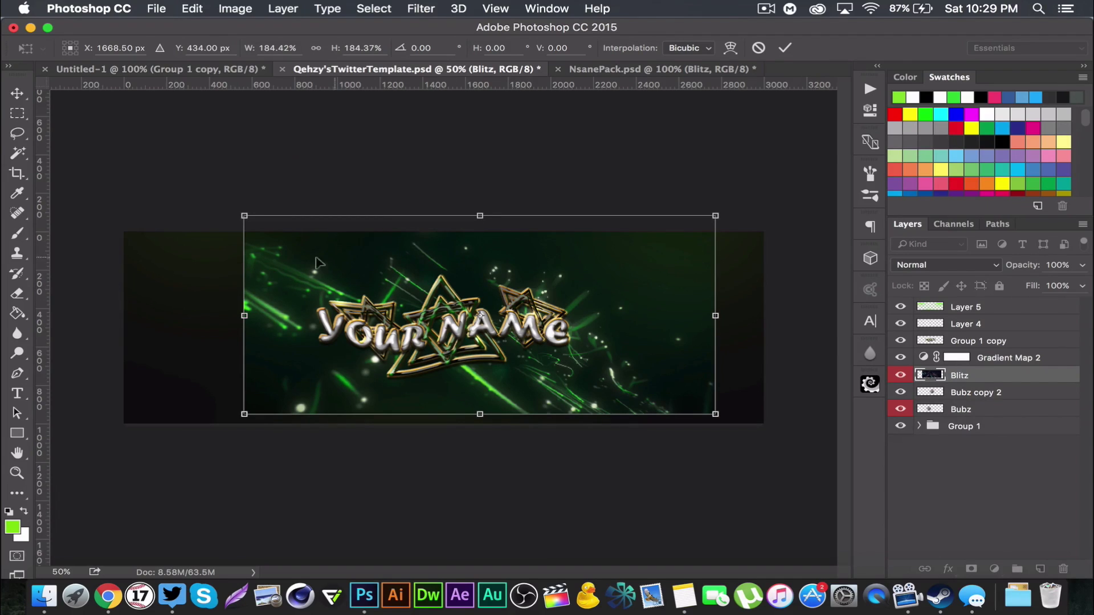
{"action": "key", "text": "Return"}
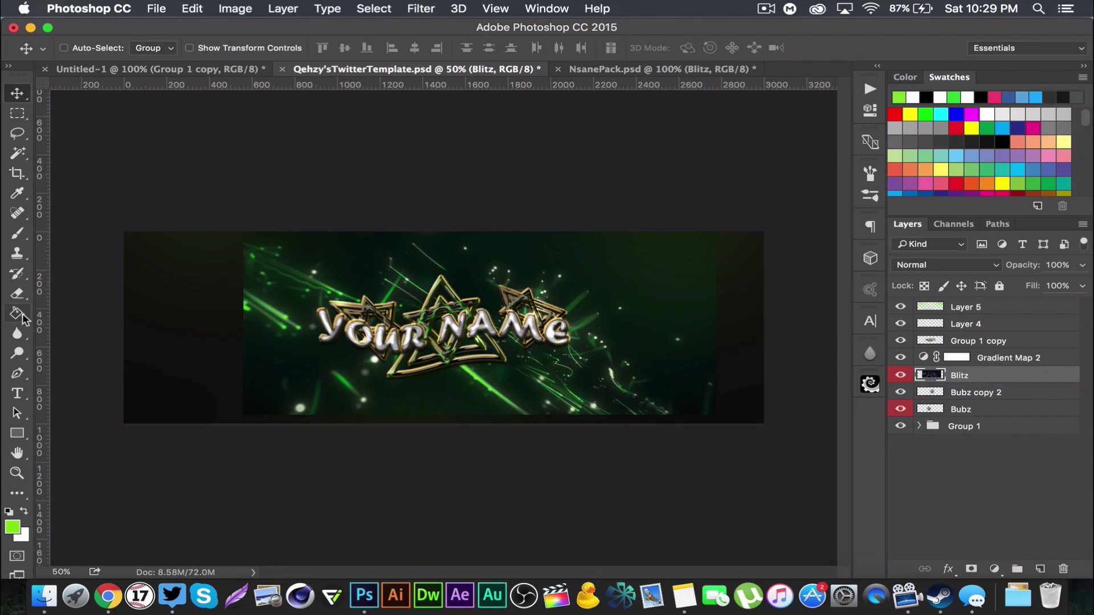
- Erase the streaks' hard left edge with a soft 900 px eraser and blend them as Screen at 100%
{"action": "left_click", "coordinate": [18, 293]}
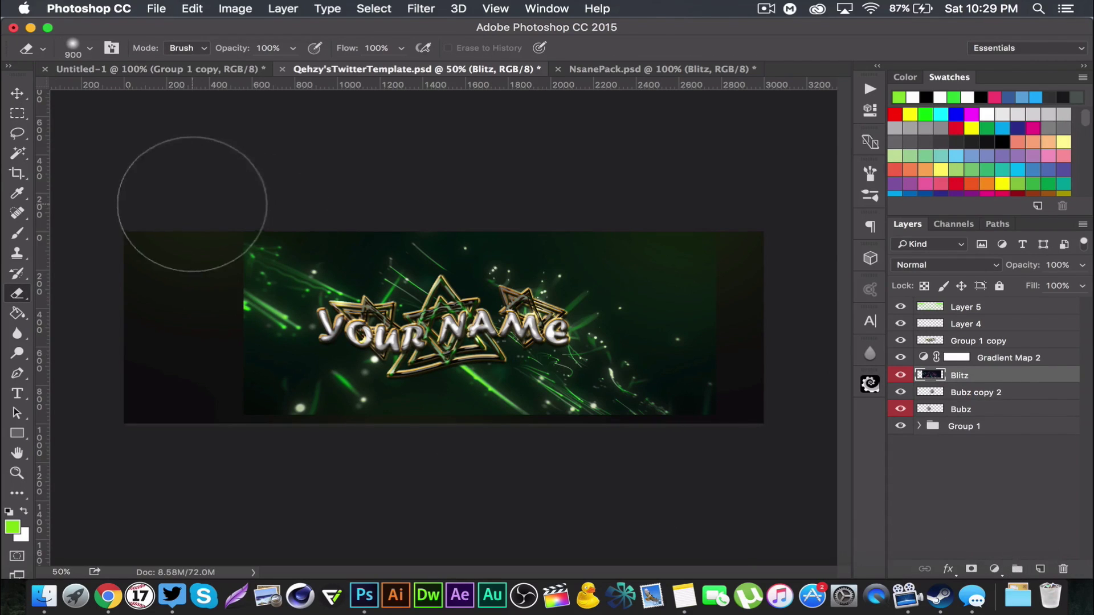
{"action": "mouse_move", "coordinate": [244, 208]}
{"action": "left_mouse_down"}
{"action": "mouse_move", "coordinate": [201, 374]}
{"action": "mouse_move", "coordinate": [231, 248]}
{"action": "mouse_move", "coordinate": [226, 292]}
{"action": "mouse_move", "coordinate": [250, 429]}
{"action": "mouse_move", "coordinate": [340, 466]}
{"action": "mouse_move", "coordinate": [439, 474]}
{"action": "mouse_move", "coordinate": [285, 449]}
{"action": "mouse_move", "coordinate": [613, 464]}
{"action": "mouse_move", "coordinate": [451, 460]}
{"action": "mouse_move", "coordinate": [806, 441]}
{"action": "mouse_move", "coordinate": [747, 318]}
{"action": "mouse_move", "coordinate": [749, 393]}
{"action": "left_mouse_up"}
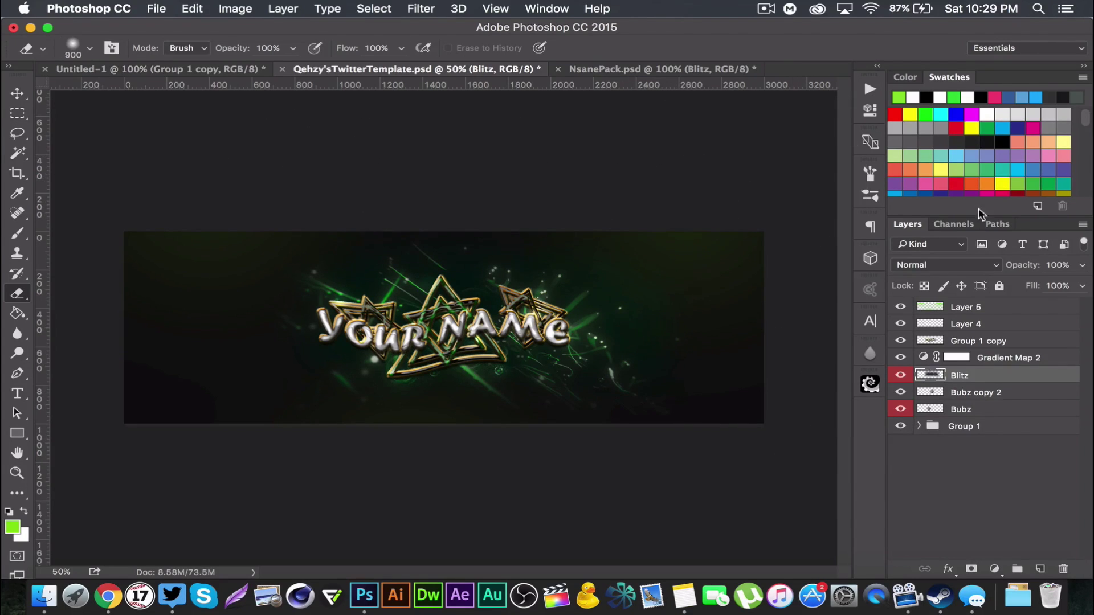
{"action": "left_click", "coordinate": [946, 265]}
{"action": "left_click", "coordinate": [934, 371]}
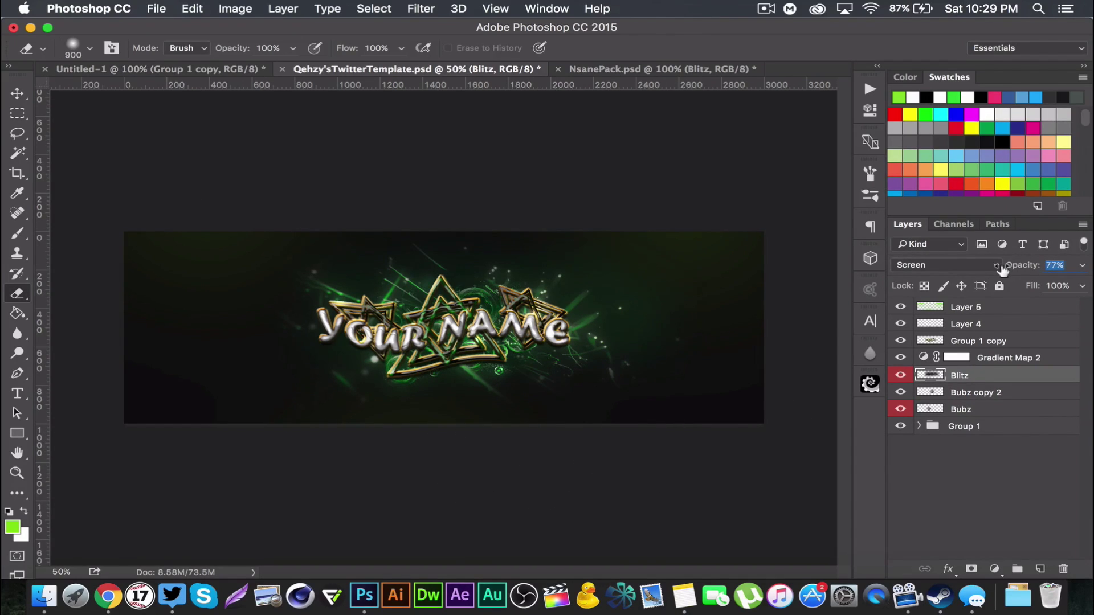
{"action": "left_click", "coordinate": [1046, 265]}
{"action": "left_click", "coordinate": [1047, 267]}
{"action": "left_click", "coordinate": [919, 427]}
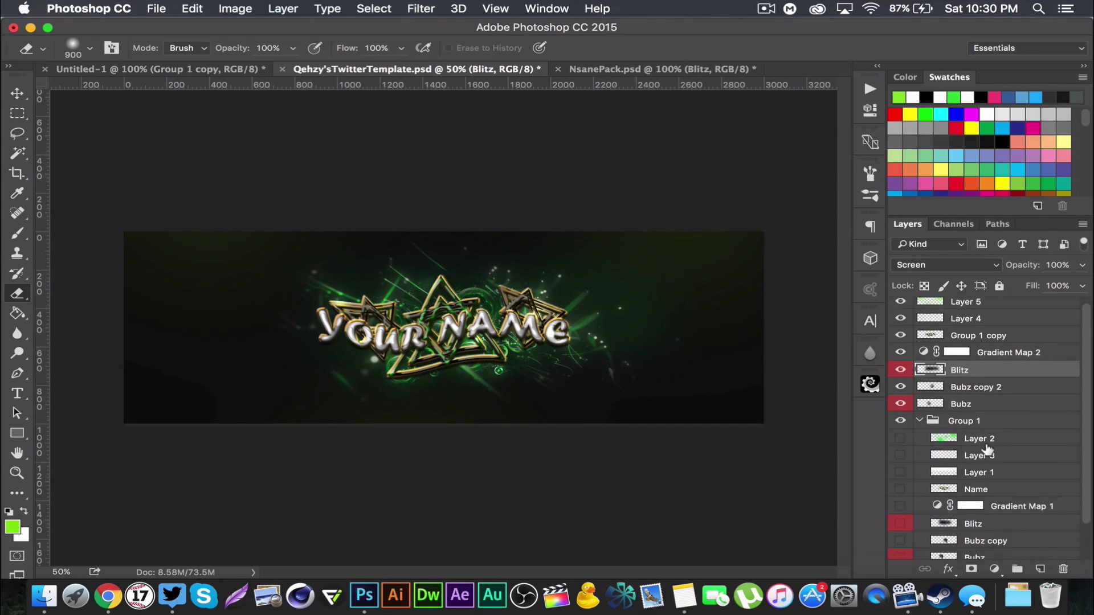
- Add a new empty layer above the collapsed Group 1
{"action": "scroll", "coordinate": [987, 451], "scroll_direction": "down", "scroll_amount": 3}
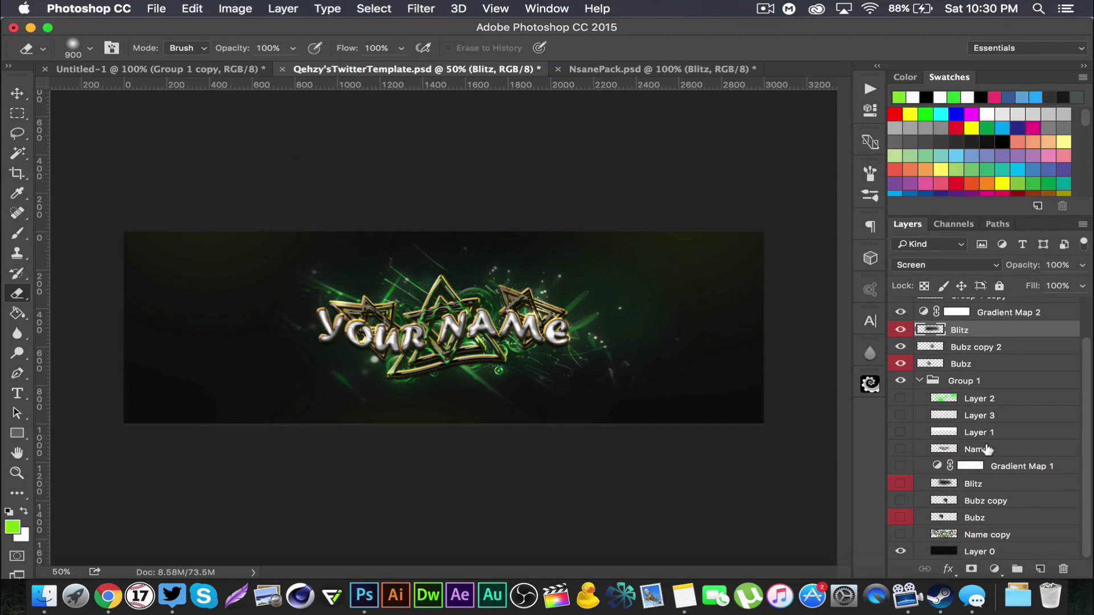
{"action": "scroll", "coordinate": [987, 451], "scroll_direction": "up", "scroll_amount": 3}
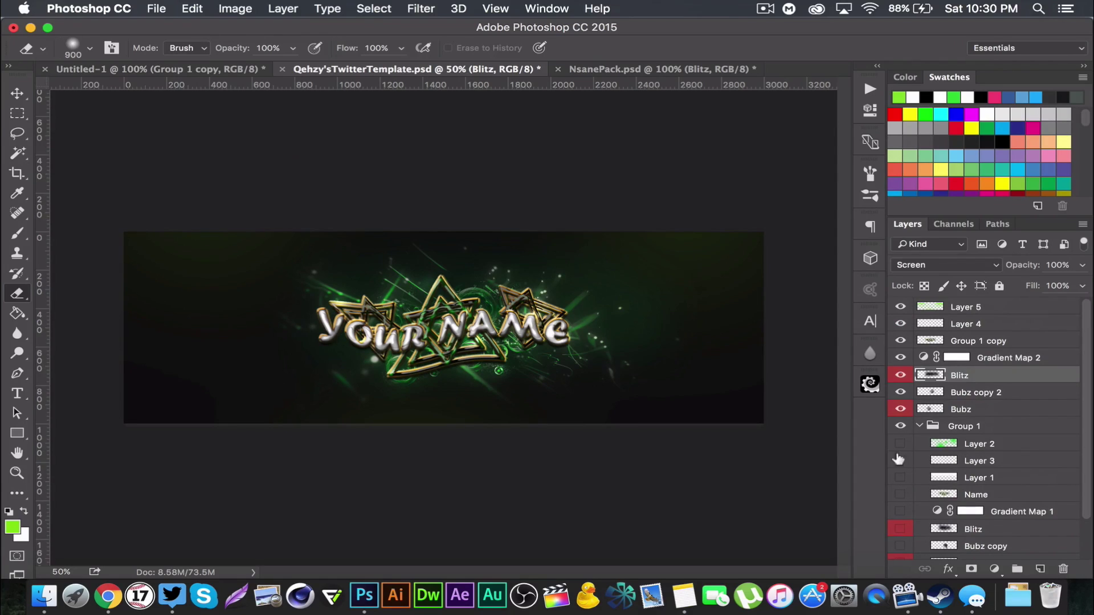
{"action": "left_click", "coordinate": [913, 427]}
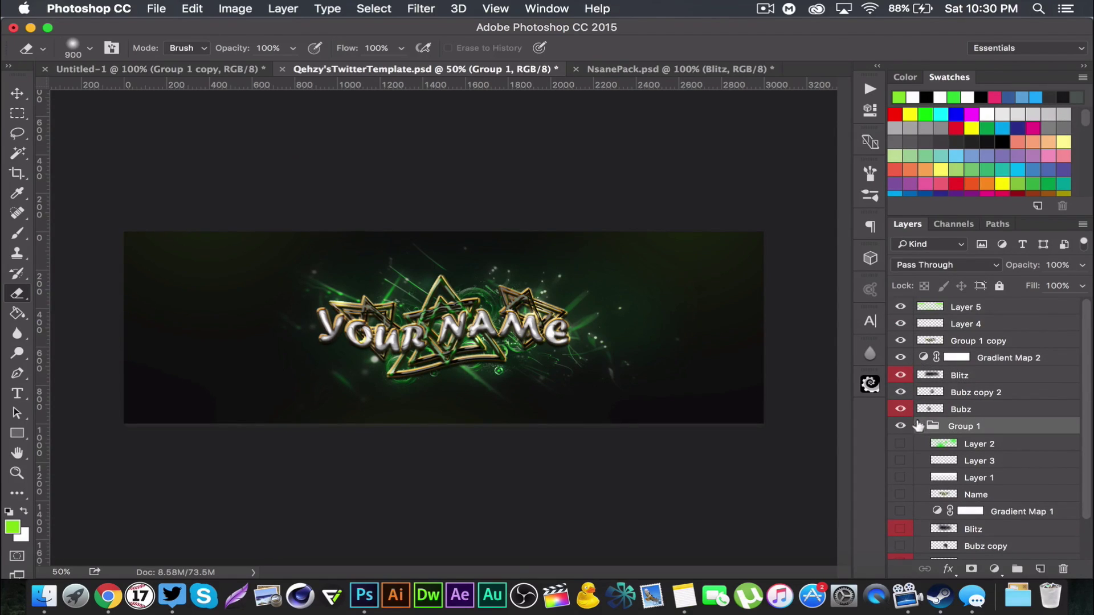
{"action": "left_click", "coordinate": [917, 426]}
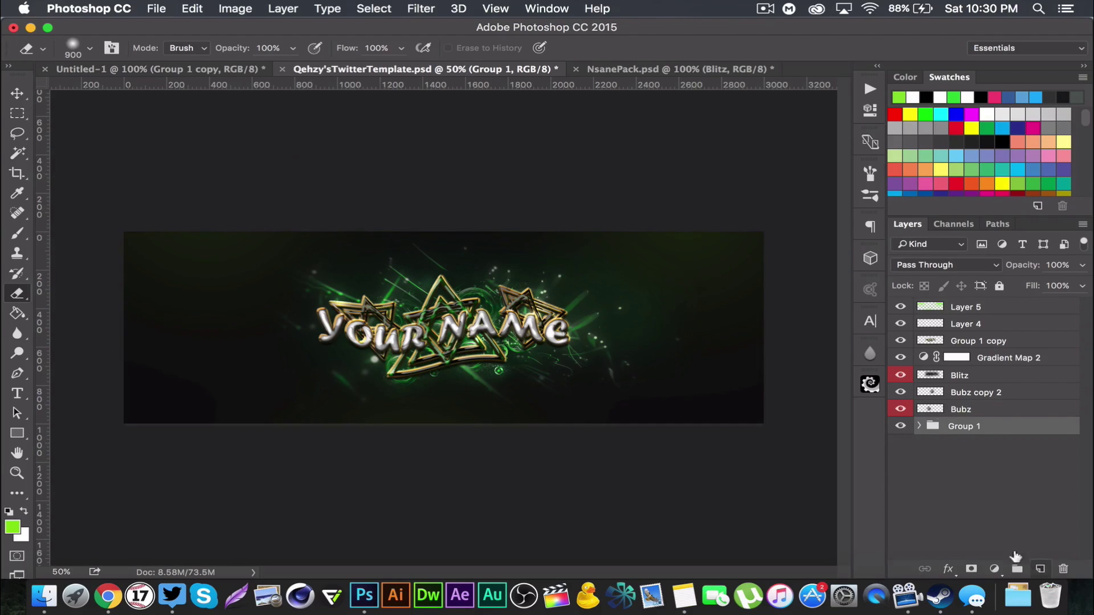
{"action": "left_click", "coordinate": [1040, 569]}
- Paint a soft white 1700 px glow across the top and blend it as Overlay at 88%
{"action": "left_click", "coordinate": [17, 232]}
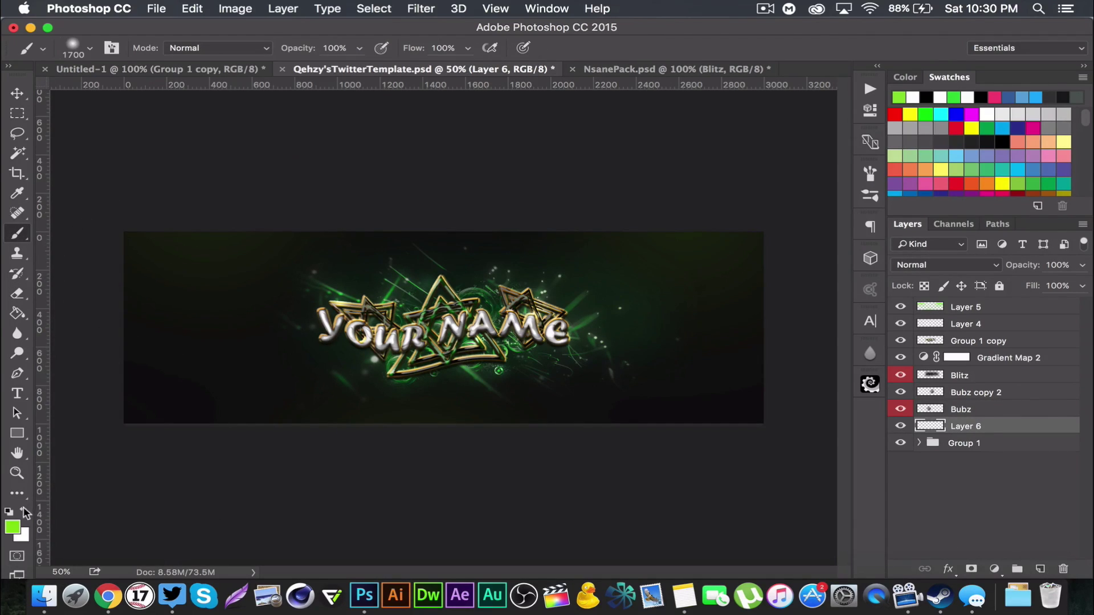
{"action": "left_click", "coordinate": [24, 511]}
{"action": "mouse_move", "coordinate": [224, 171]}
{"action": "left_mouse_down"}
{"action": "mouse_move", "coordinate": [385, 220]}
{"action": "mouse_move", "coordinate": [857, 155]}
{"action": "mouse_move", "coordinate": [1091, 230]}
{"action": "left_mouse_up"}
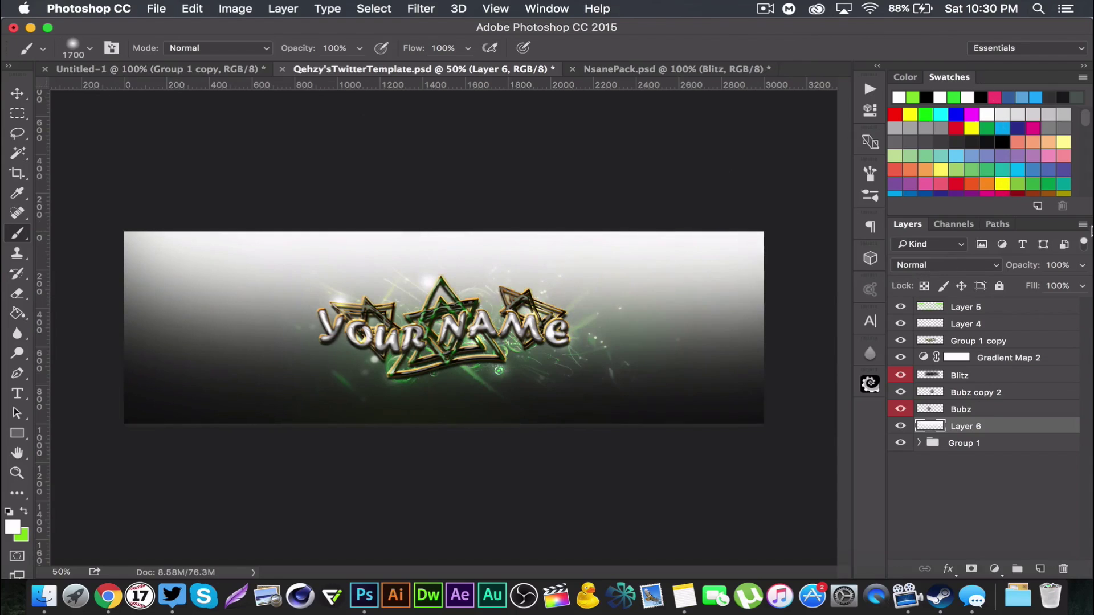
{"action": "mouse_move", "coordinate": [1020, 264]}
{"action": "left_mouse_down"}
{"action": "mouse_move", "coordinate": [943, 270]}
{"action": "mouse_move", "coordinate": [986, 267]}
{"action": "left_mouse_up"}
{"action": "left_click", "coordinate": [956, 265]}
{"action": "left_click", "coordinate": [914, 430]}
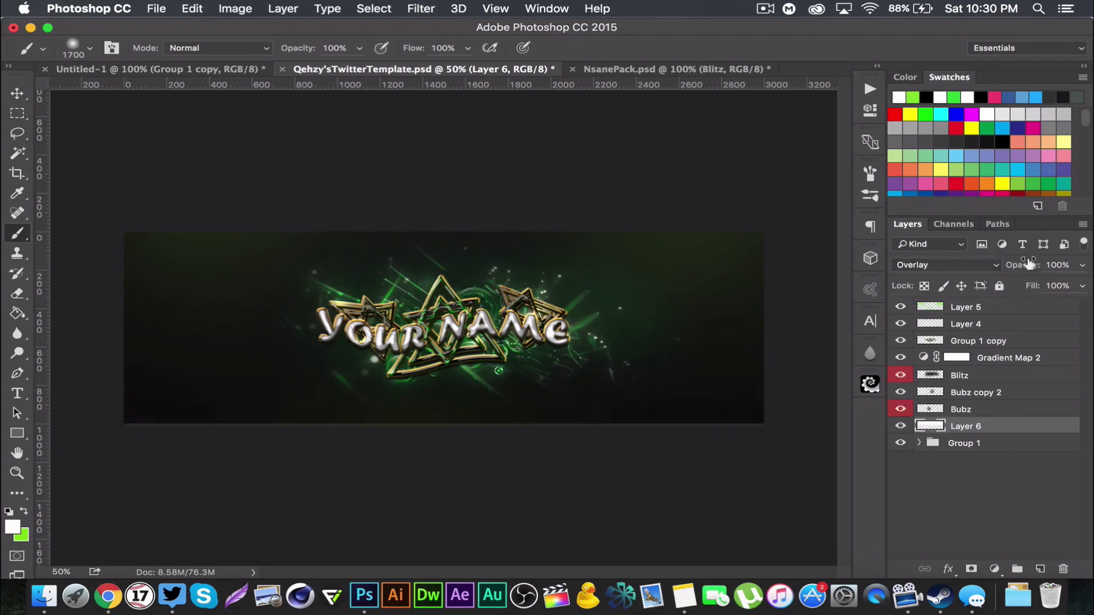
{"action": "left_click_drag", "start_coordinate": [1024, 265], "coordinate": [1019, 265]}
{"action": "left_click", "coordinate": [17, 93]}
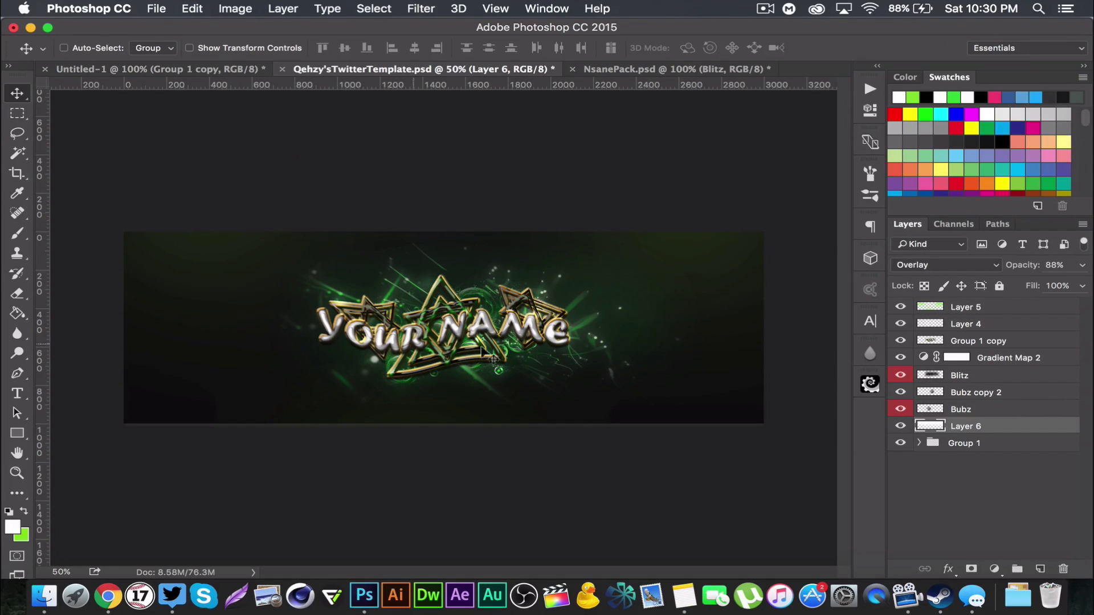
- Shrink the Blitz streaks to 79.58% and nudge them slightly left
{"action": "left_click", "coordinate": [979, 376]}
{"action": "key", "text": "ctrl+t"}
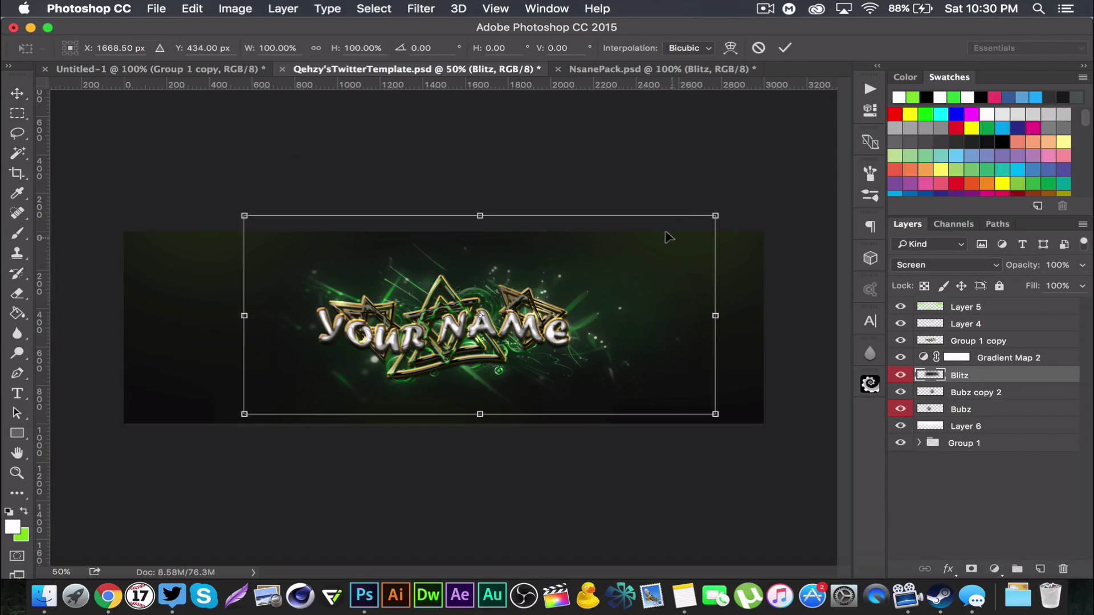
{"action": "left_click_drag", "start_coordinate": [715, 214], "coordinate": [667, 236]}
{"action": "left_click_drag", "start_coordinate": [608, 281], "coordinate": [594, 282]}
{"action": "key", "text": "Return"}
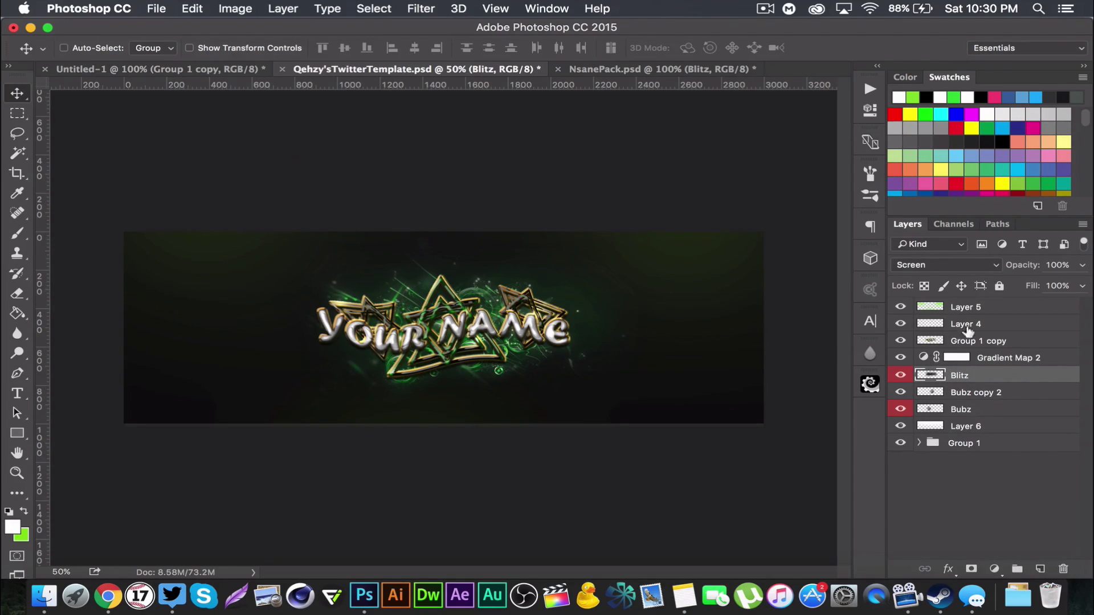
- Add a Hue/Saturation adjustment layer above Layer 5 with Hue set to +141
{"action": "left_click", "coordinate": [997, 307]}
{"action": "left_click", "coordinate": [996, 567]}
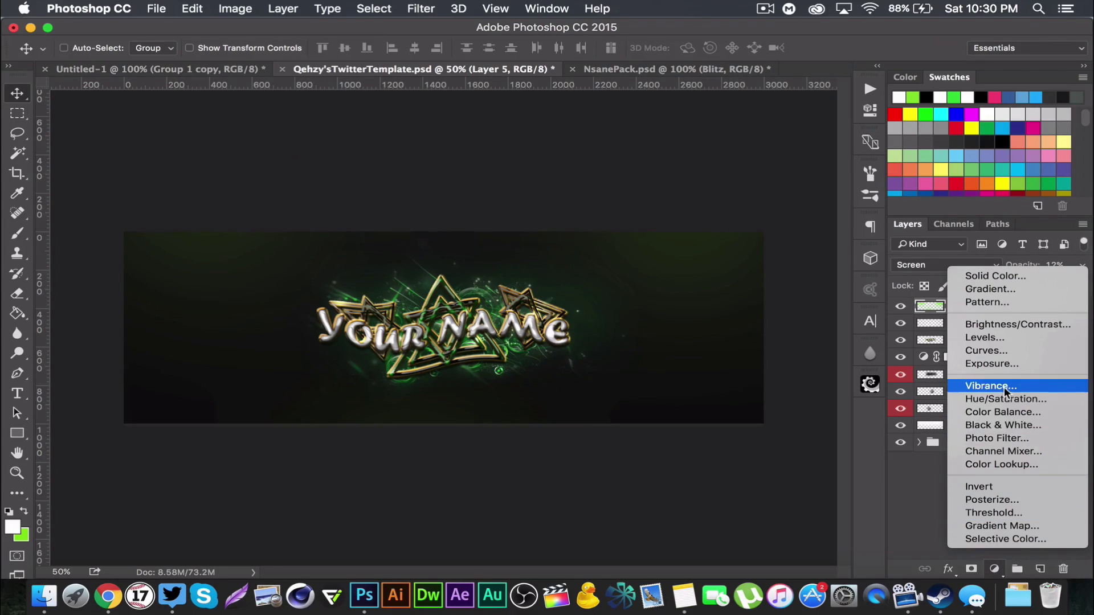
{"action": "left_click", "coordinate": [884, 220]}
{"action": "left_click_drag", "start_coordinate": [723, 177], "coordinate": [670, 186]}
{"action": "left_click", "coordinate": [821, 80]}
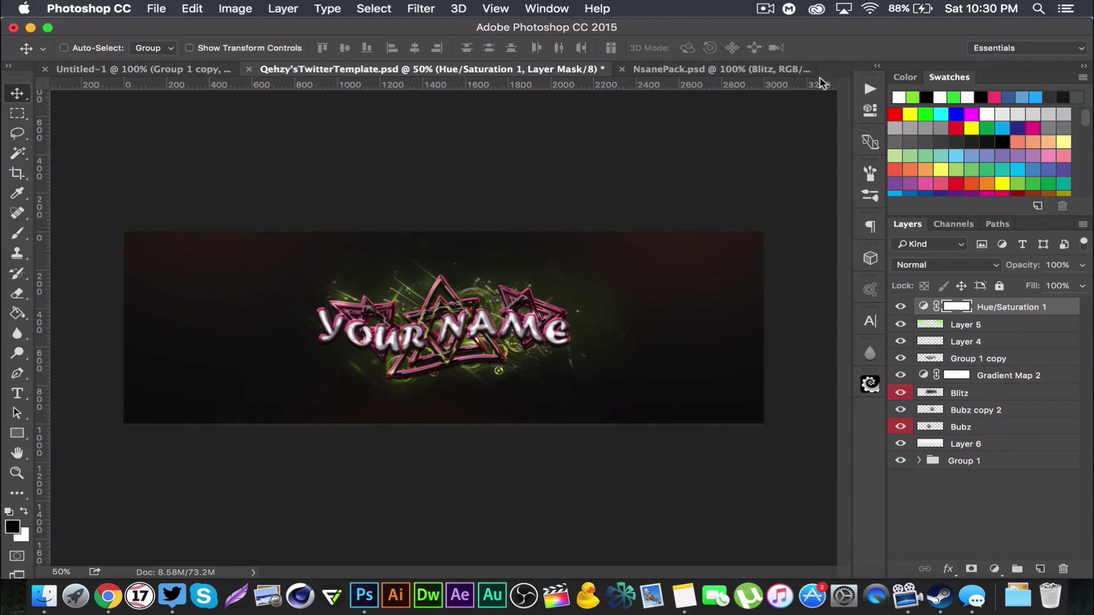